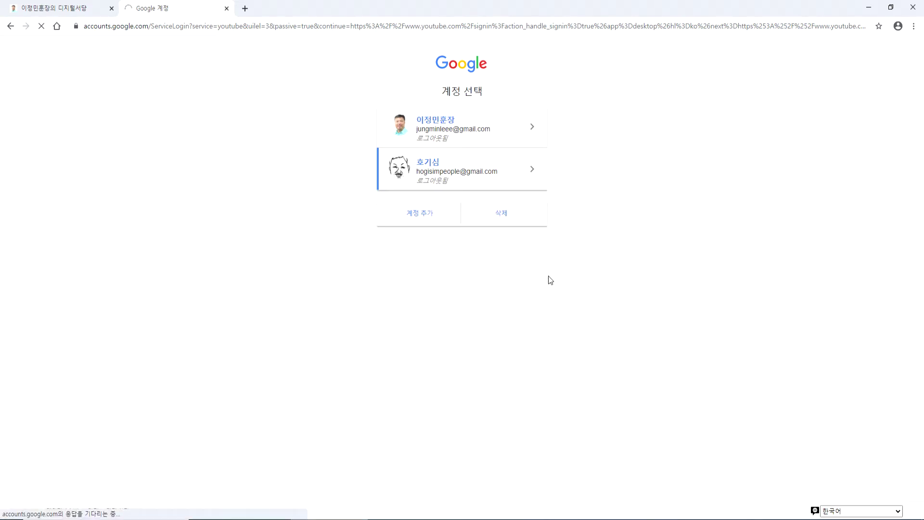
- Sign in with the chosen account's password and reload the failed page to reach YouTube home
text(••••••)
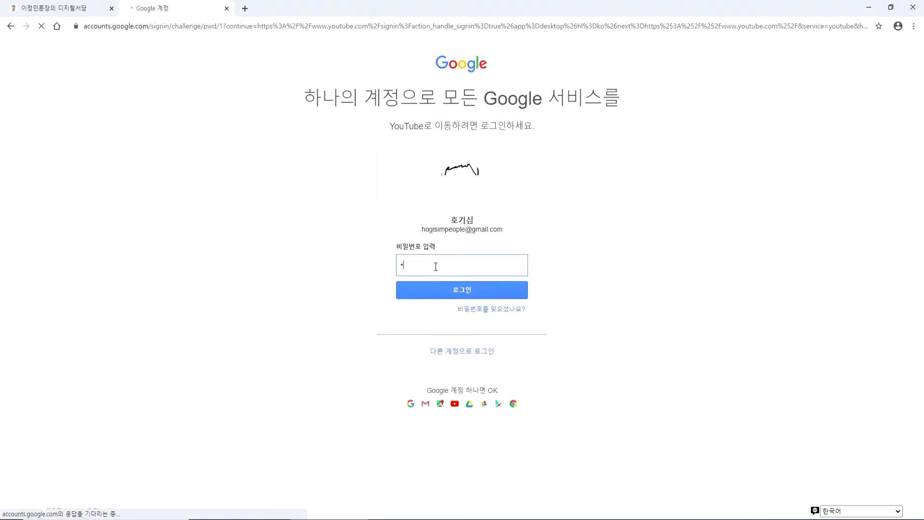
text(••••••)
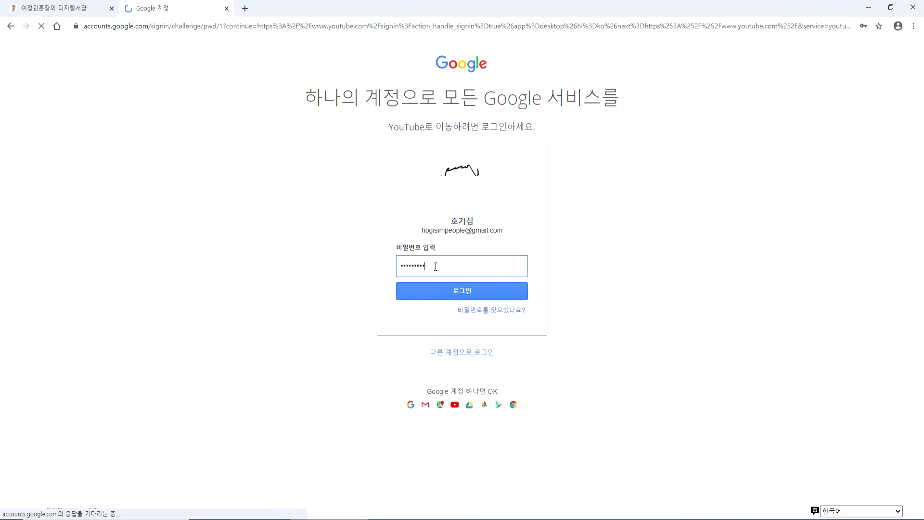
text(•)
key(Return)
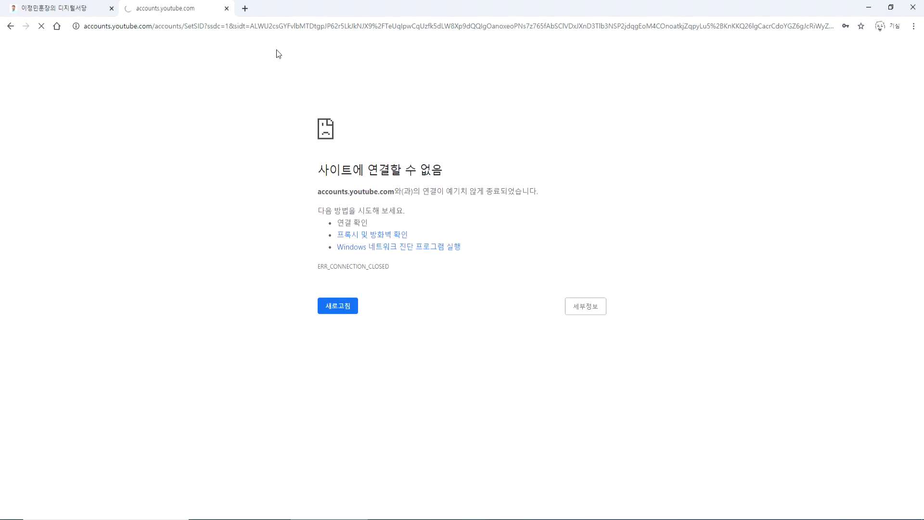
click(342, 306)
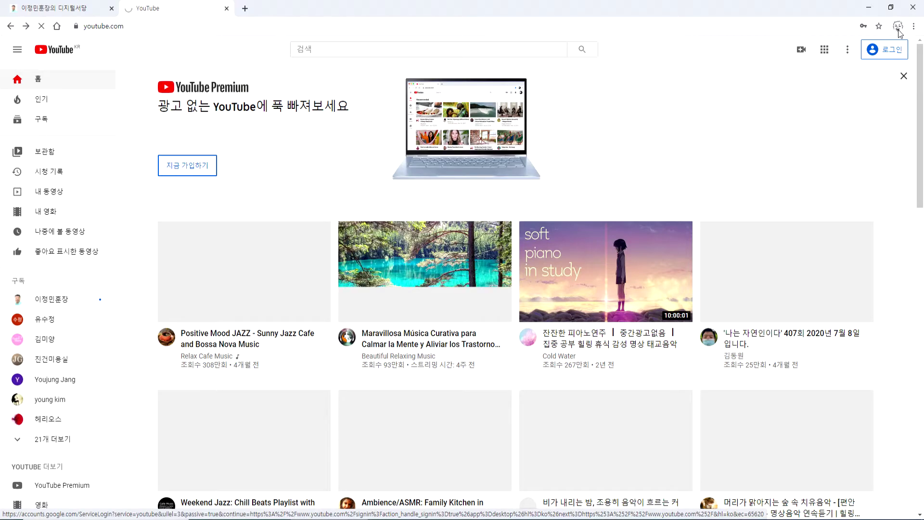
click(898, 30)
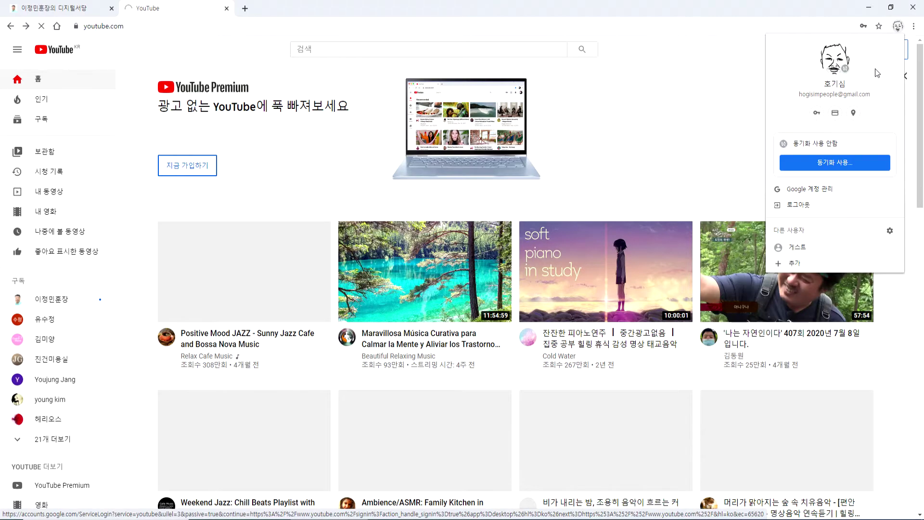
- Go to My channel (내 채널) and open Customize channel (채널 맞춤설정) in YouTube Studio
click(699, 141)
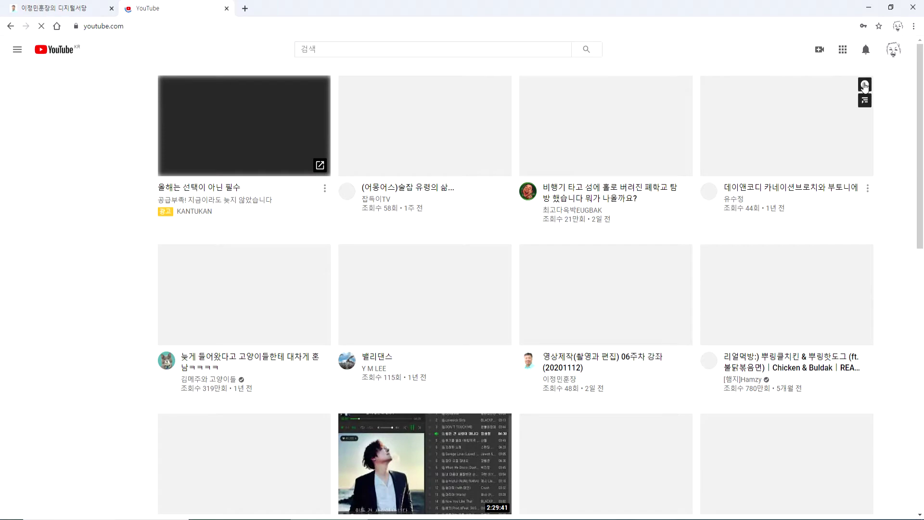
click(889, 52)
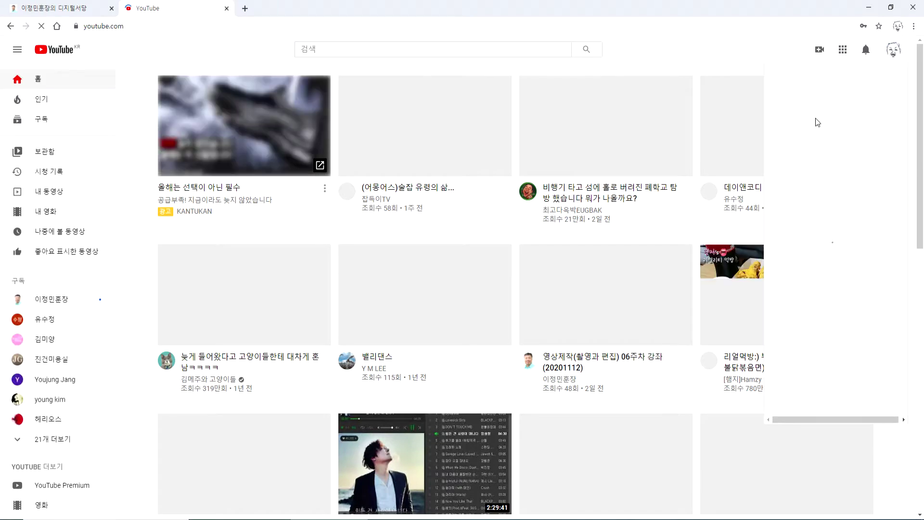
click(814, 125)
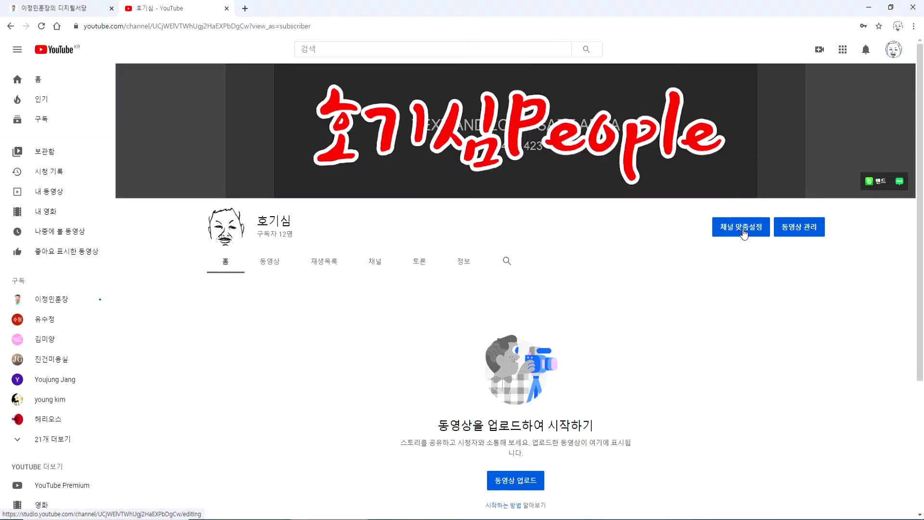
click(743, 232)
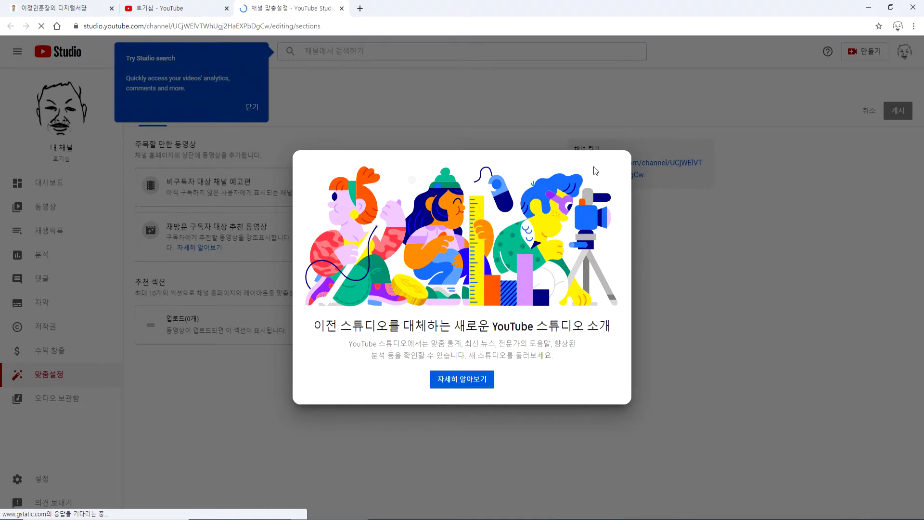
- Dismiss the Studio welcome dialog and search tip, then open Settings (설정)
key(Escape)
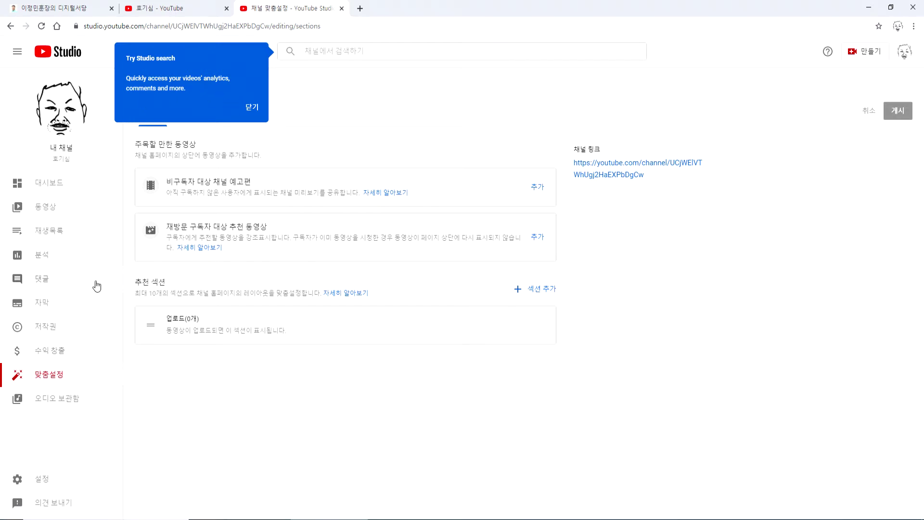
click(253, 106)
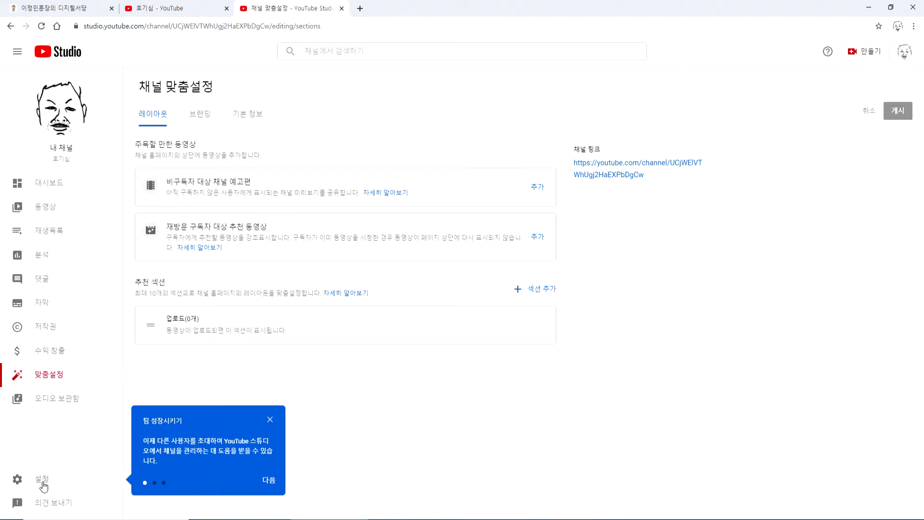
click(43, 481)
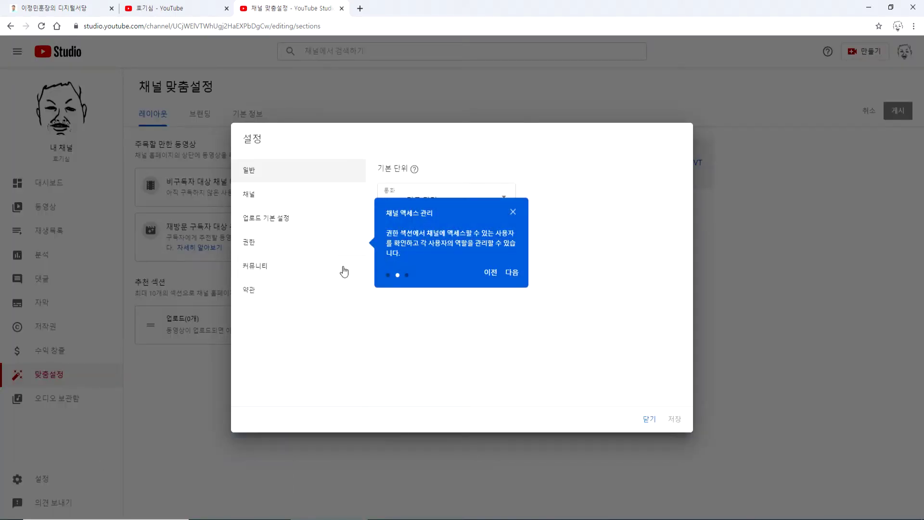
- Close the access tip, choose KRW – 대한민국 원 as the default currency, and save (저장)
click(513, 213)
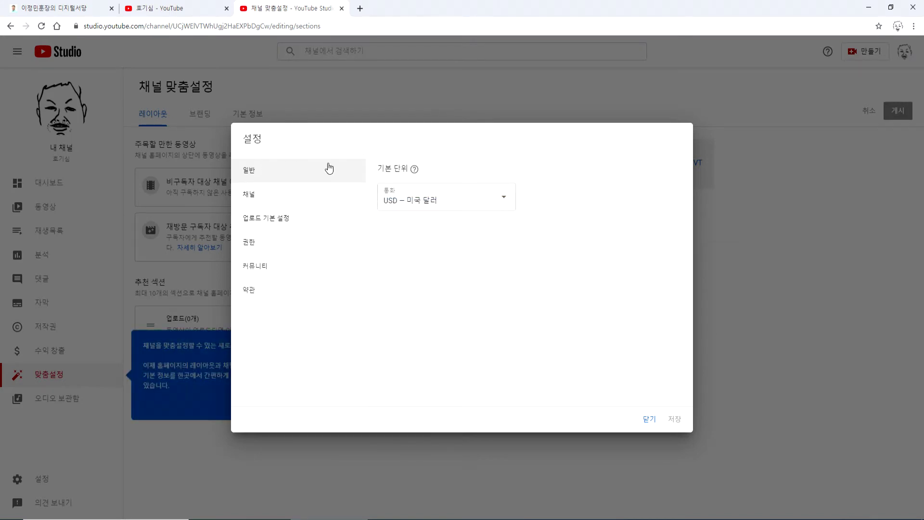
click(425, 198)
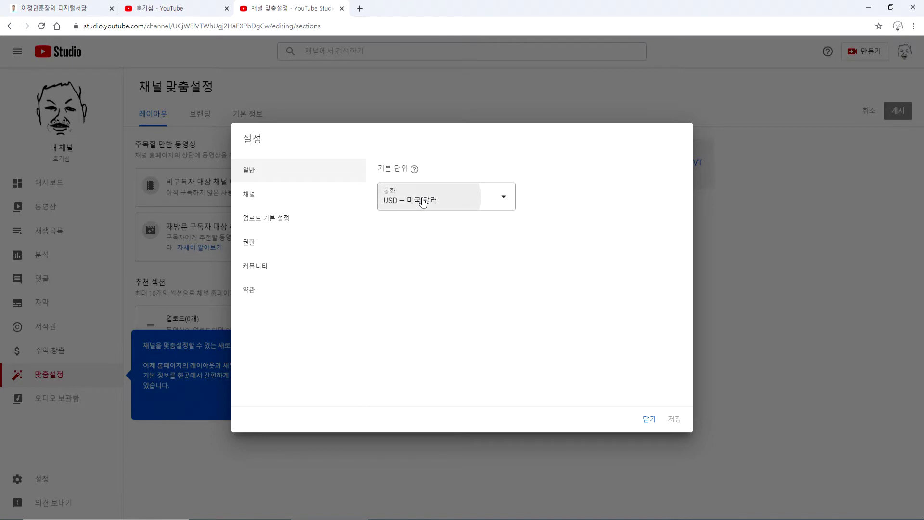
scroll(436, 314, up, 4)
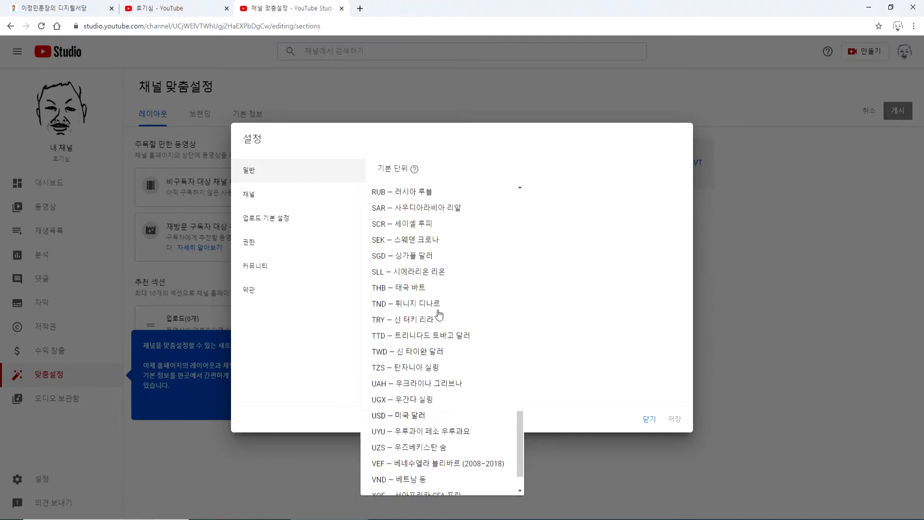
scroll(438, 314, up, 2)
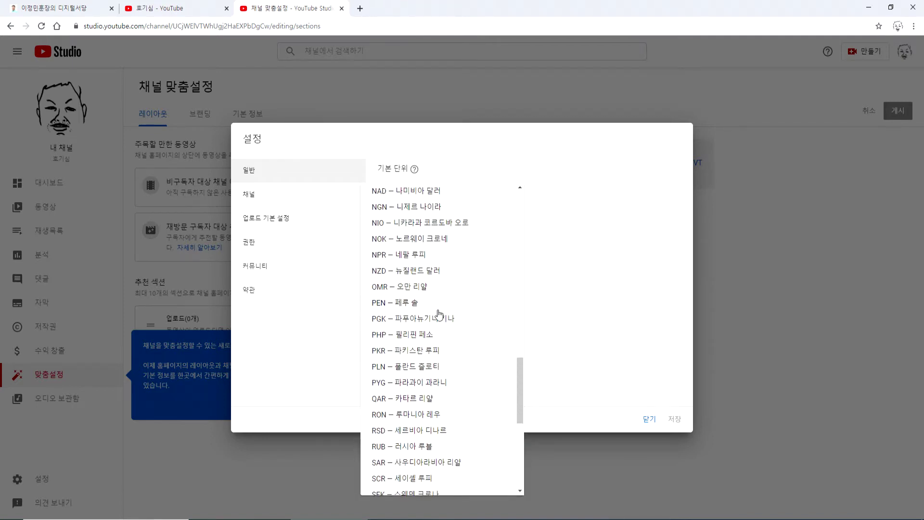
scroll(439, 314, down, 1)
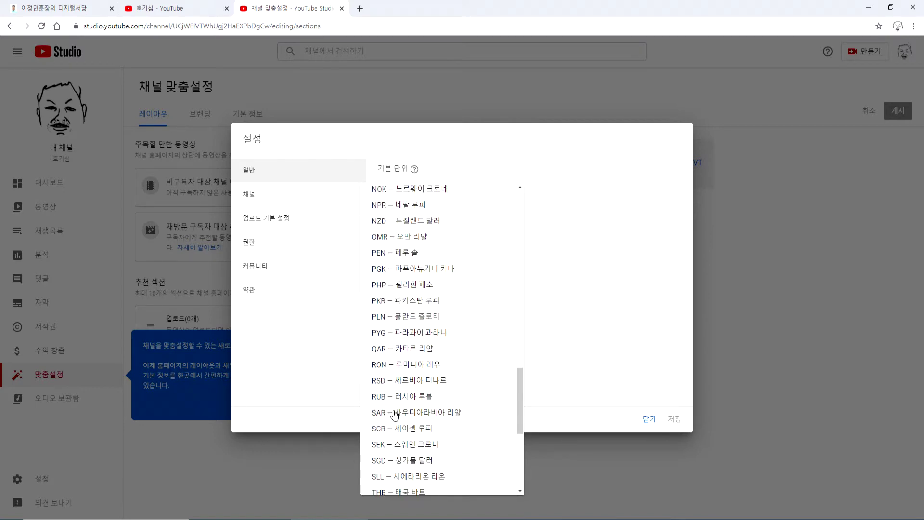
scroll(401, 374, up, 4)
scroll(403, 372, down, 2)
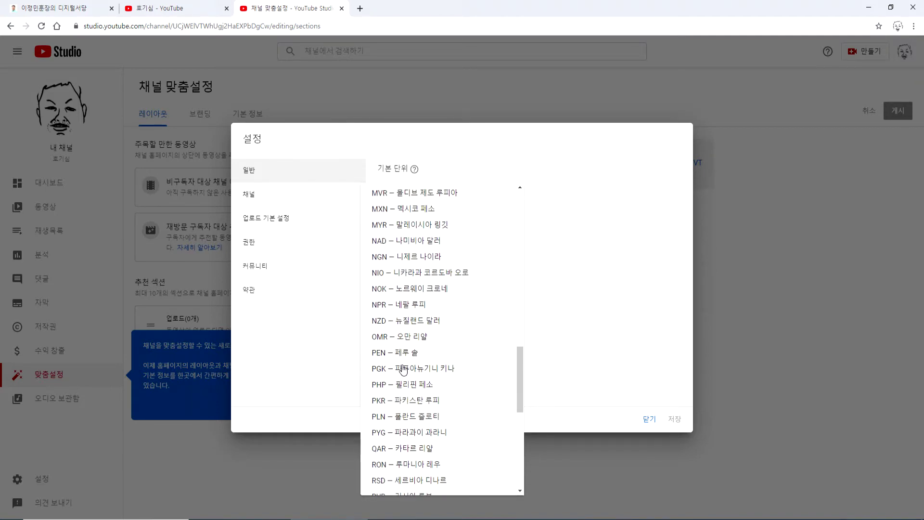
scroll(404, 364, up, 2)
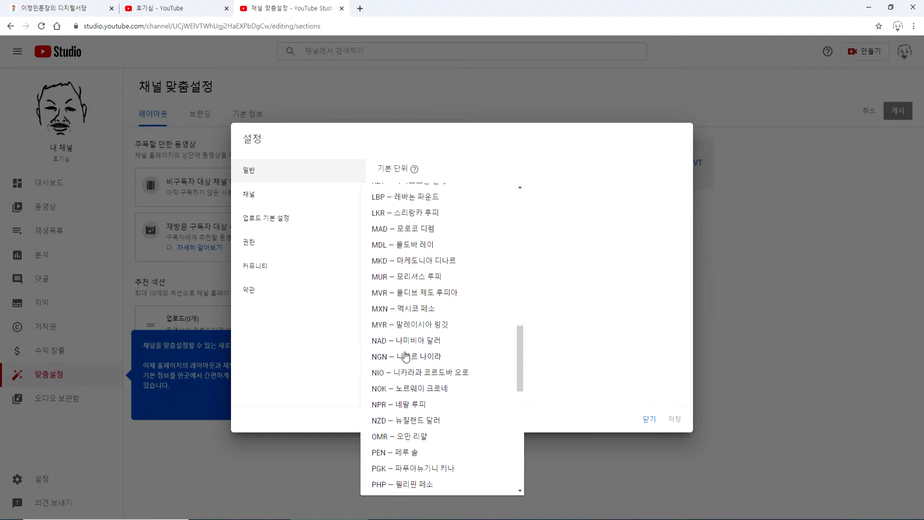
scroll(405, 356, up, 3)
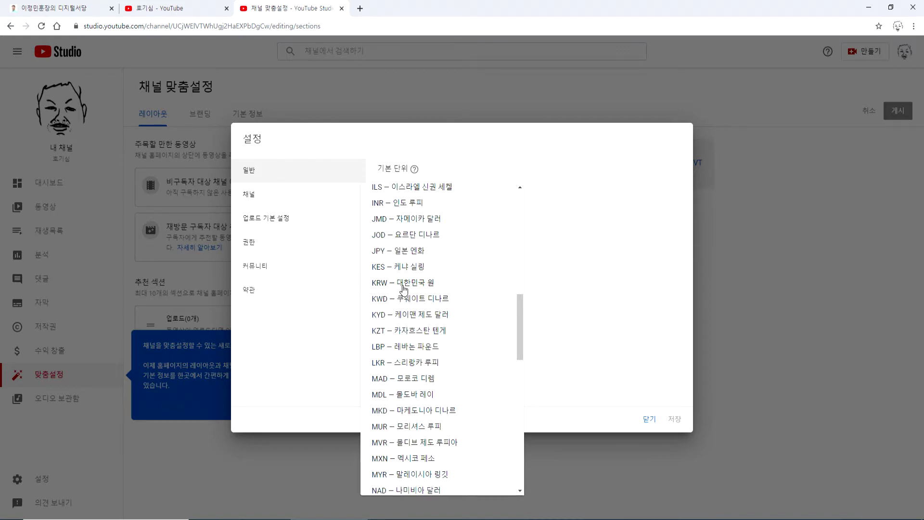
click(404, 284)
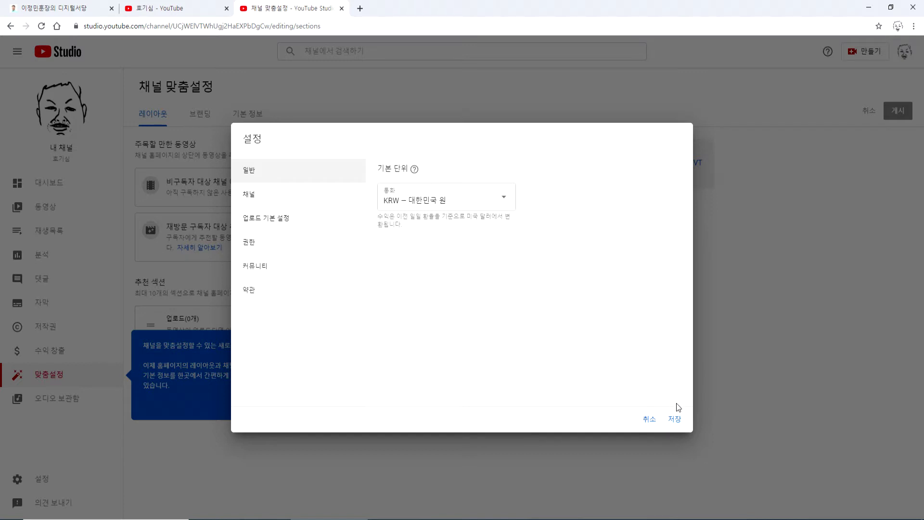
click(674, 418)
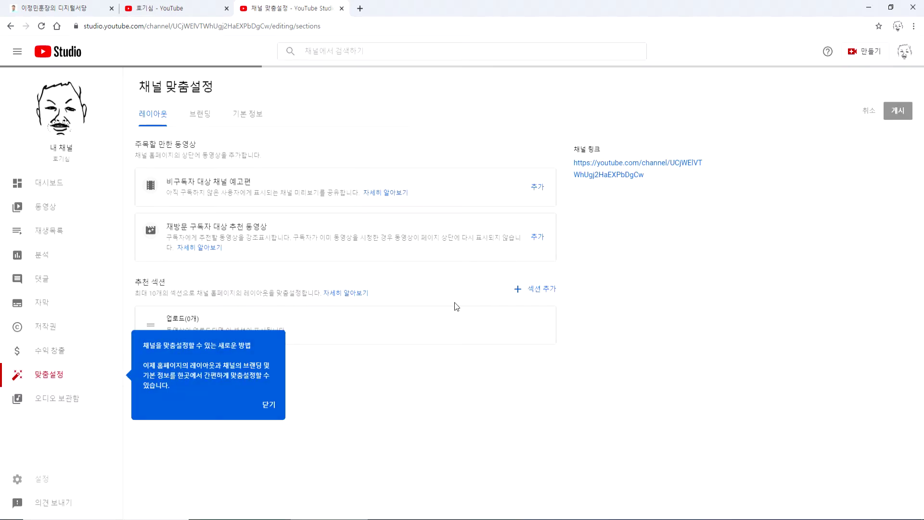
- Reopen Settings at 채널 basic info and select 대한민국 as 거주 국가, ready for keywords
click(48, 479)
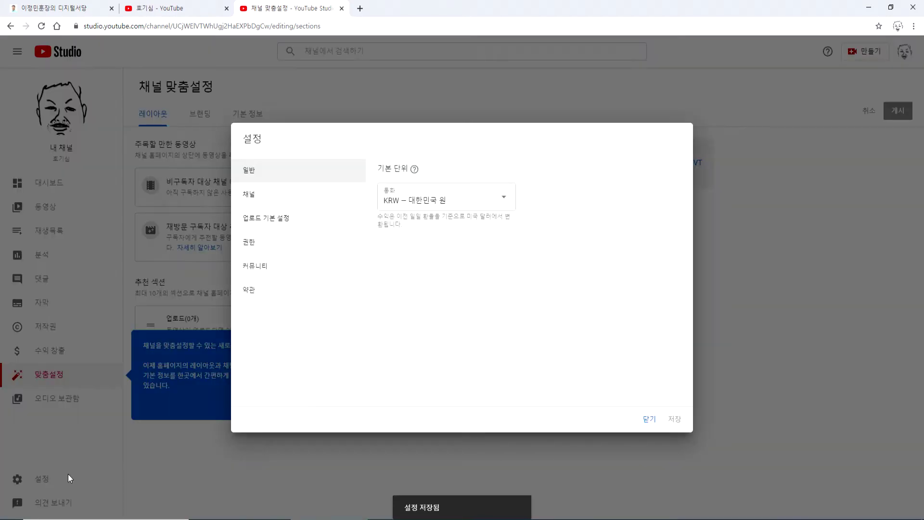
click(252, 199)
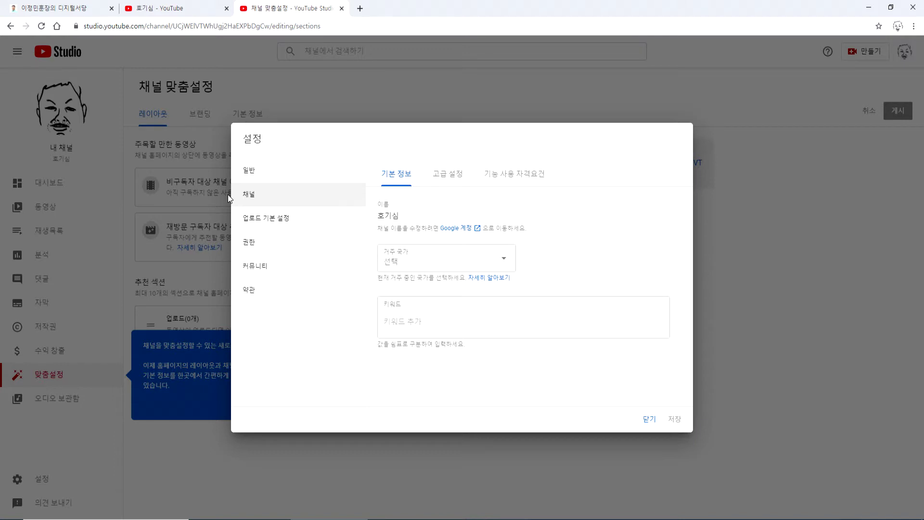
click(250, 177)
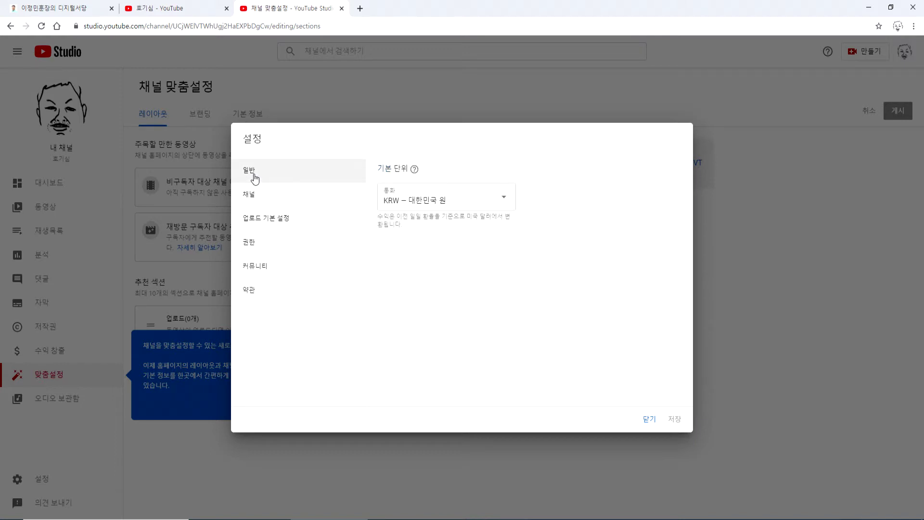
click(272, 199)
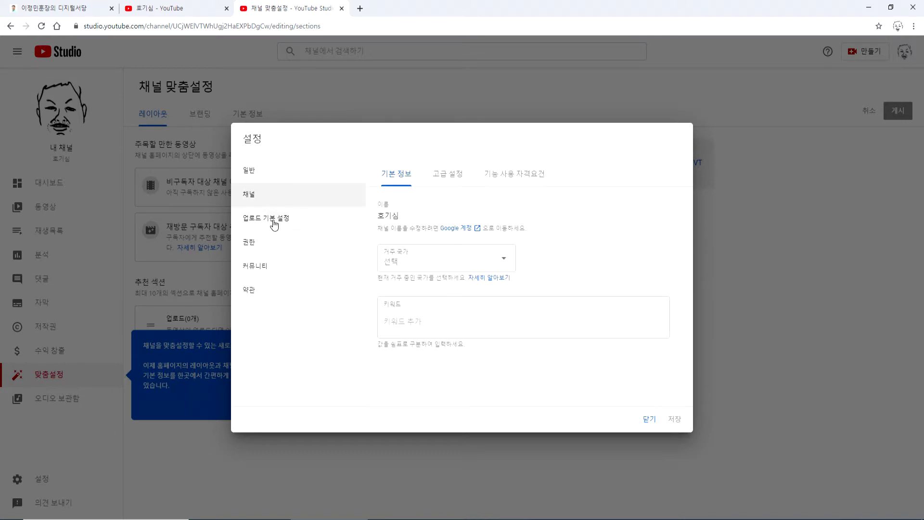
click(423, 268)
scroll(413, 339, down, 5)
scroll(414, 342, down, 12)
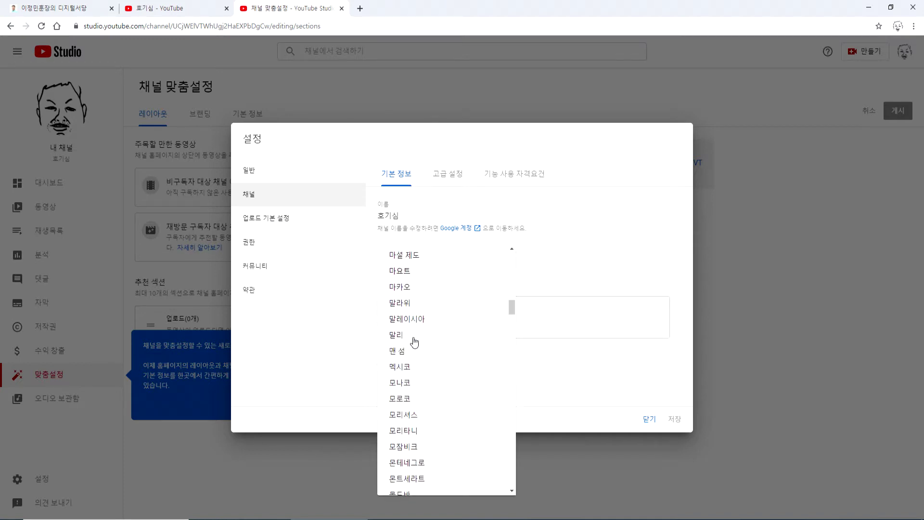
scroll(417, 339, down, 5)
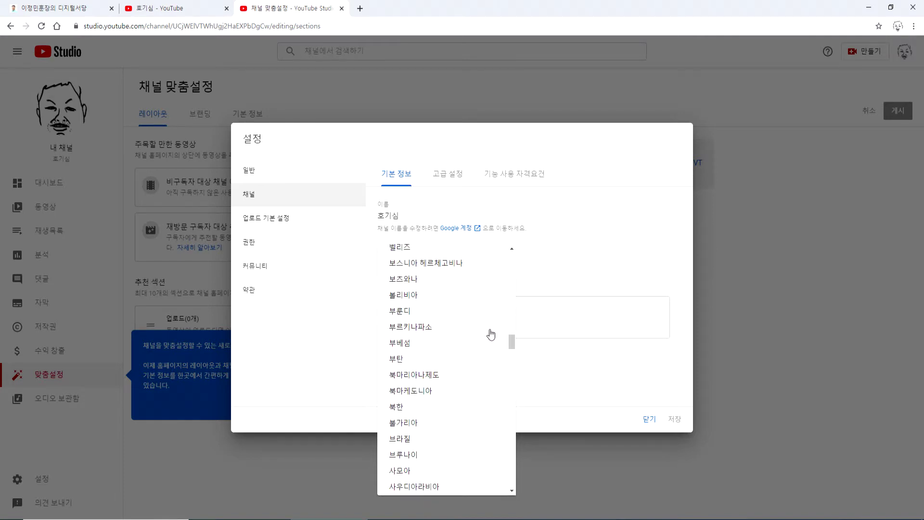
drag(512, 340, 513, 285)
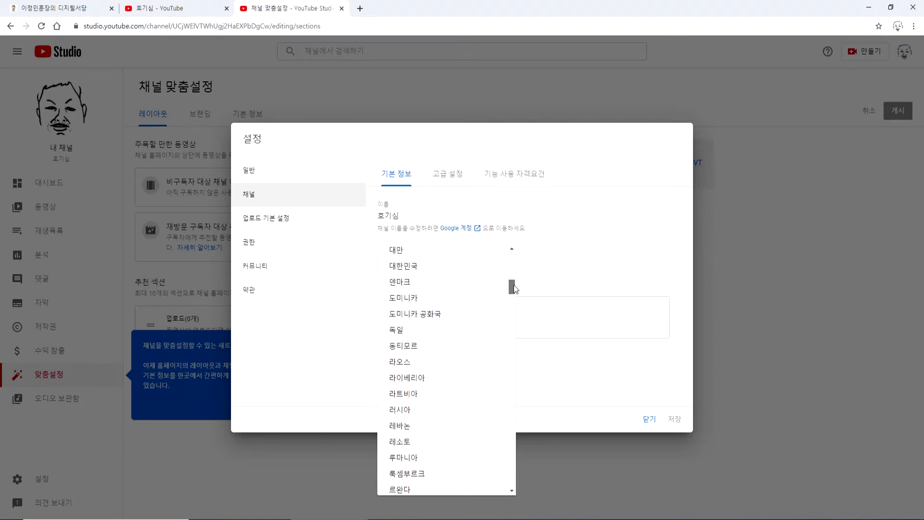
click(417, 269)
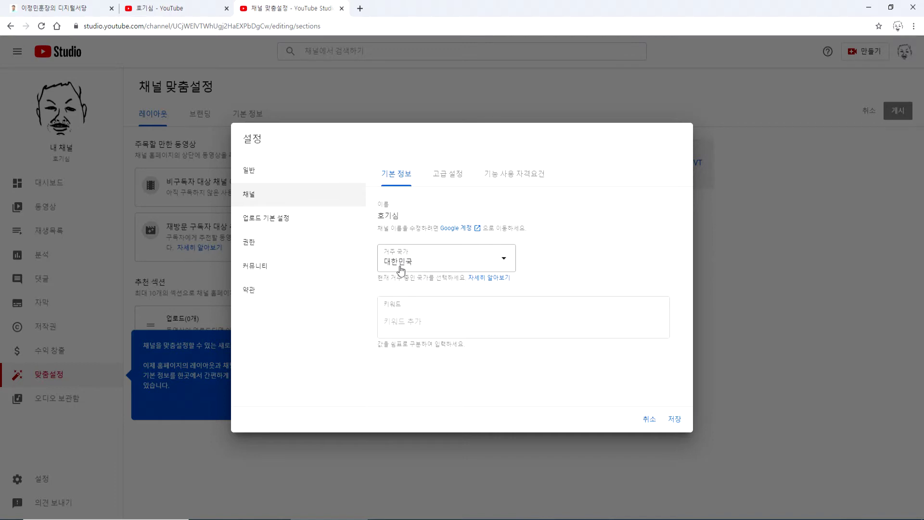
click(411, 317)
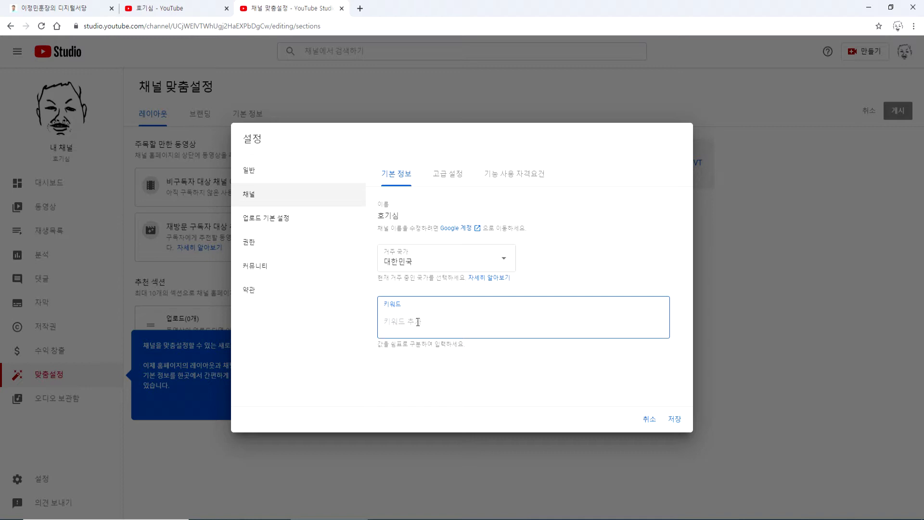
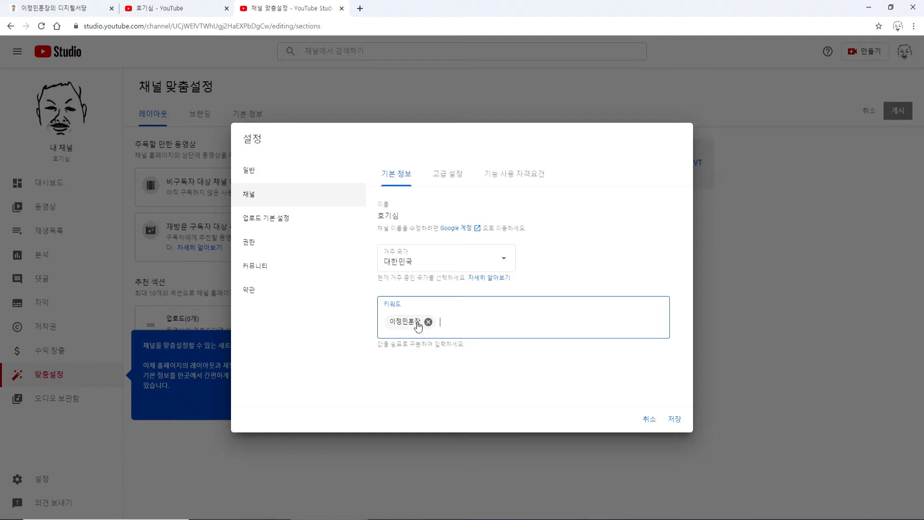
- Enter the owner's name and 디지털서당 as channel keywords, then switch to Notepad
key(Return)
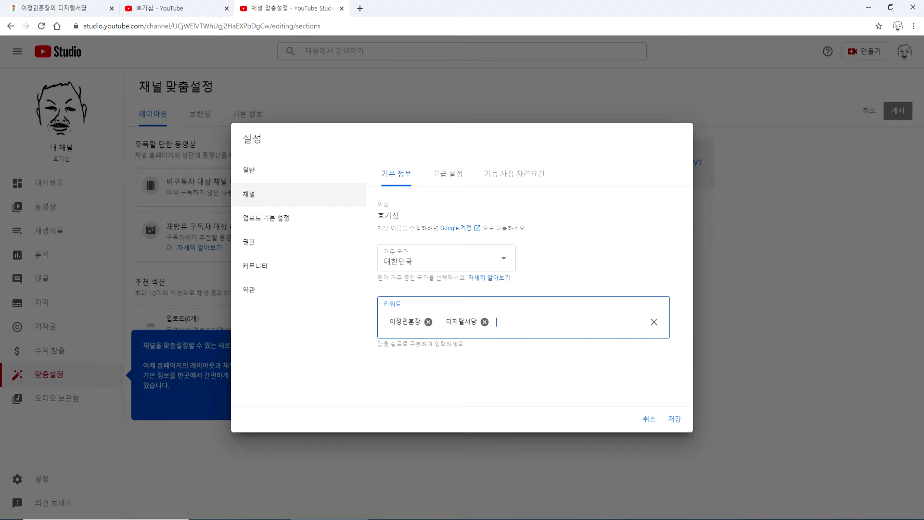
key(alt+Tab)
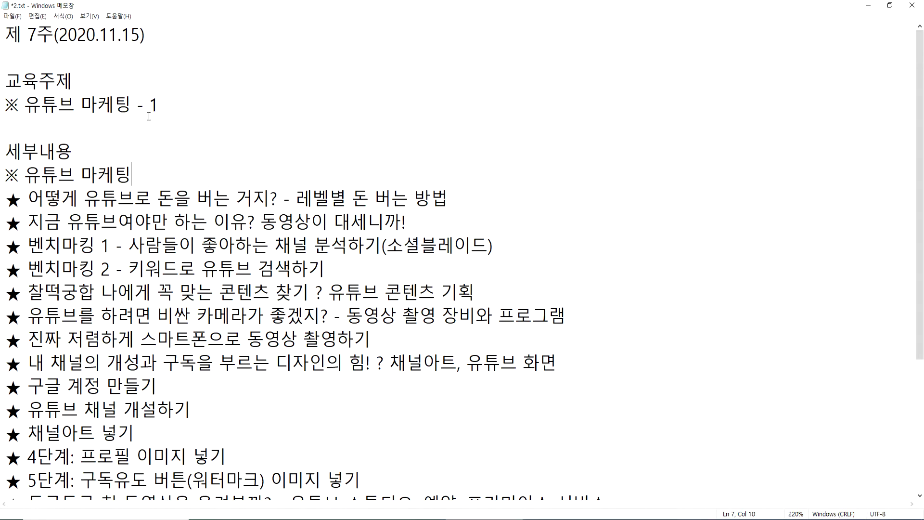
- Add blank lines at the end of 2.txt after the 준비물/과제 section
scroll(202, 288, down, 3)
click(163, 484)
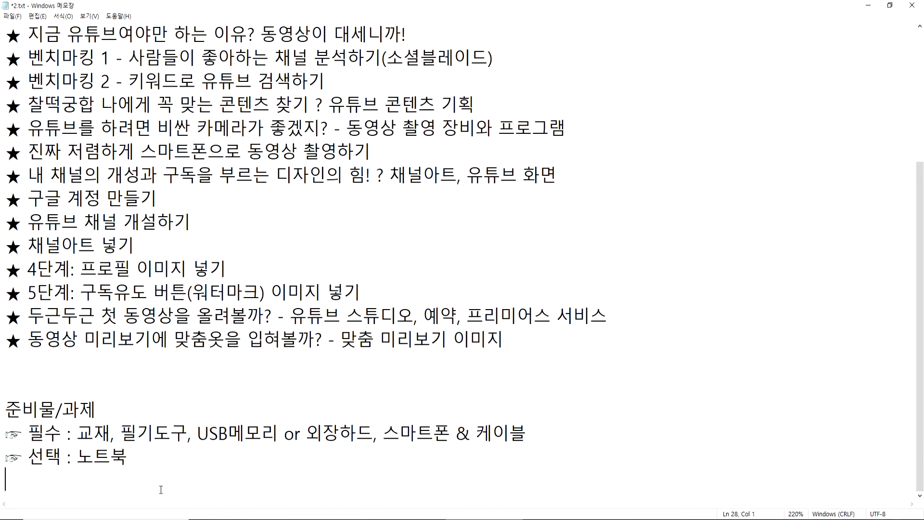
key(Return)
key(Return)
key(Return)
key(Return)
key(Return)
key(Return)
key(Return)
key(Return)
key(Return)
key(Return)
key(Return)
key(Return)
click(71, 248)
text(Whr)
key(BackSpace)
key(BackSpace)
key(BackSpace)
key(BackSpace)
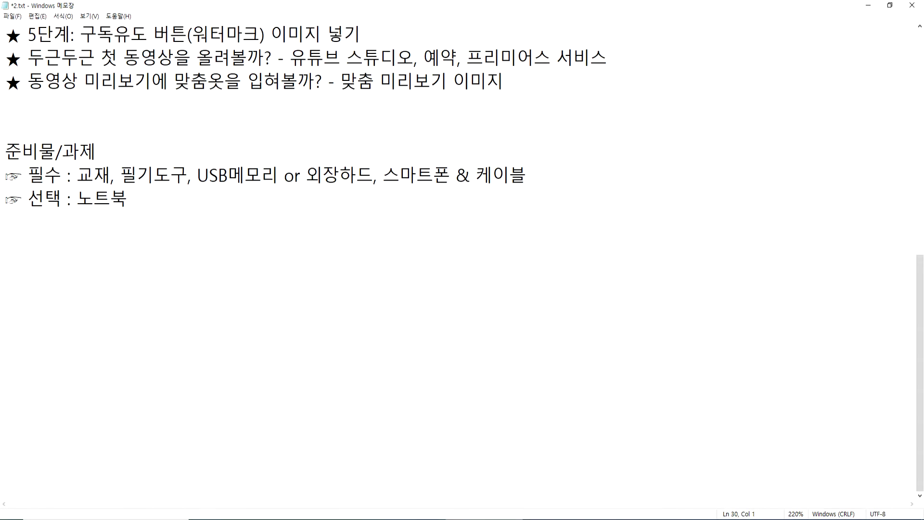
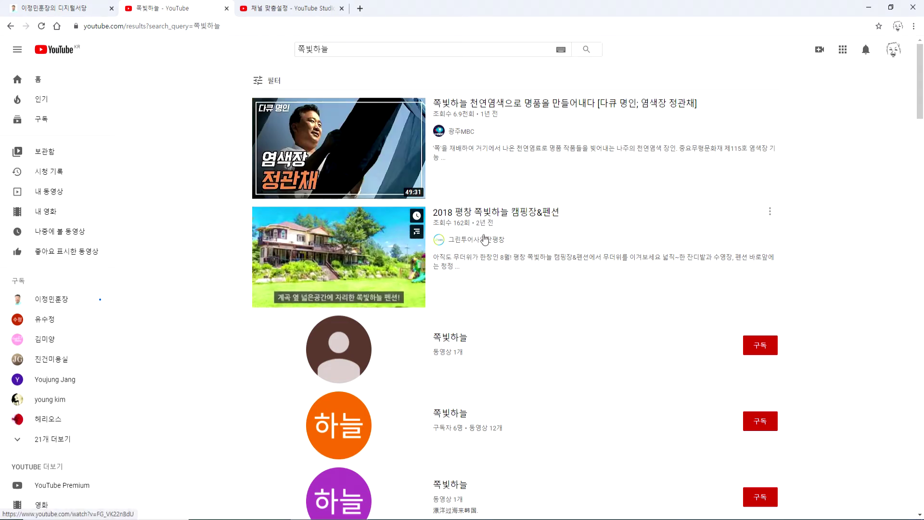
scroll(479, 218, down, 4)
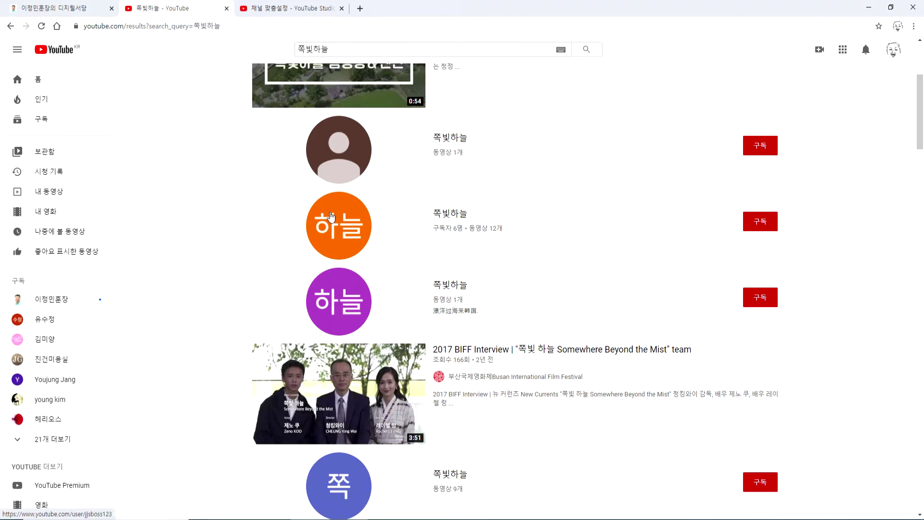
scroll(457, 260, down, 6)
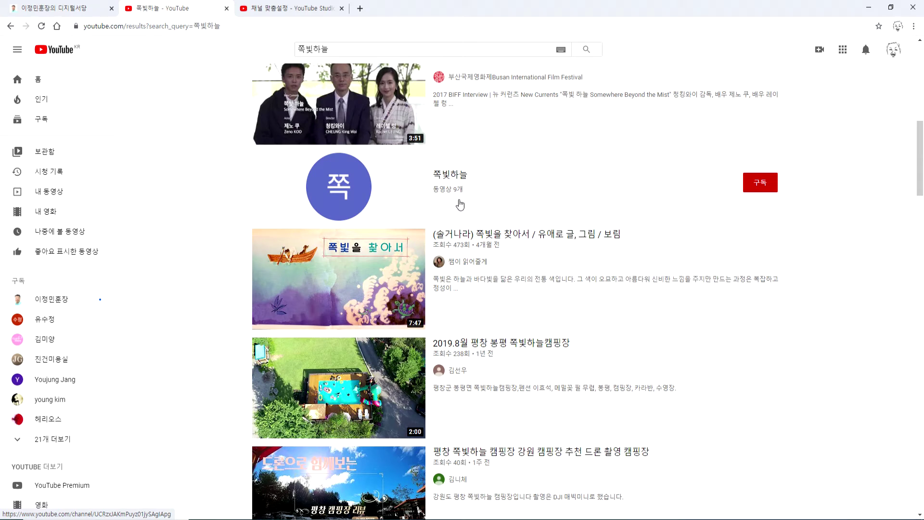
mouse_move(526, 246)
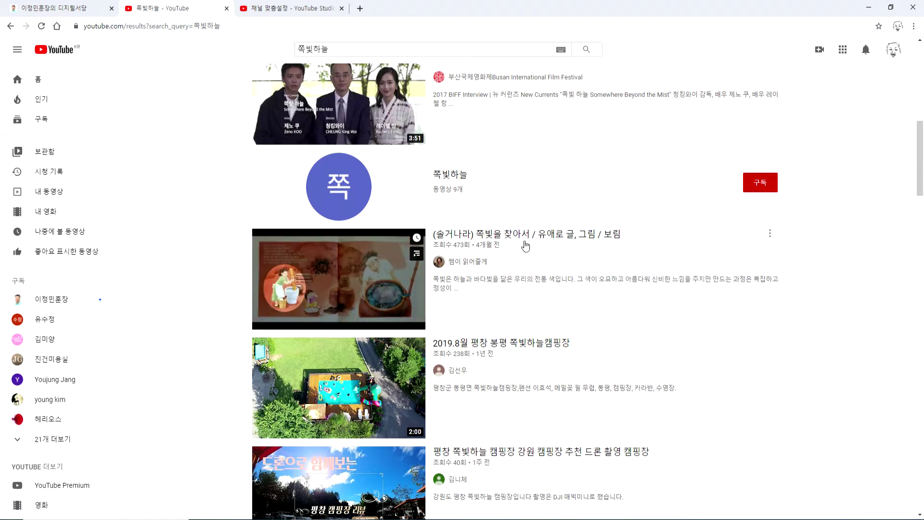
scroll(525, 243, down, 5)
mouse_move(547, 117)
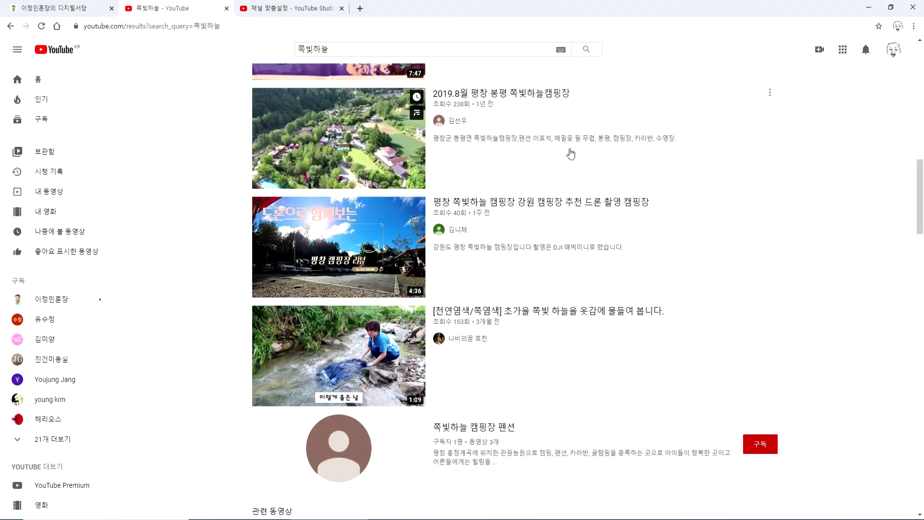
scroll(554, 154, up, 2)
scroll(534, 206, up, 8)
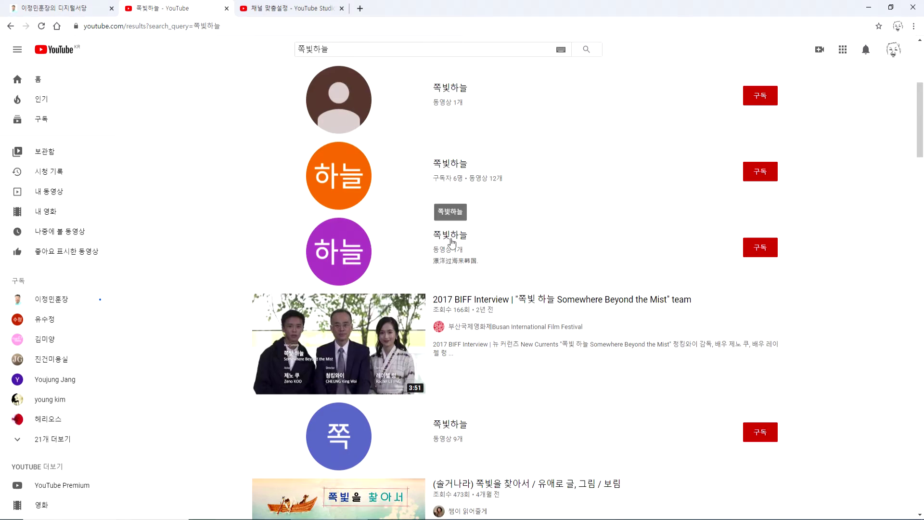
scroll(458, 244, up, 3)
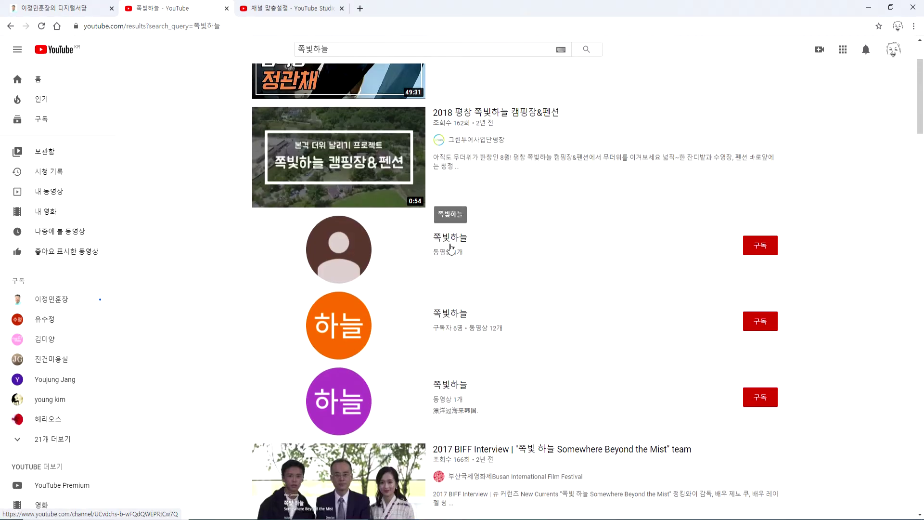
scroll(453, 248, down, 11)
scroll(451, 249, down, 11)
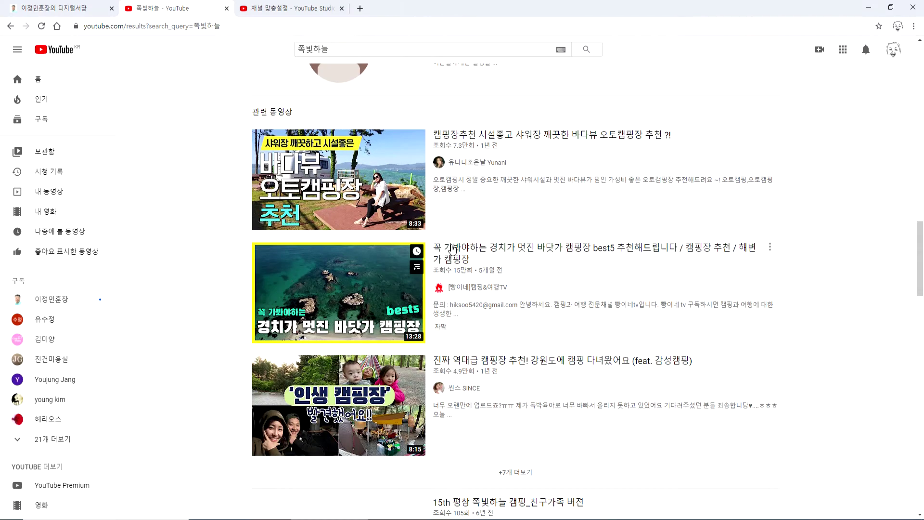
scroll(453, 246, up, 5)
scroll(452, 246, up, 1)
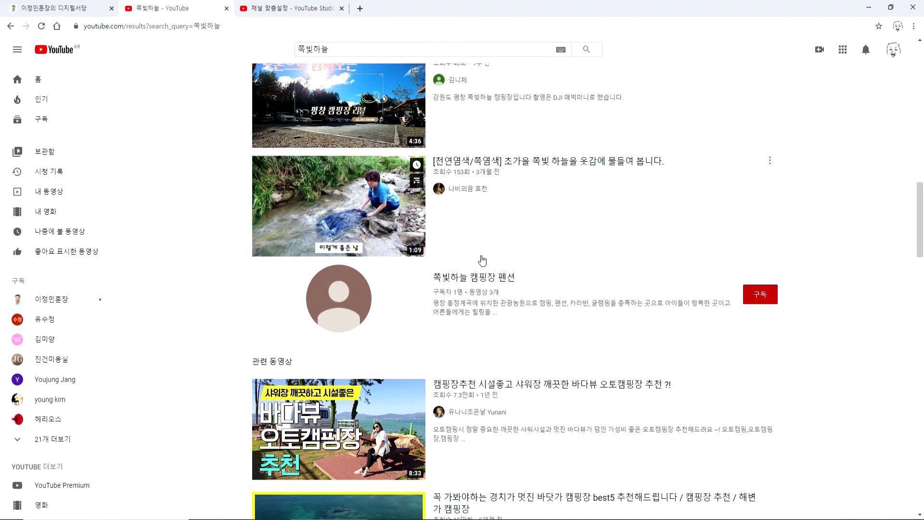
scroll(479, 281, down, 9)
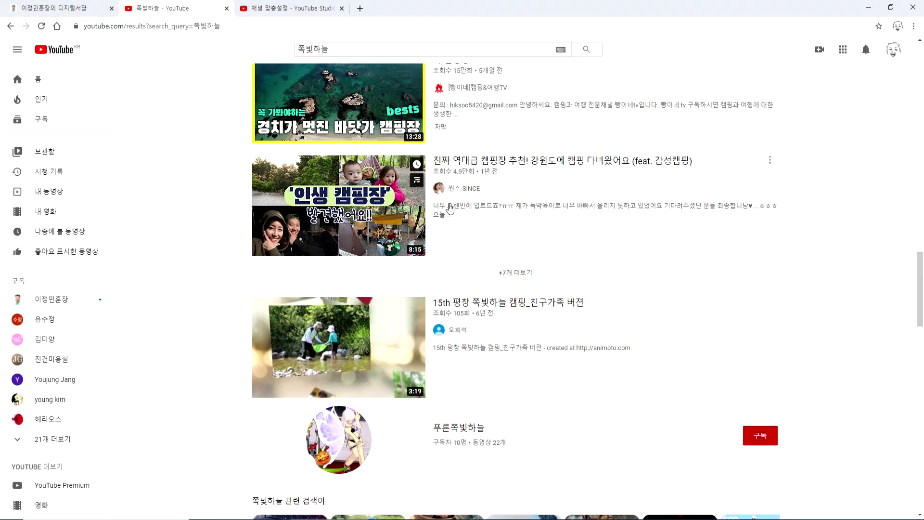
mouse_move(442, 207)
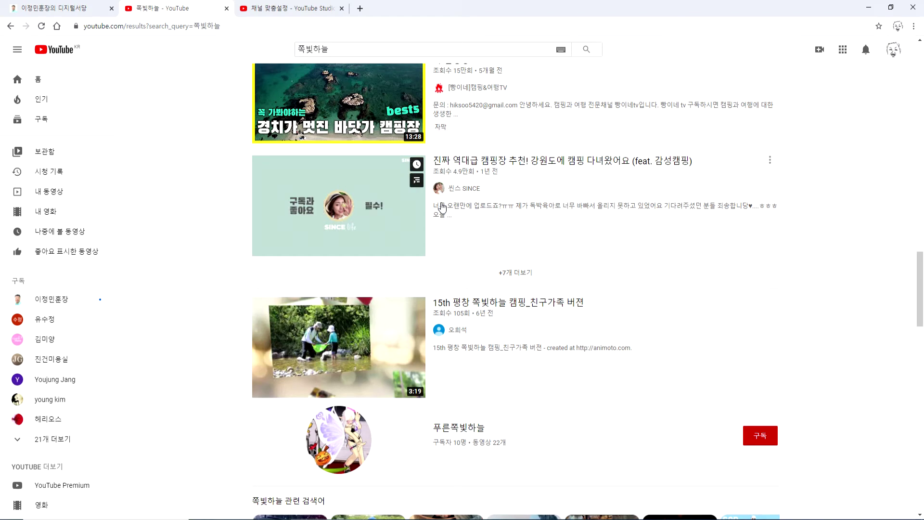
scroll(442, 208, up, 15)
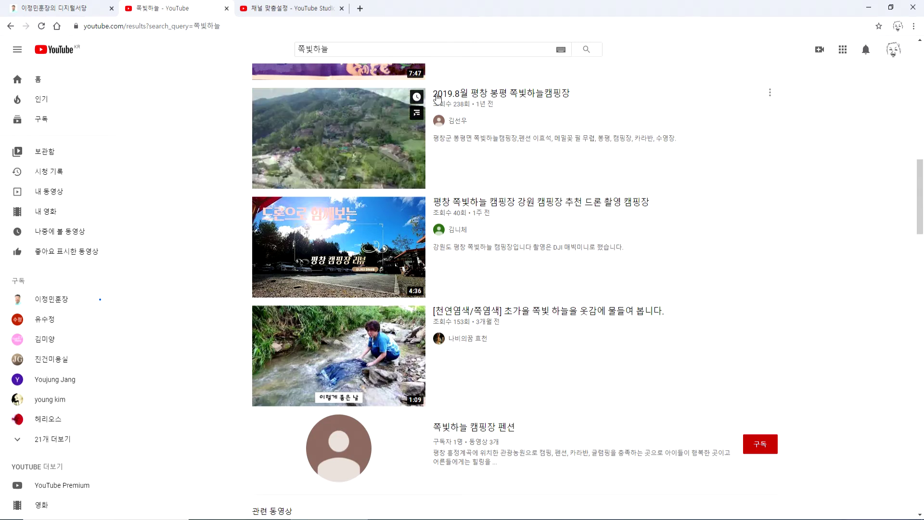
drag(366, 51, 274, 51)
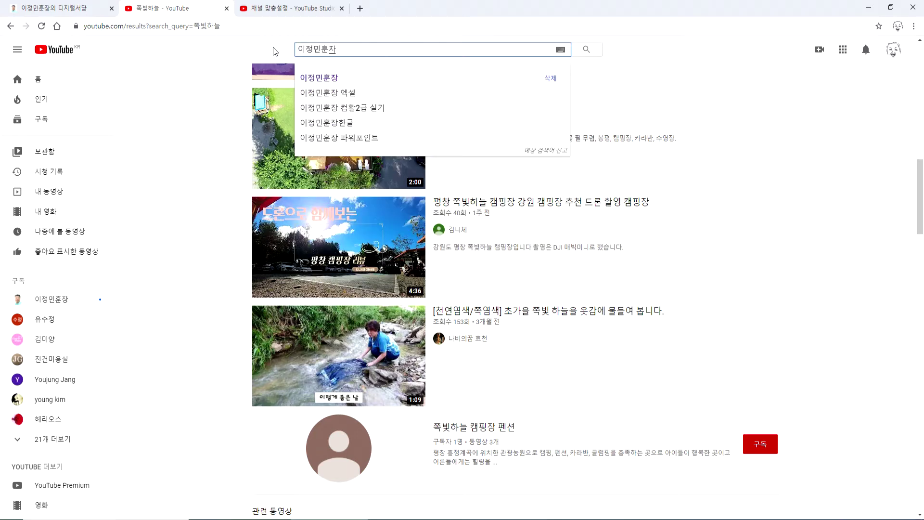
key(BackSpace)
key(BackSpace)
key(BackSpace)
key(BackSpace)
key(BackSpace)
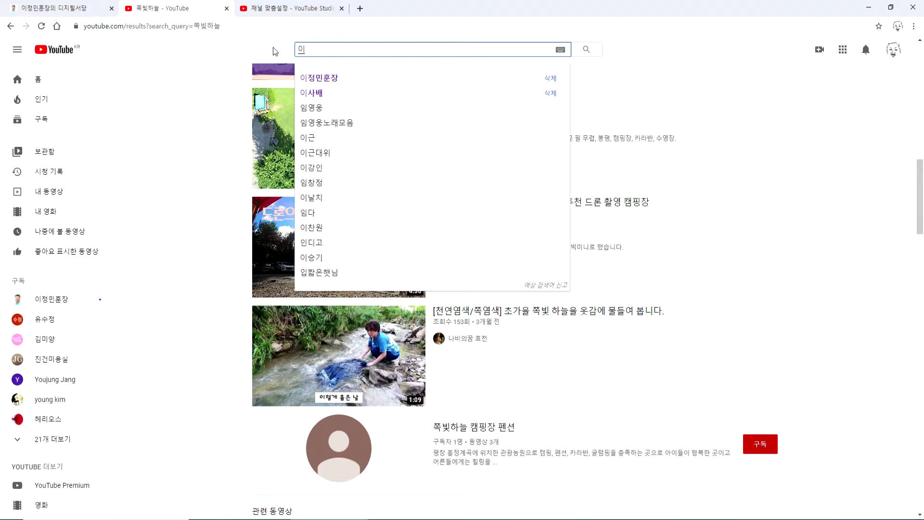
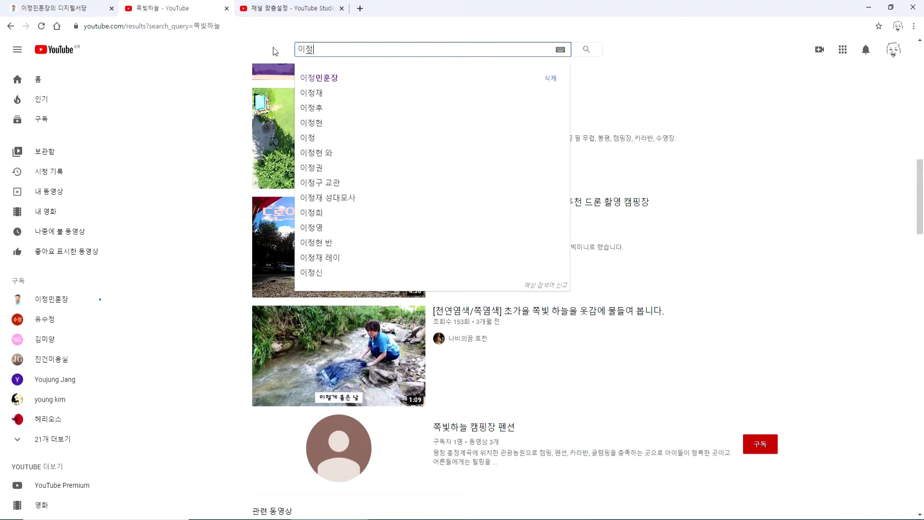
click(334, 85)
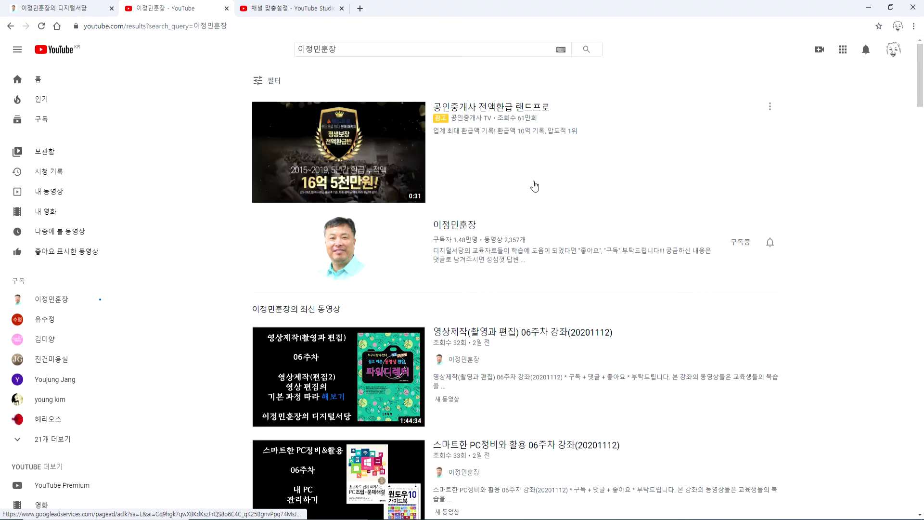
drag(239, 127, 600, 133)
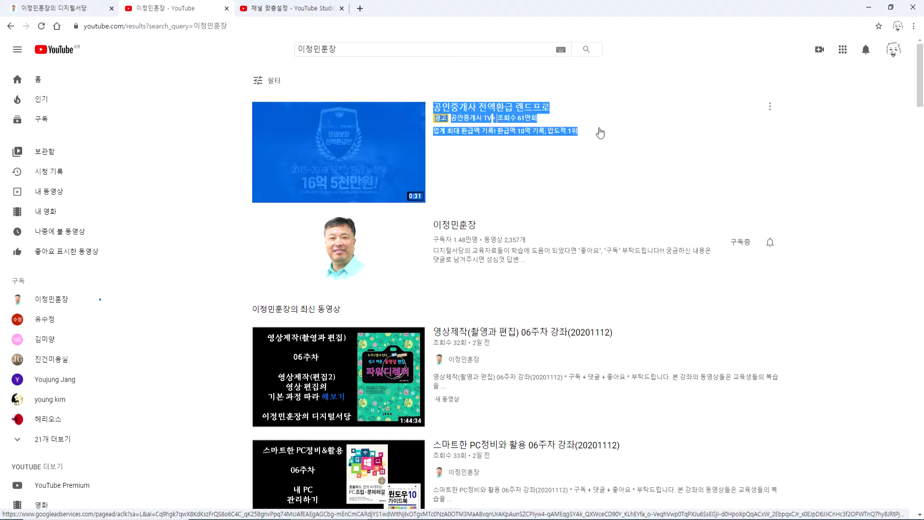
scroll(566, 216, down, 2)
click(482, 173)
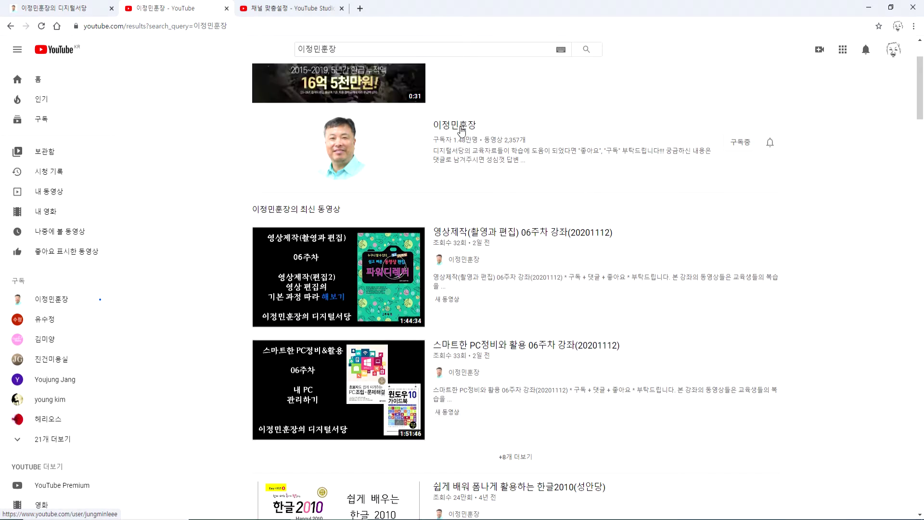
scroll(540, 240, down, 4)
scroll(541, 233, up, 4)
scroll(541, 236, down, 1)
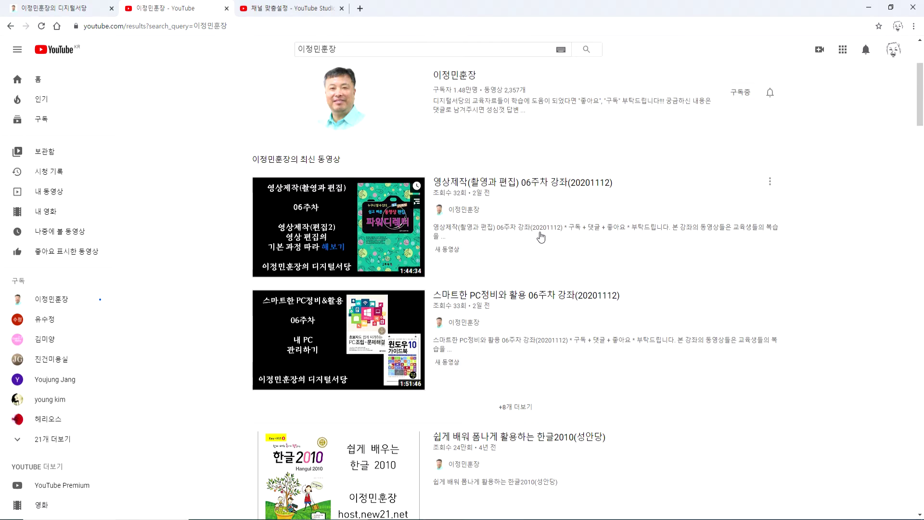
scroll(541, 236, down, 17)
scroll(544, 241, down, 3)
scroll(545, 241, up, 1)
scroll(697, 136, up, 2)
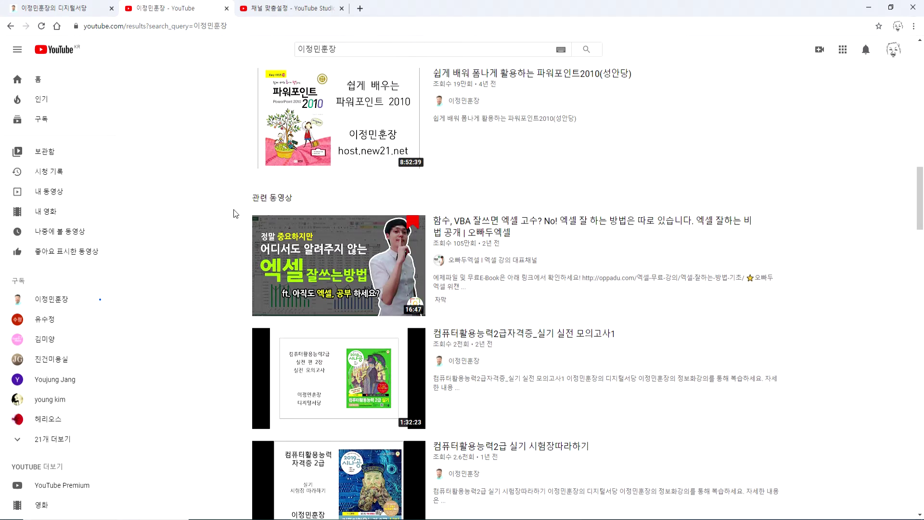
scroll(235, 213, up, 7)
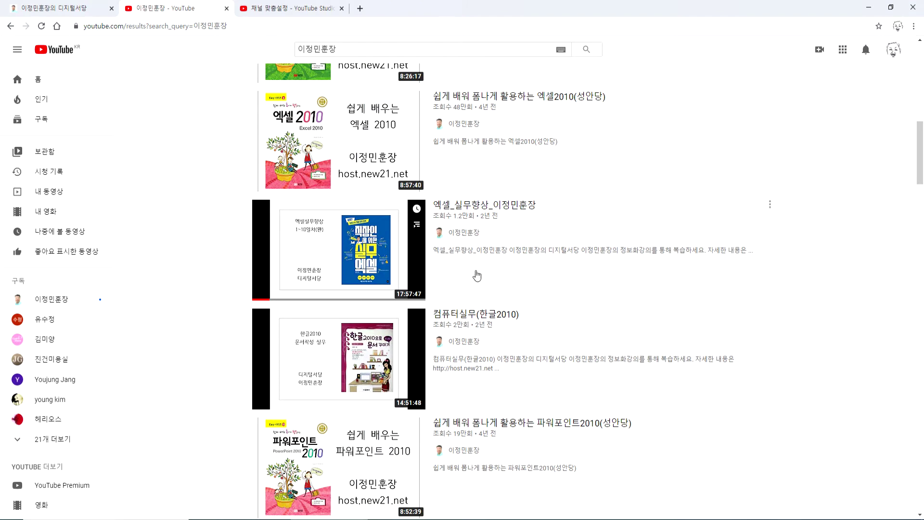
scroll(479, 275, down, 5)
scroll(491, 295, down, 3)
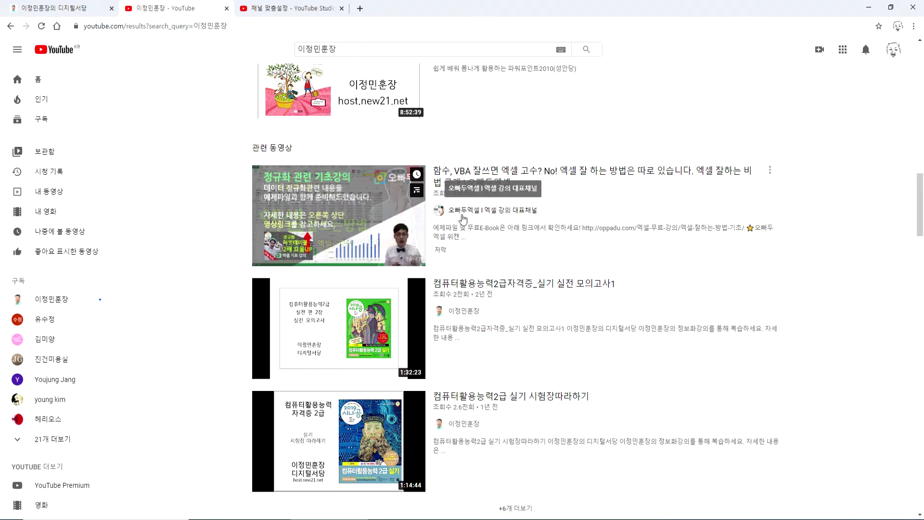
scroll(478, 231, down, 10)
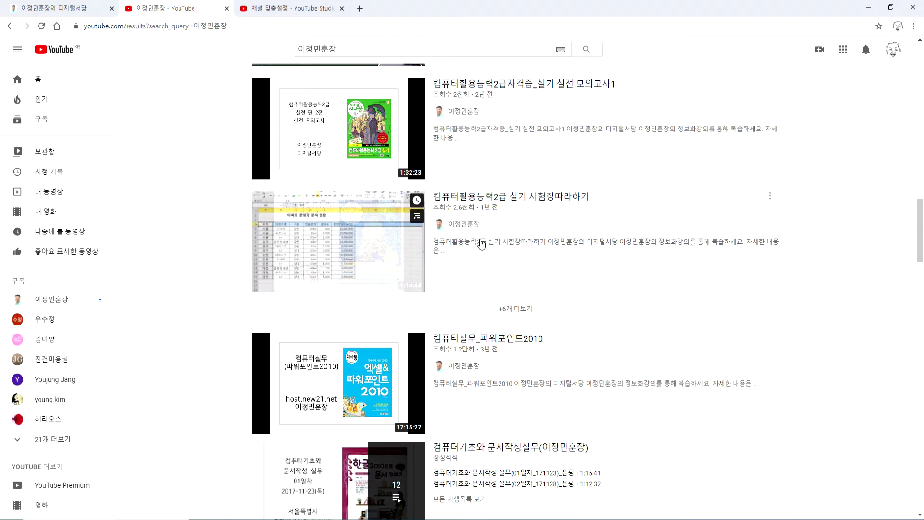
scroll(485, 254, down, 10)
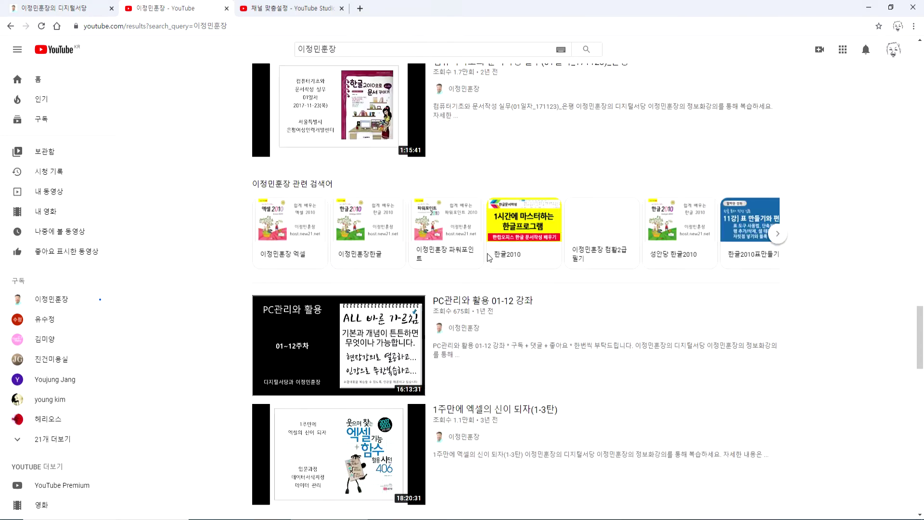
scroll(491, 259, down, 5)
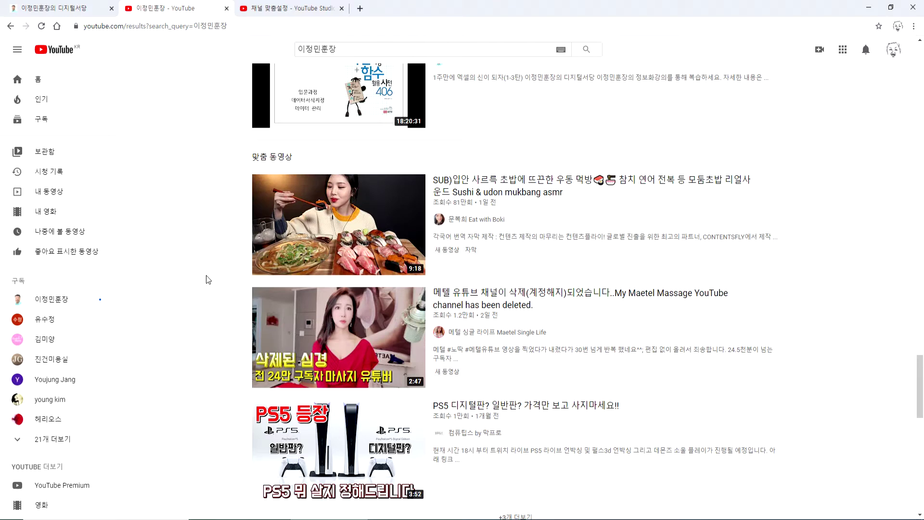
scroll(222, 248, down, 5)
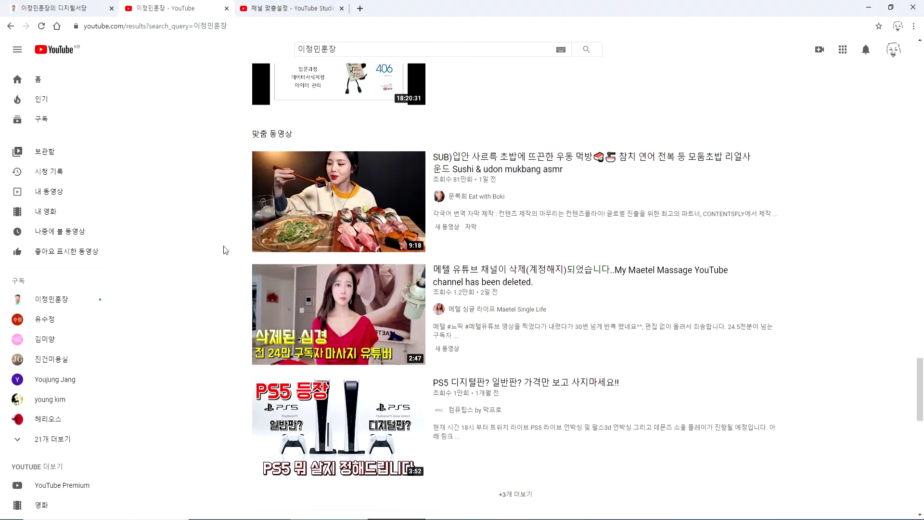
scroll(224, 250, up, 3)
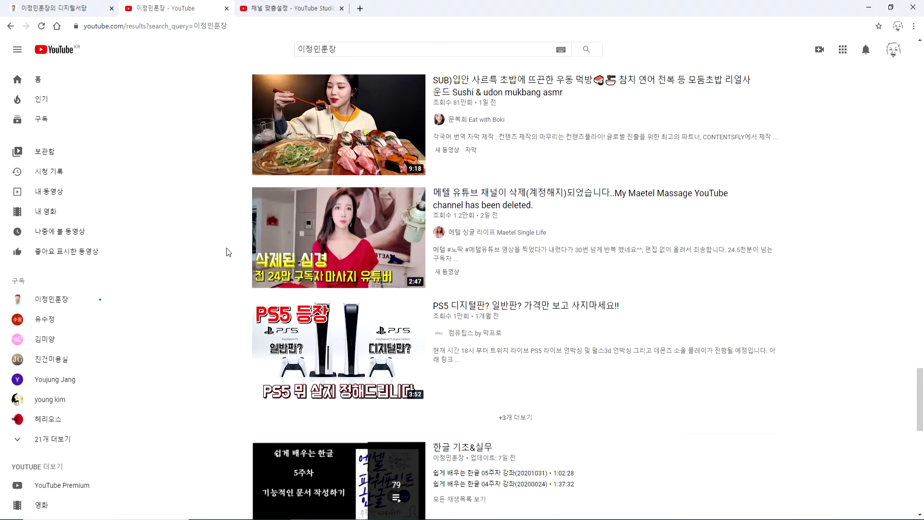
scroll(228, 252, down, 3)
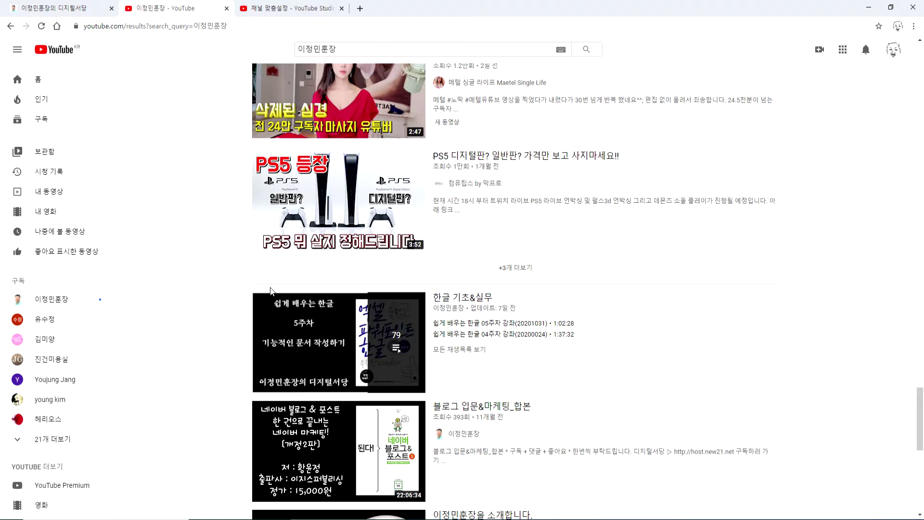
scroll(241, 294, down, 9)
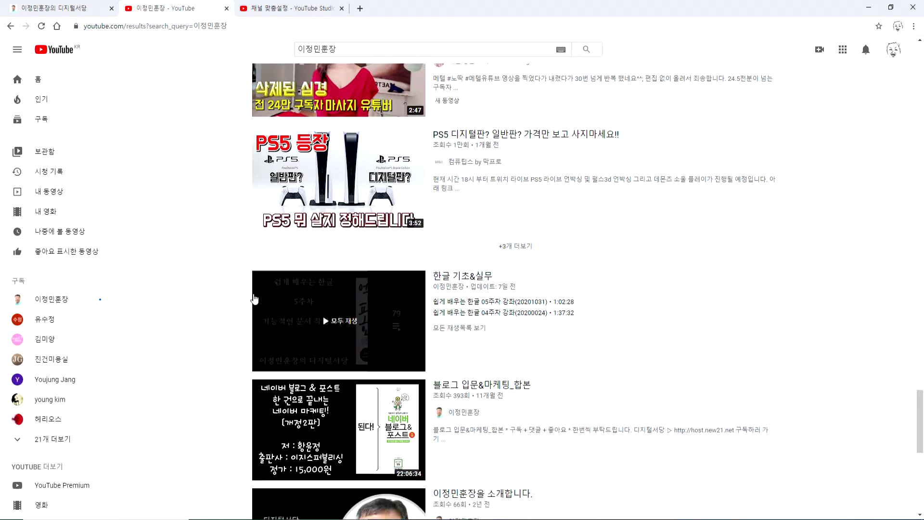
scroll(486, 220, up, 2)
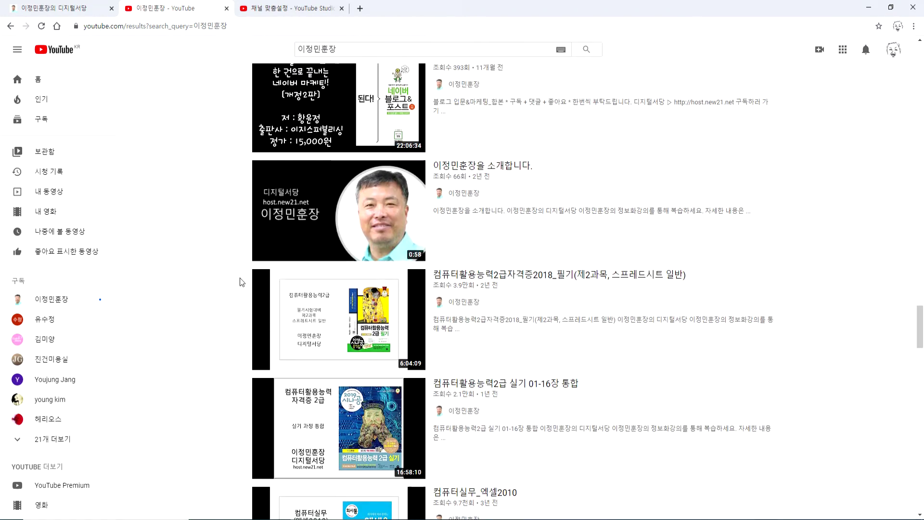
scroll(240, 278, down, 15)
scroll(221, 294, down, 5)
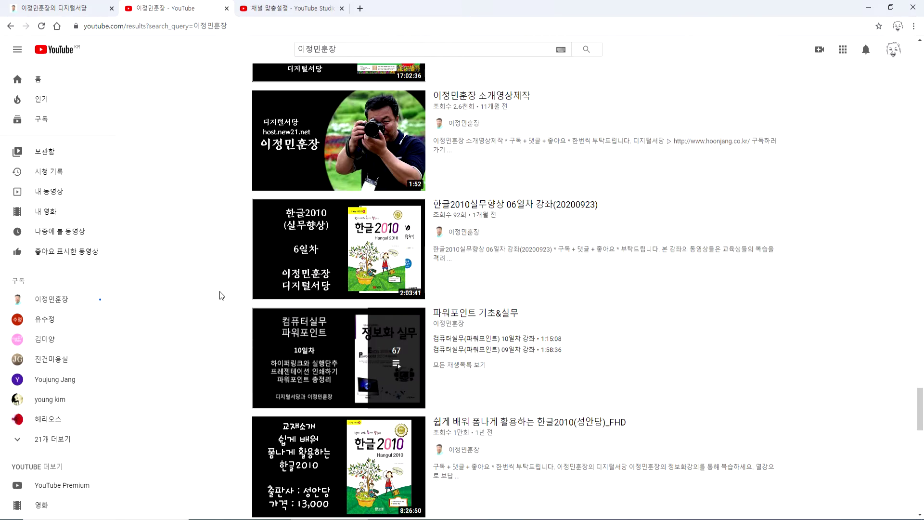
key(Home)
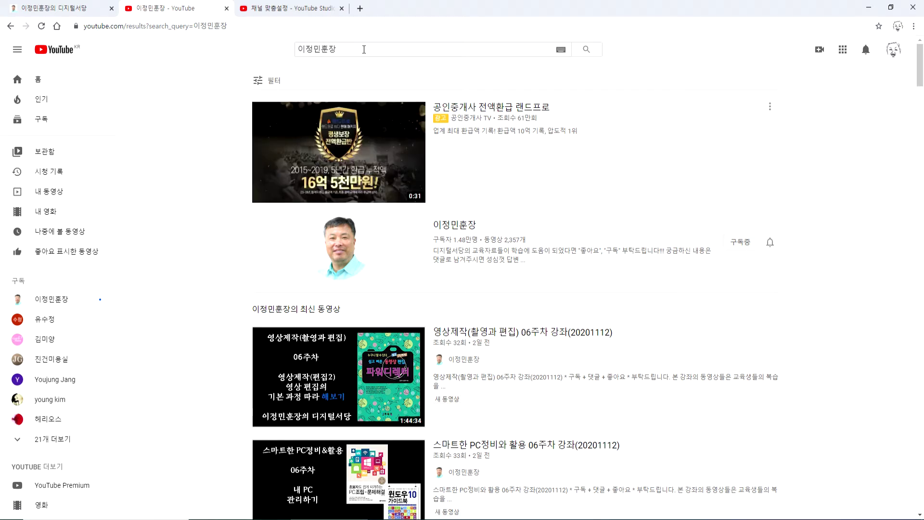
- Clear the YouTube search box, go to the home feed, and switch back to the '채널 맞춤설정 - YouTube Studio' tab
drag(364, 49, 250, 49)
key(BackSpace)
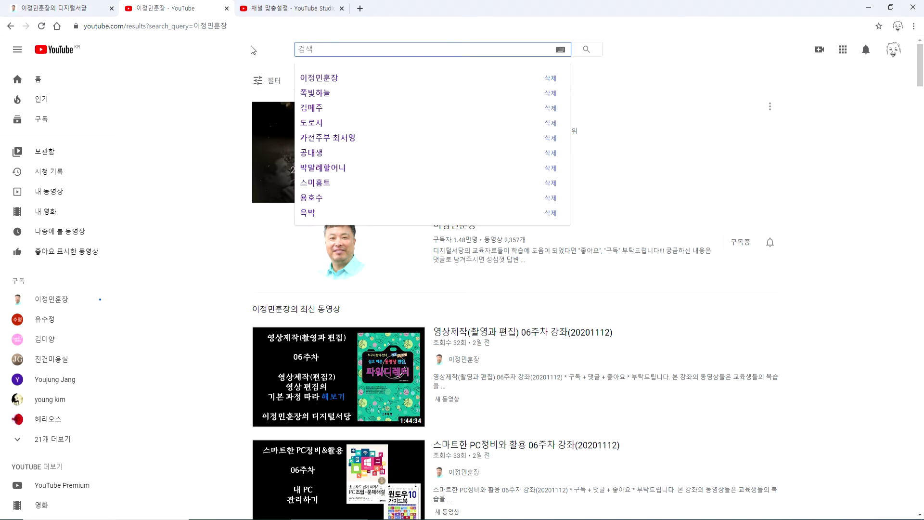
click(55, 50)
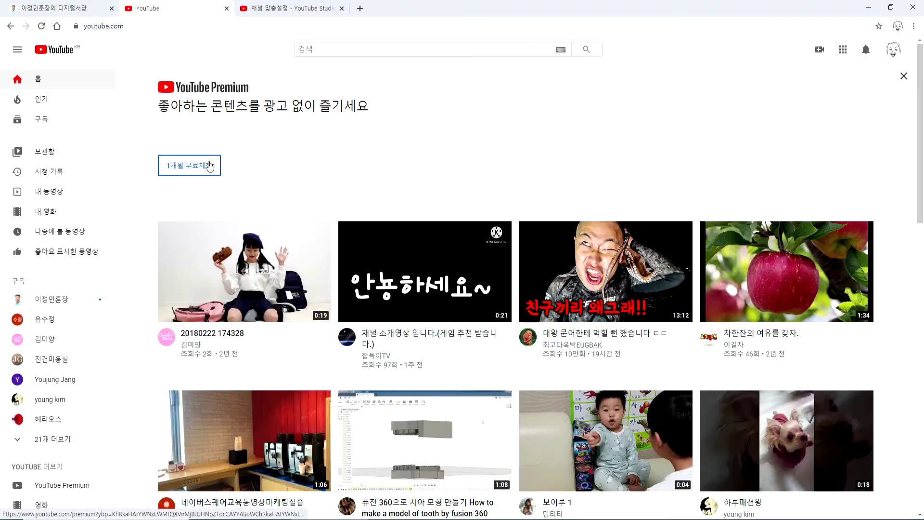
click(293, 8)
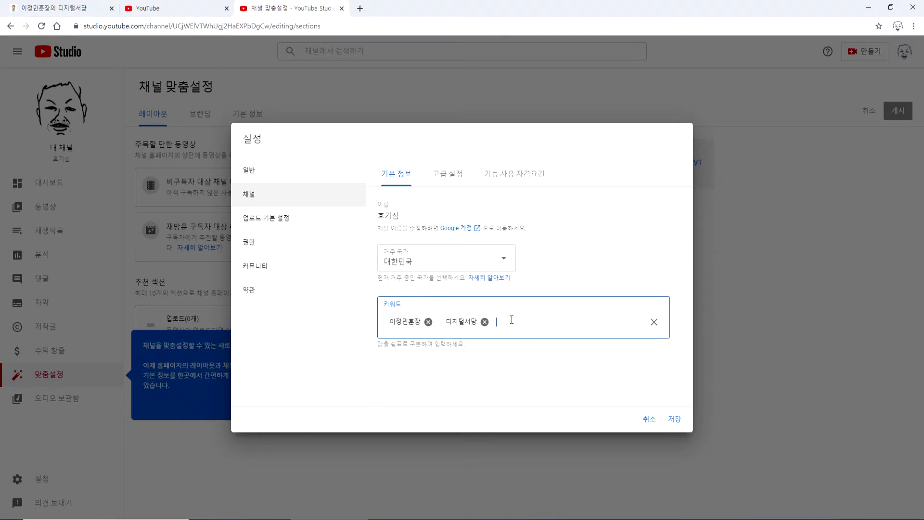
- Show the channel's 고급 설정 (Advanced settings) tab with the made-for-kids audience option
click(444, 174)
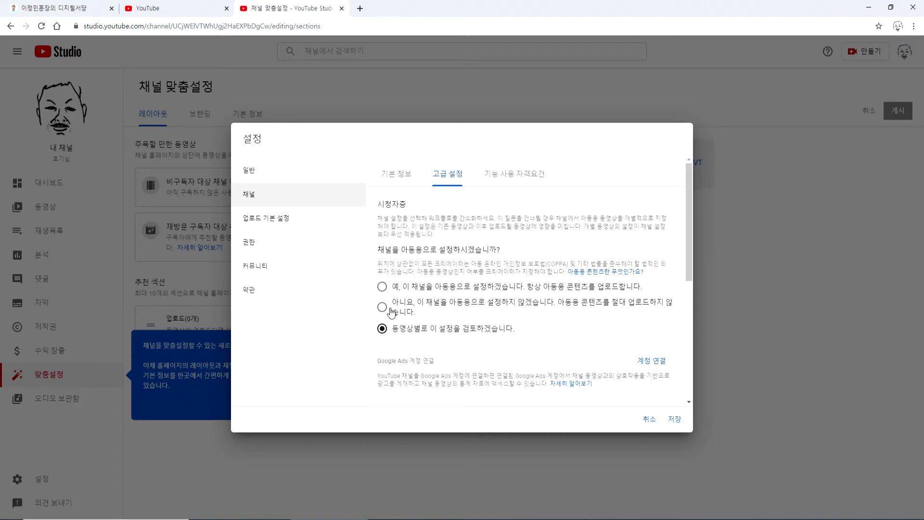
- Try the audience options, then set the channel to '아니요' (not made for kids)
click(381, 287)
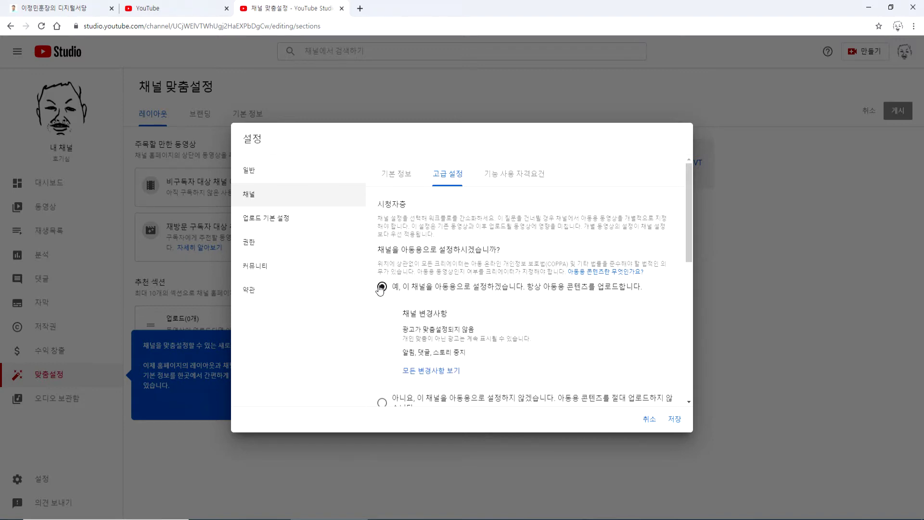
scroll(380, 289, down, 4)
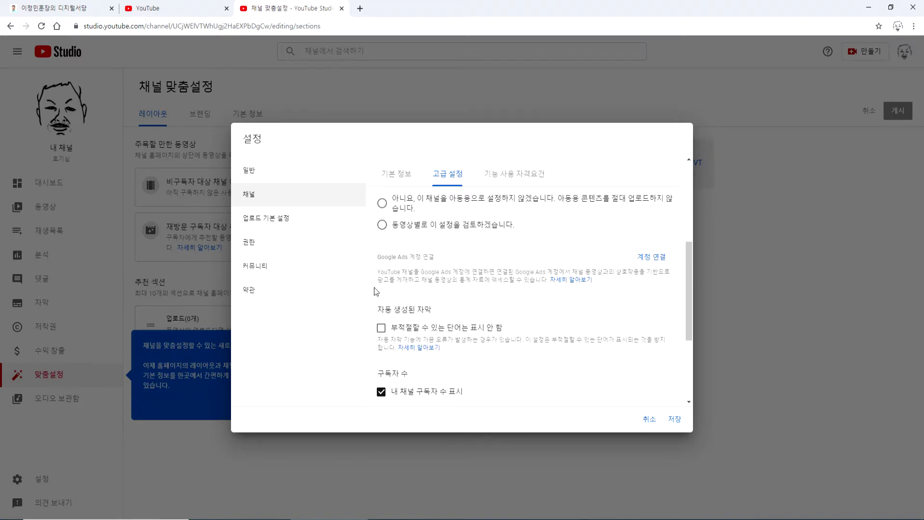
scroll(380, 250, up, 4)
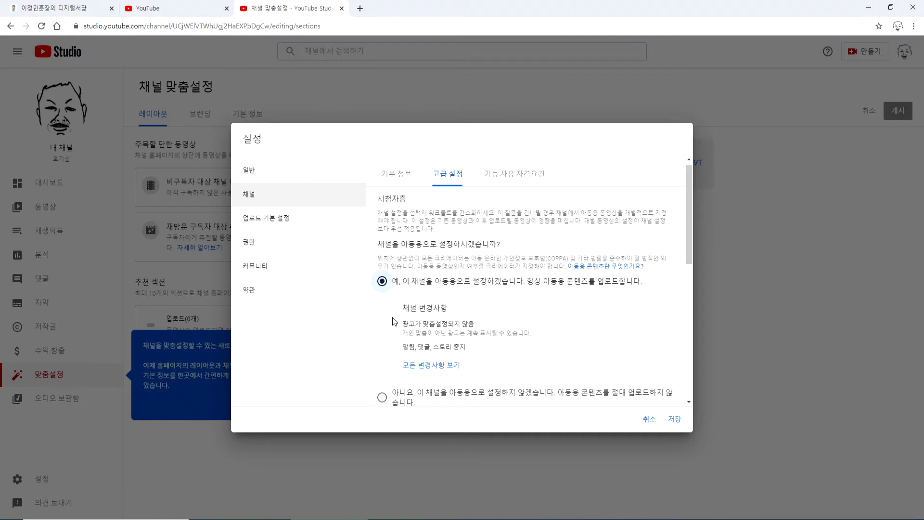
scroll(392, 320, down, 3)
click(383, 272)
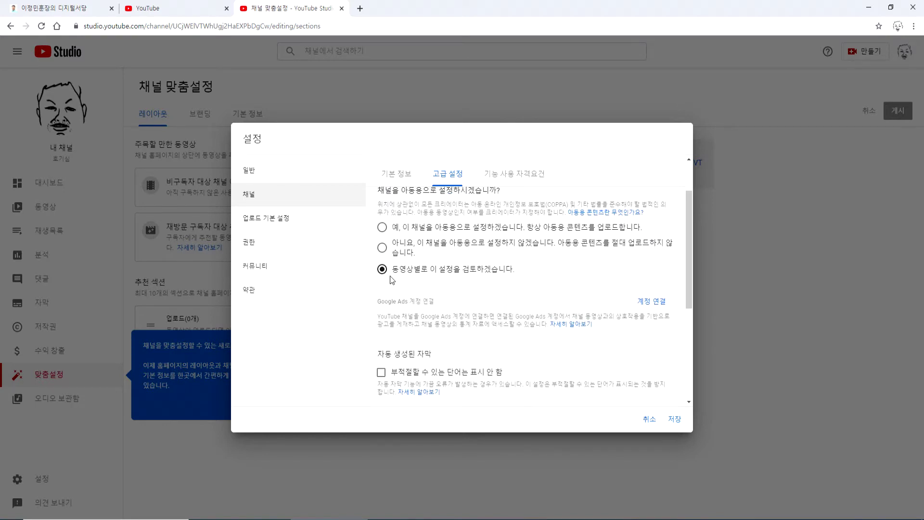
click(382, 249)
- Bring up the 기능 사용 자격요건 (feature eligibility) section
scroll(498, 303, up, 1)
scroll(429, 311, down, 5)
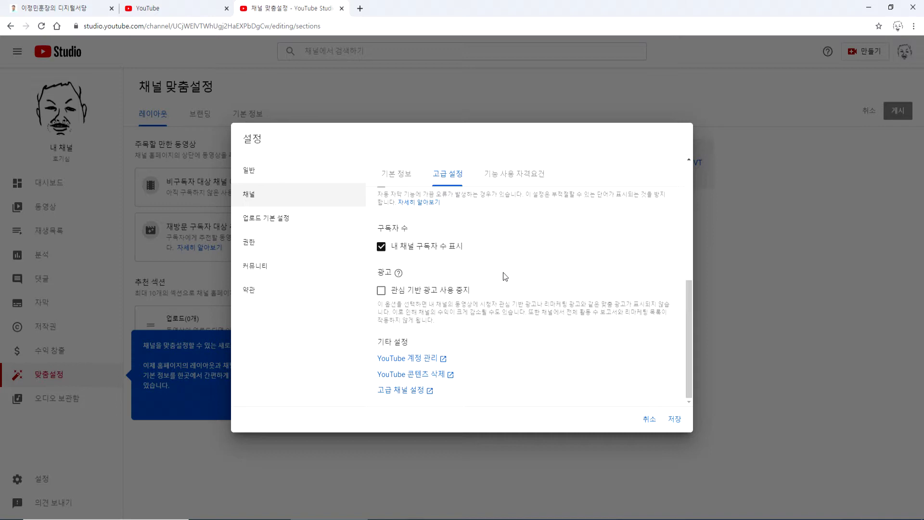
click(497, 182)
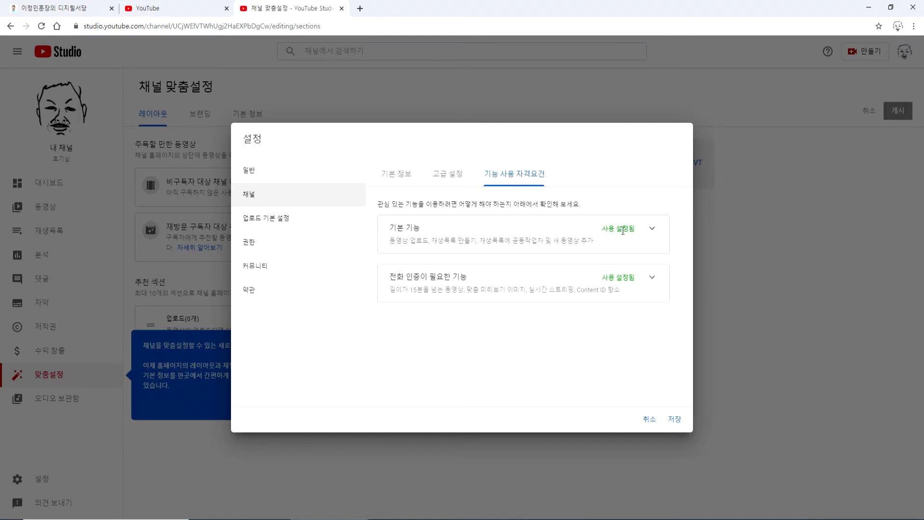
- Expand and read the 기본 기능 and 전화 인증이 필요한 기능 requirements, then return to 고급 설정
click(651, 230)
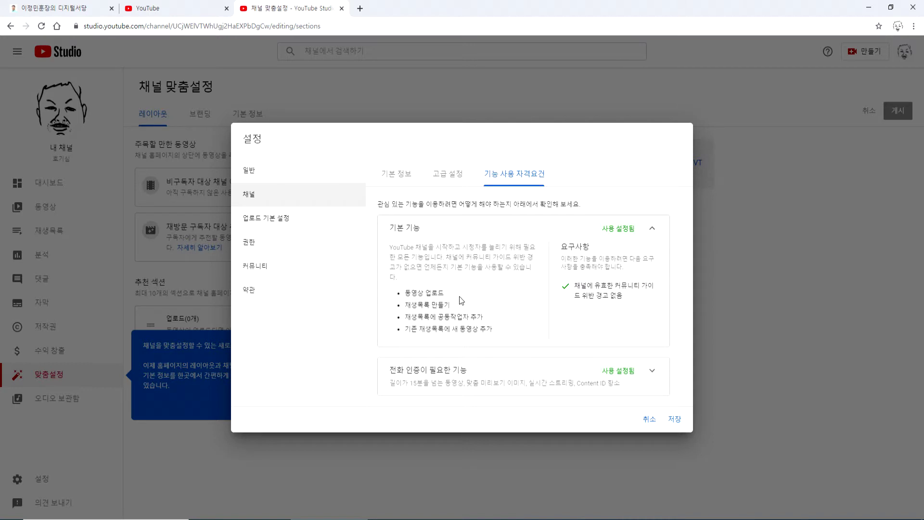
click(652, 372)
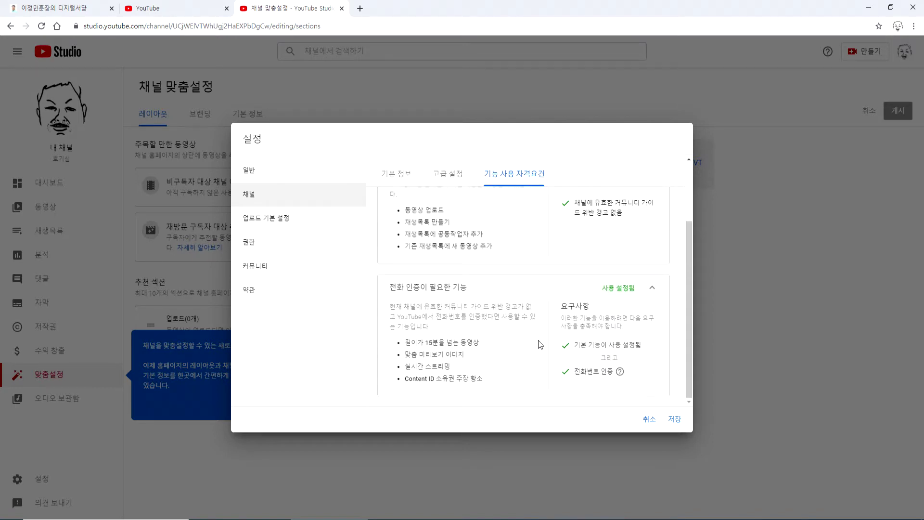
scroll(539, 344, up, 2)
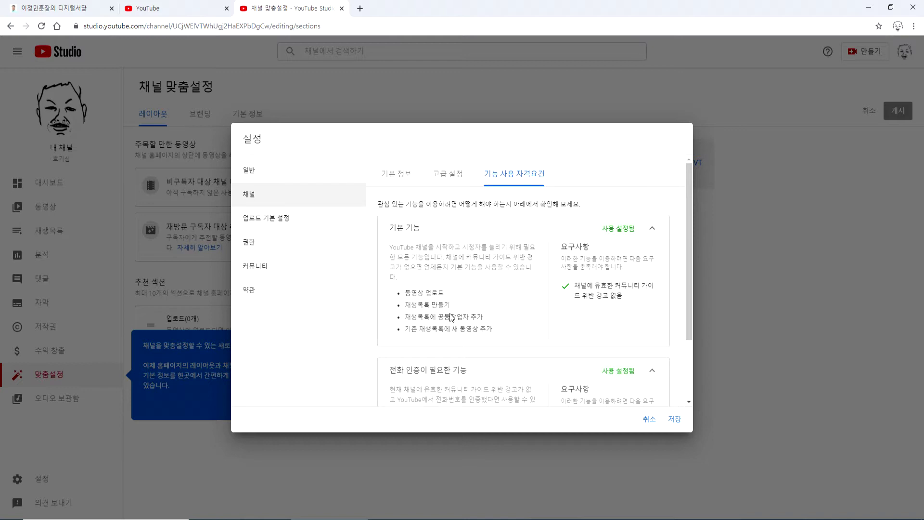
scroll(451, 317, down, 2)
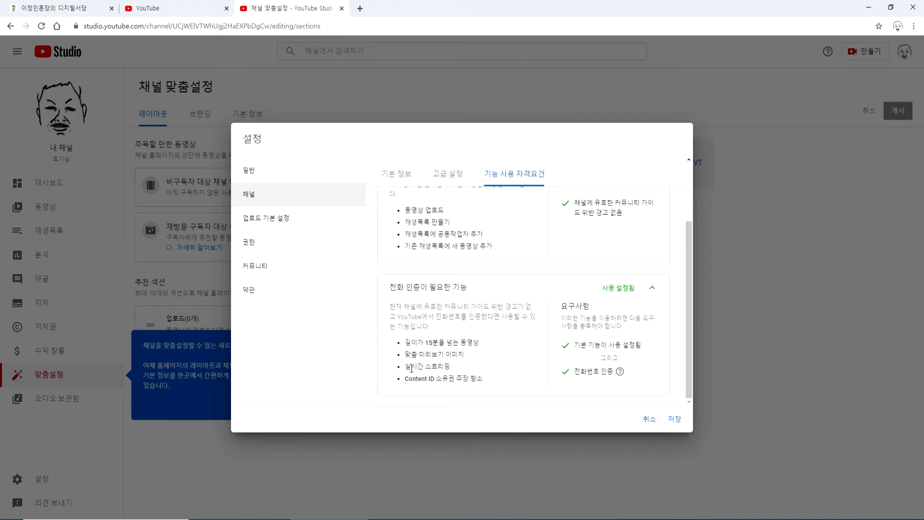
scroll(385, 312, up, 3)
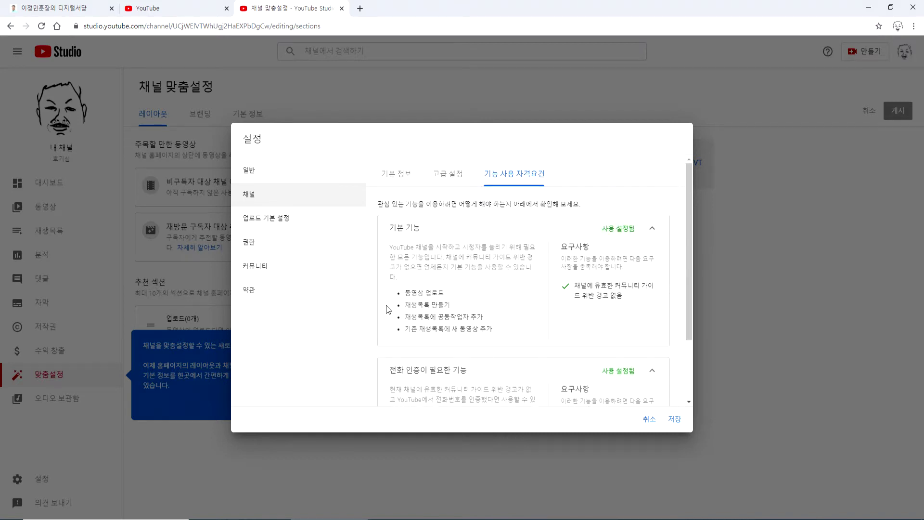
scroll(437, 321, down, 2)
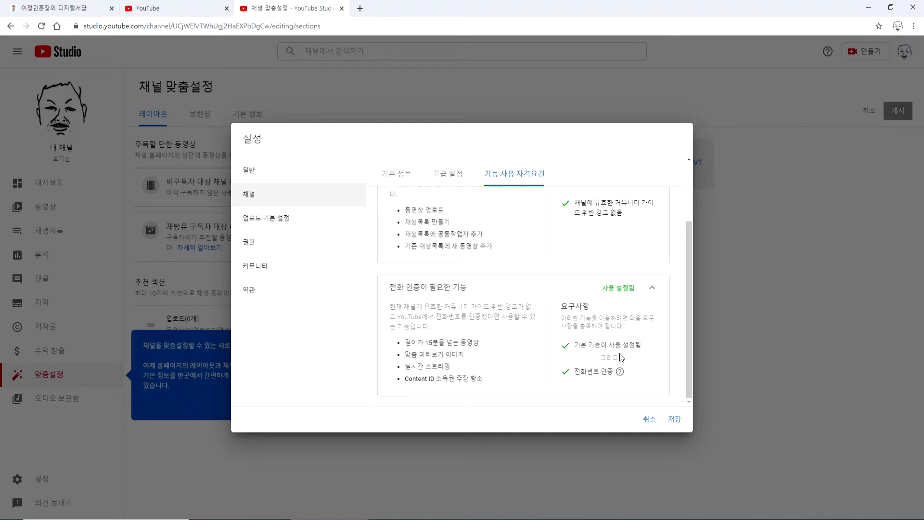
click(441, 175)
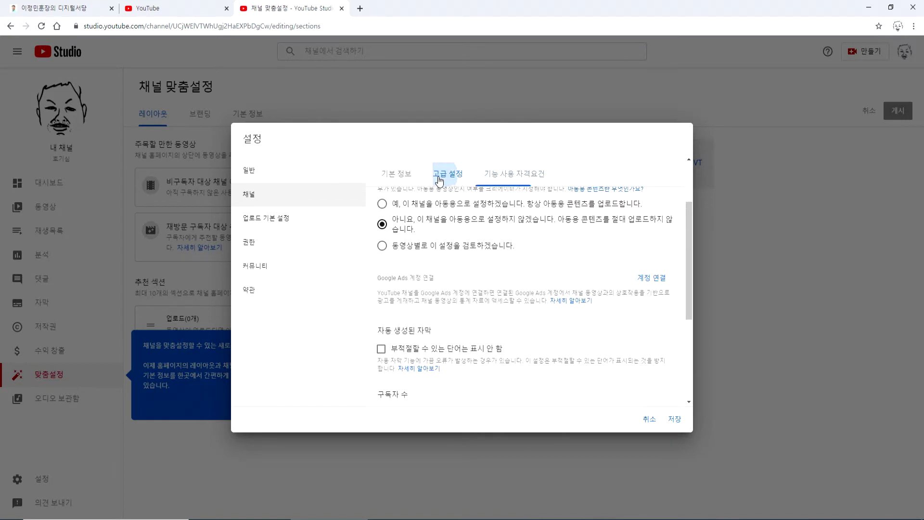
- Open 'YouTube 계정 관리' from 기타 설정, then the '채널 상태 및 기능' link on the account page
scroll(507, 259, up, 2)
scroll(506, 262, down, 5)
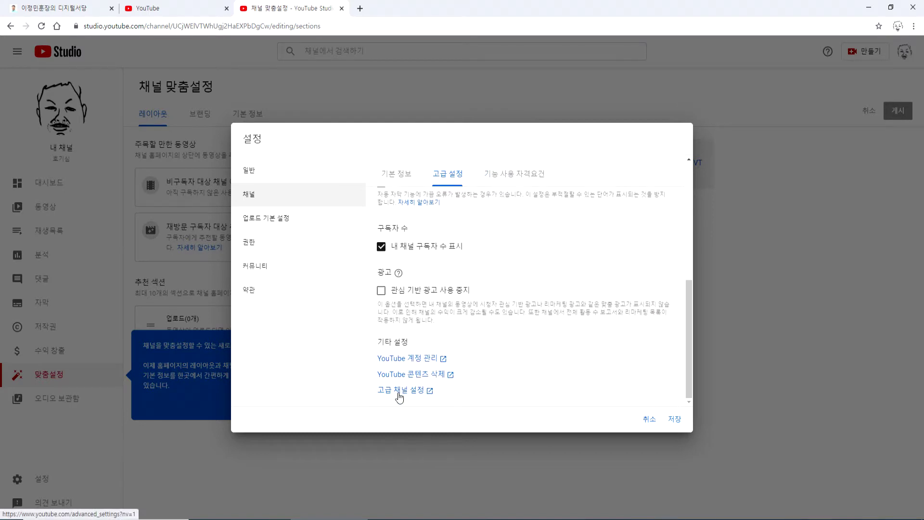
click(400, 358)
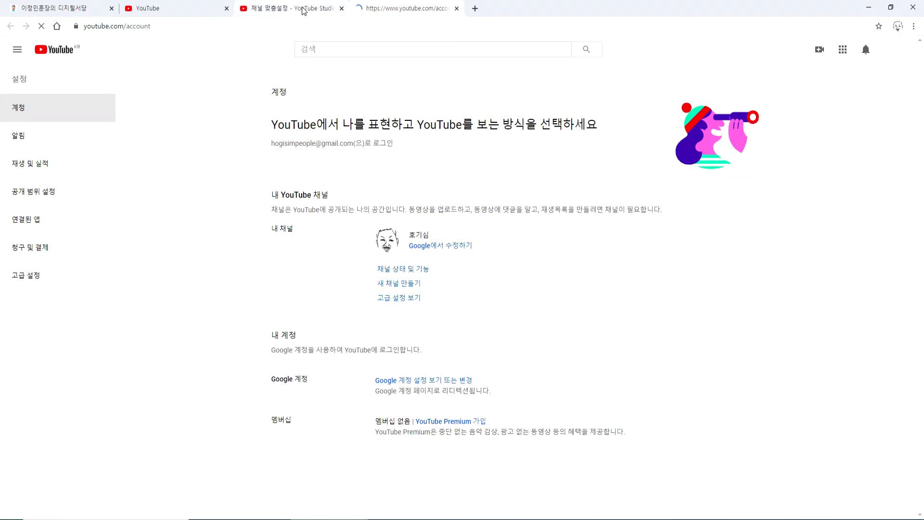
click(409, 272)
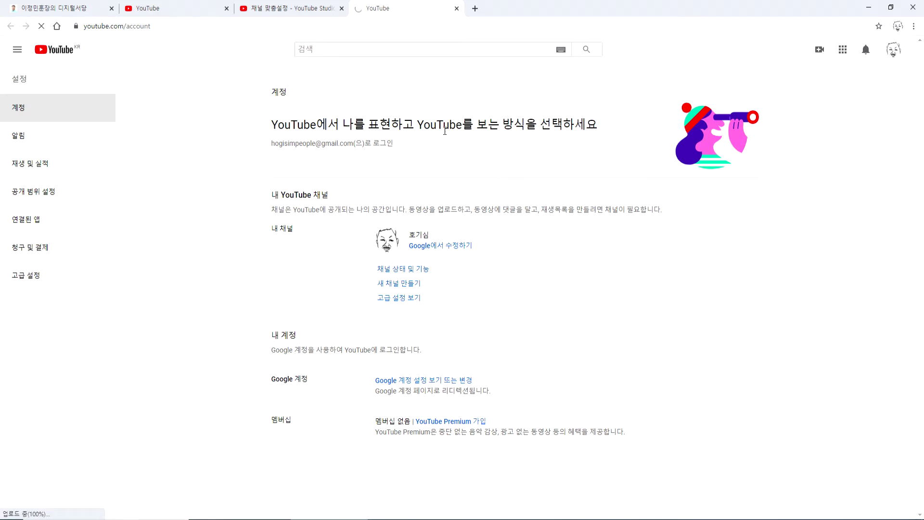
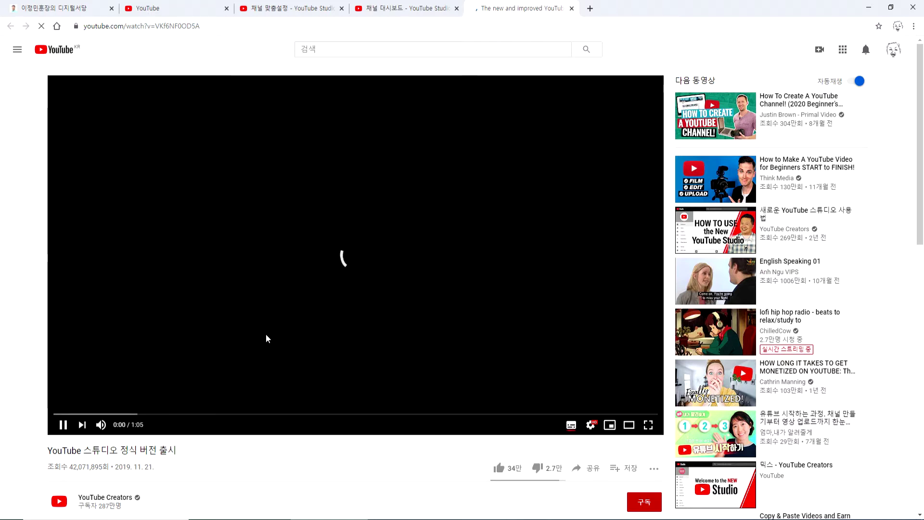
- Pause and mute the Studio announcement video, then close its tab
scroll(265, 337, down, 2)
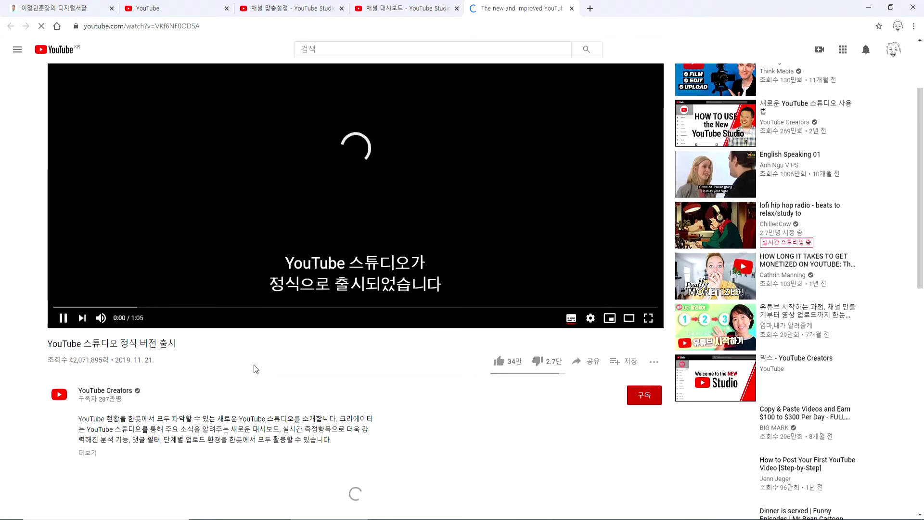
scroll(253, 365, down, 4)
scroll(224, 362, up, 5)
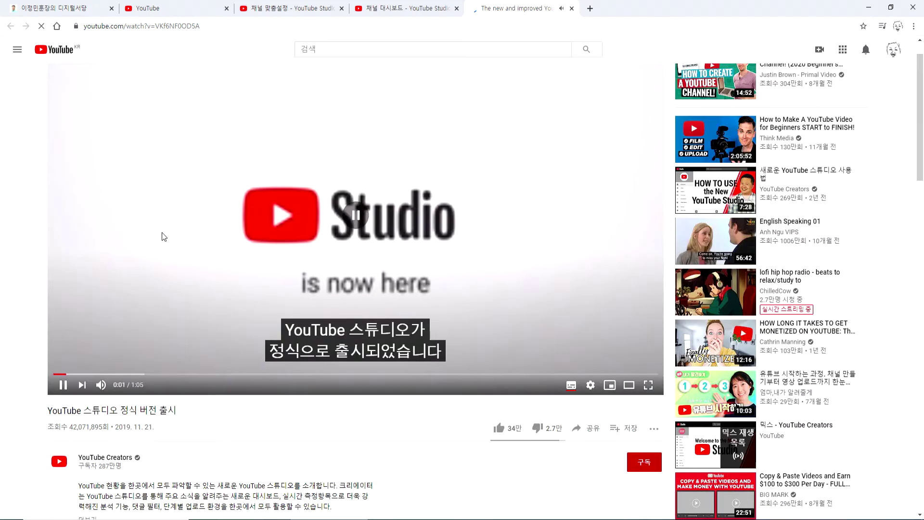
click(313, 296)
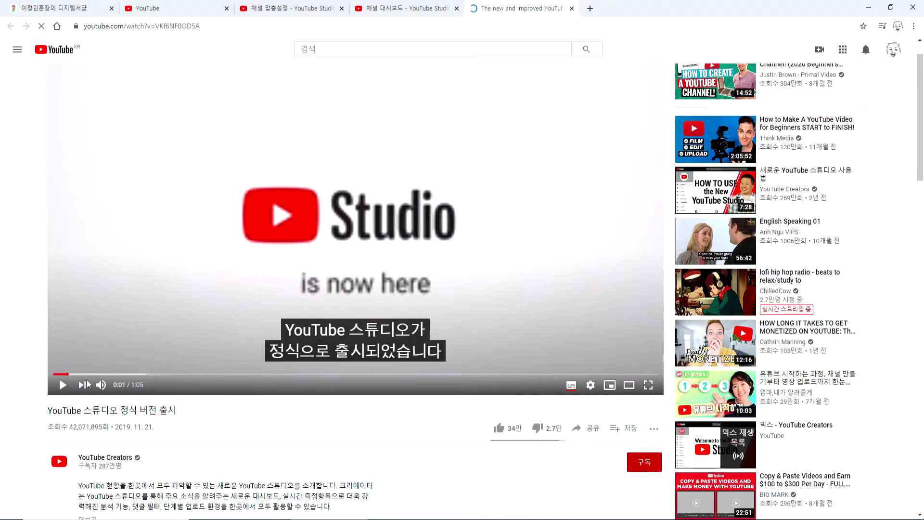
click(101, 384)
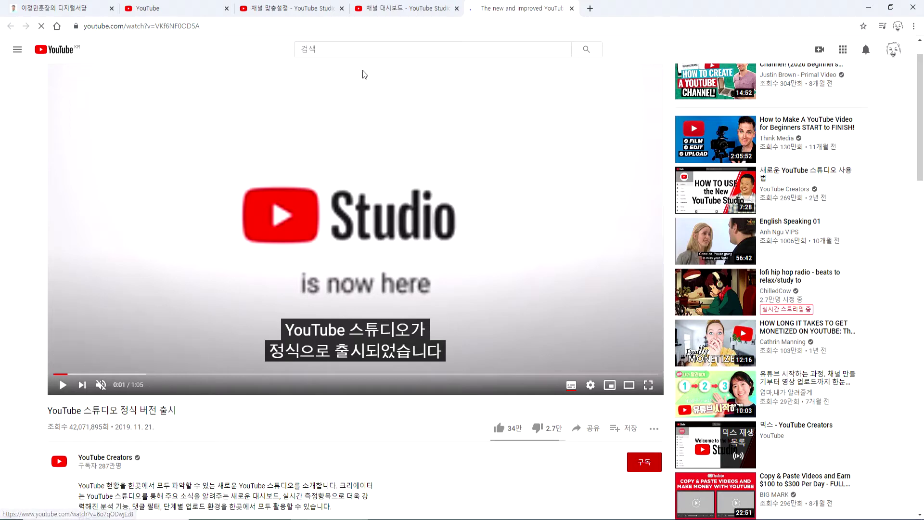
click(570, 8)
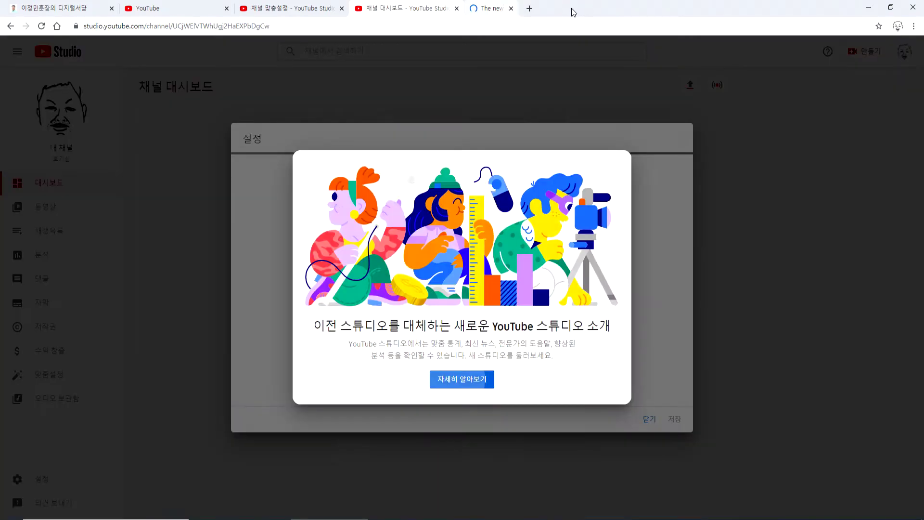
- Close the extra dashboard tab and try the upload defaults' 제목 and 설명 fields
click(457, 8)
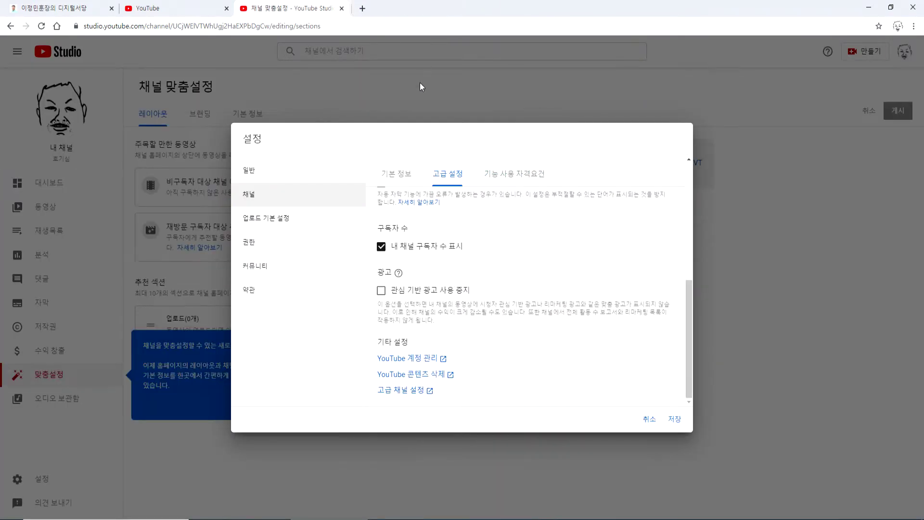
click(270, 221)
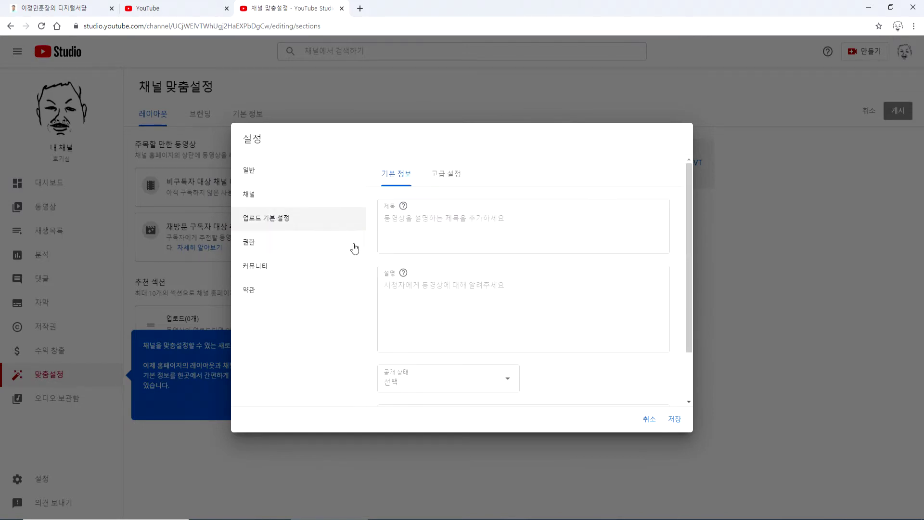
click(407, 231)
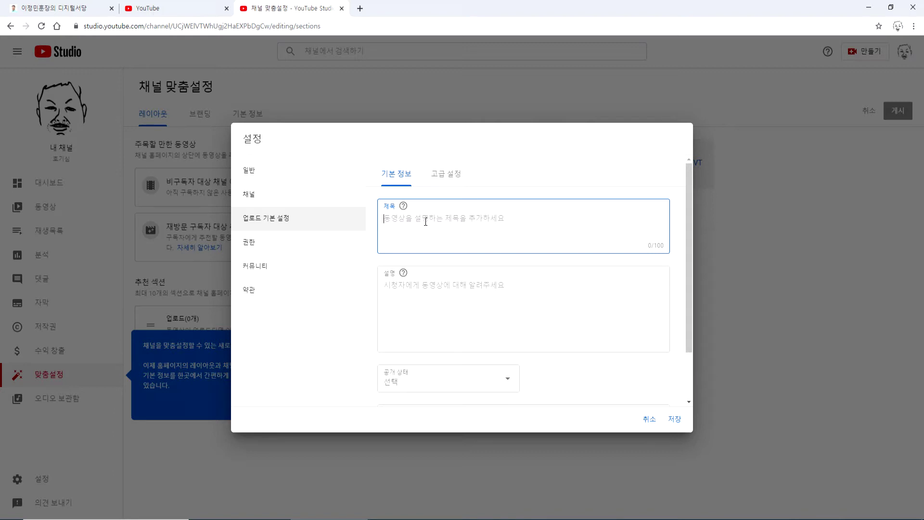
click(423, 301)
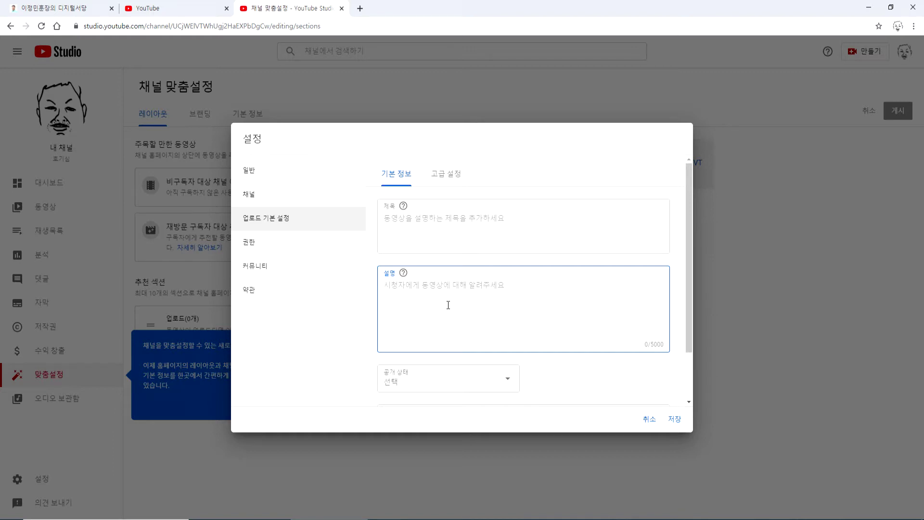
click(176, 12)
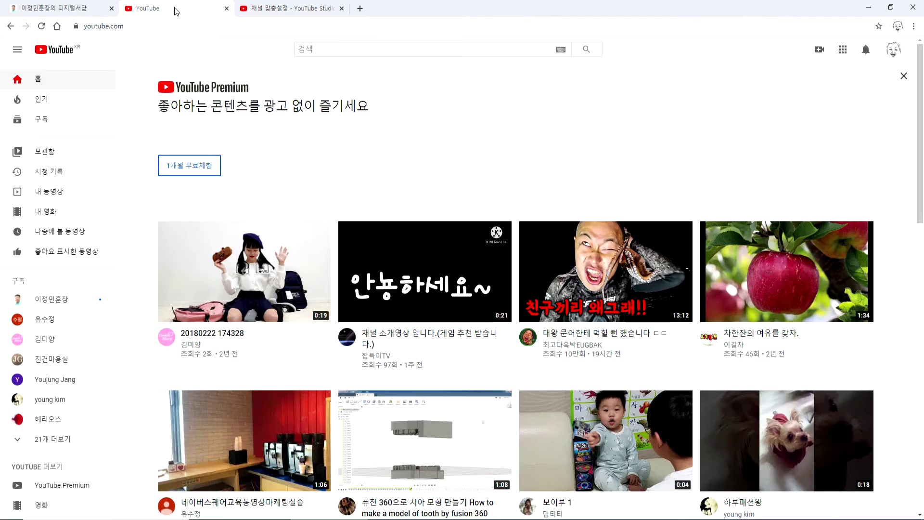
- Open the 06주차 lecture from hoonjang.co.kr's YouTube 공부방 and expand its description
click(304, 14)
click(52, 8)
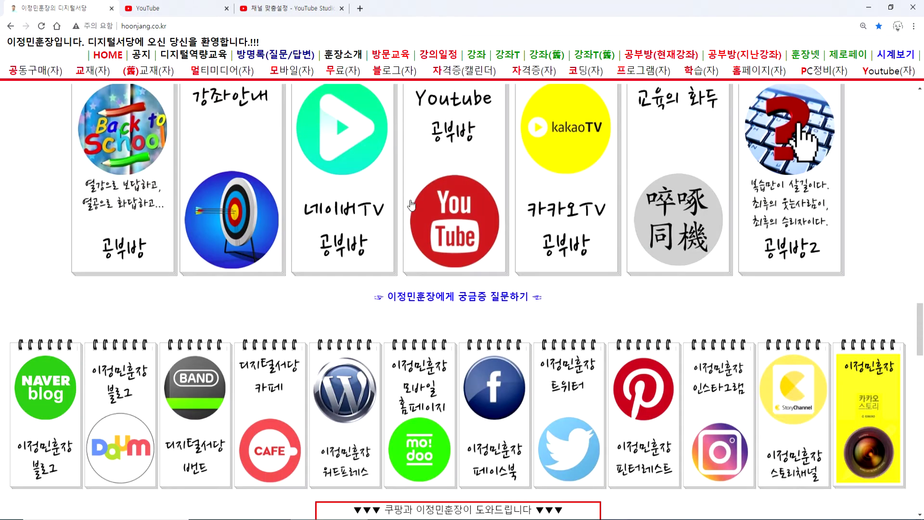
click(431, 212)
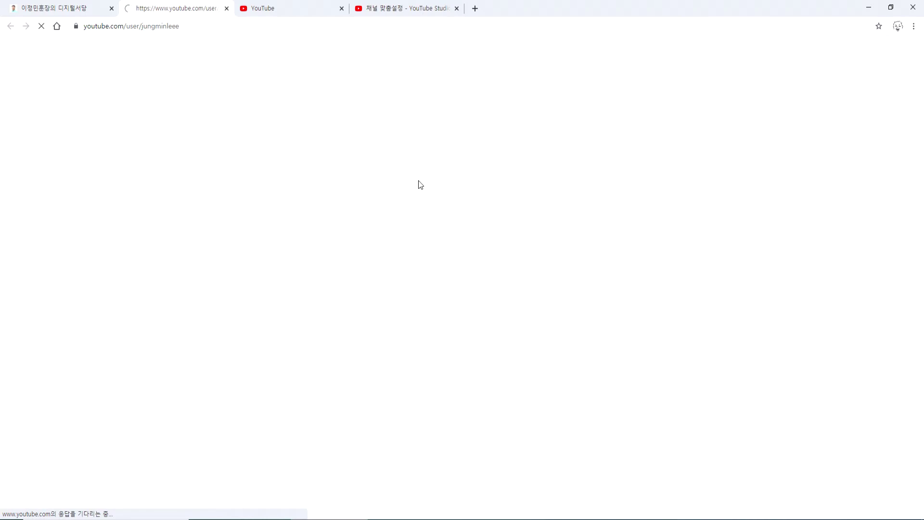
scroll(362, 212, down, 4)
click(365, 218)
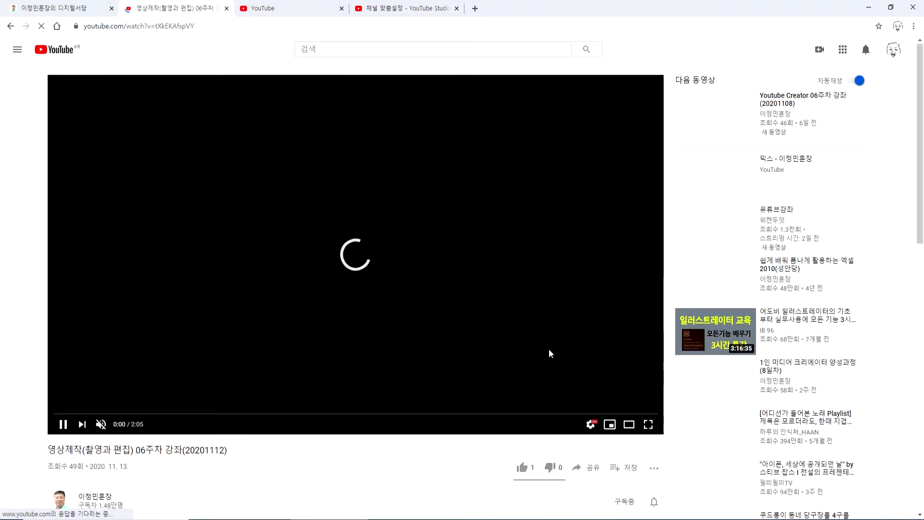
scroll(530, 349, down, 4)
scroll(337, 345, down, 3)
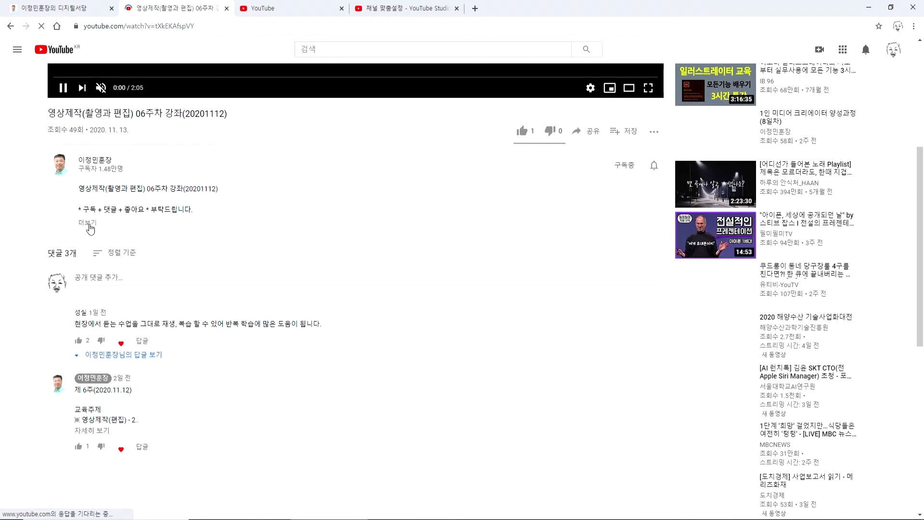
click(88, 222)
- Select the lecture's whole description text, dismissing the YouTube Premium offer
drag(86, 189, 78, 189)
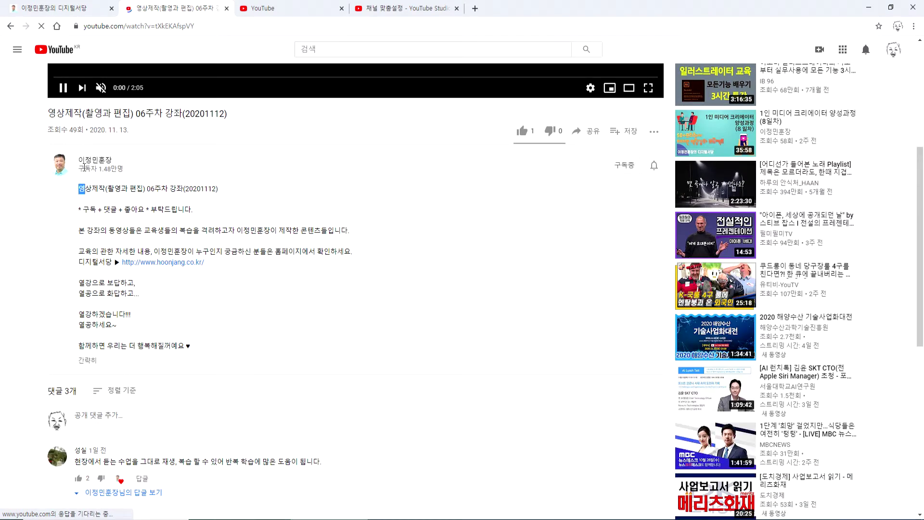
drag(44, 114, 183, 126)
drag(78, 189, 209, 195)
drag(82, 210, 192, 210)
drag(136, 231, 141, 327)
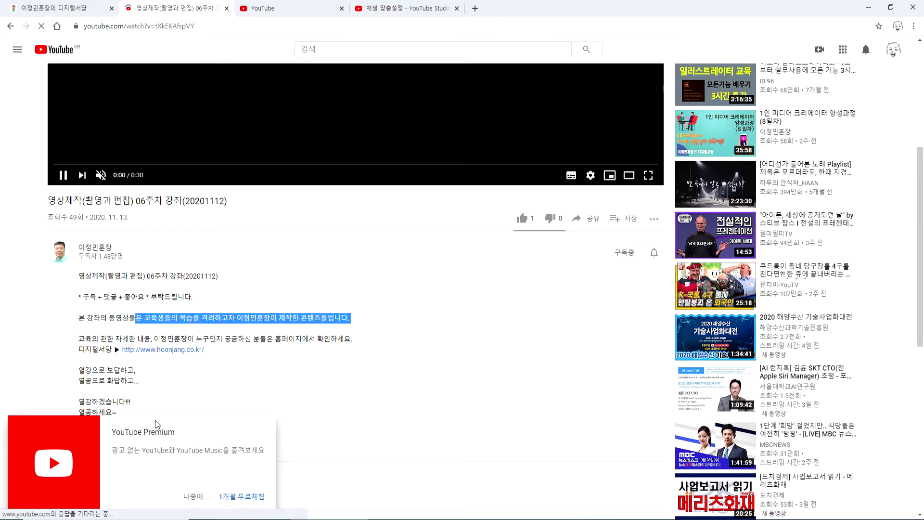
click(194, 496)
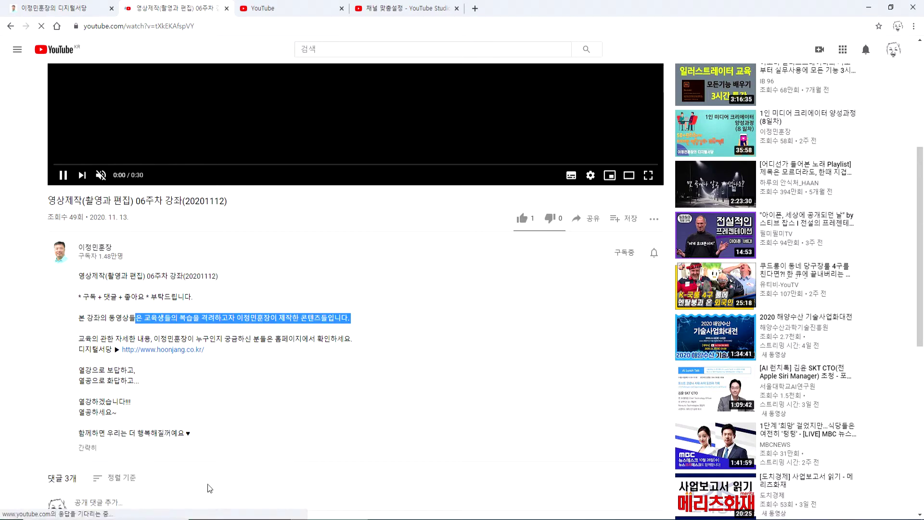
click(272, 333)
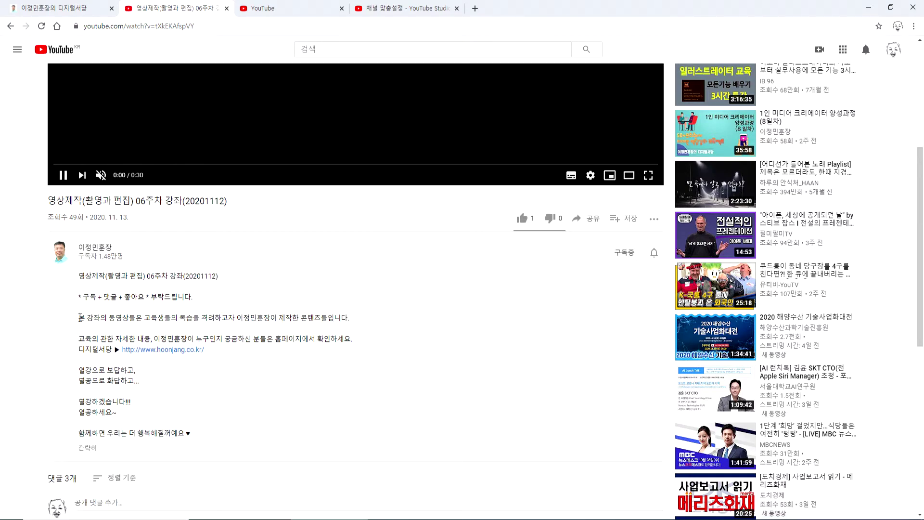
drag(81, 318, 154, 335)
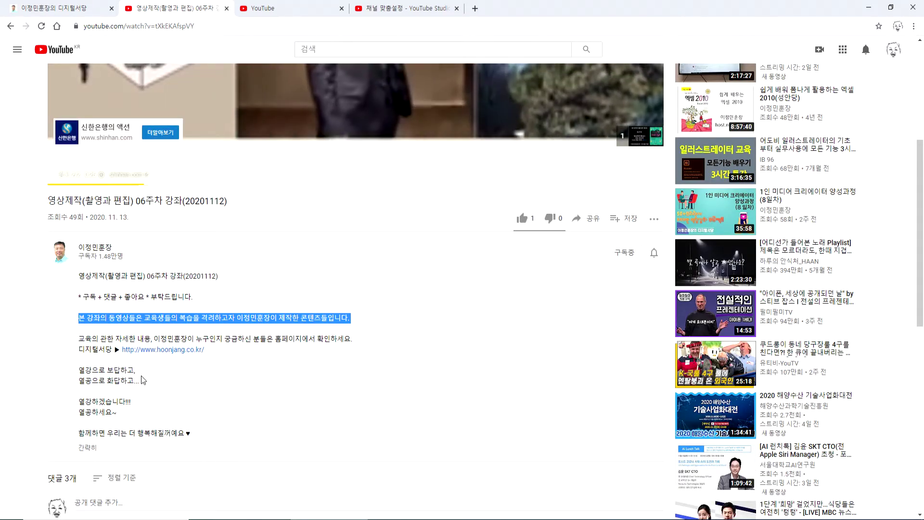
drag(80, 407, 119, 417)
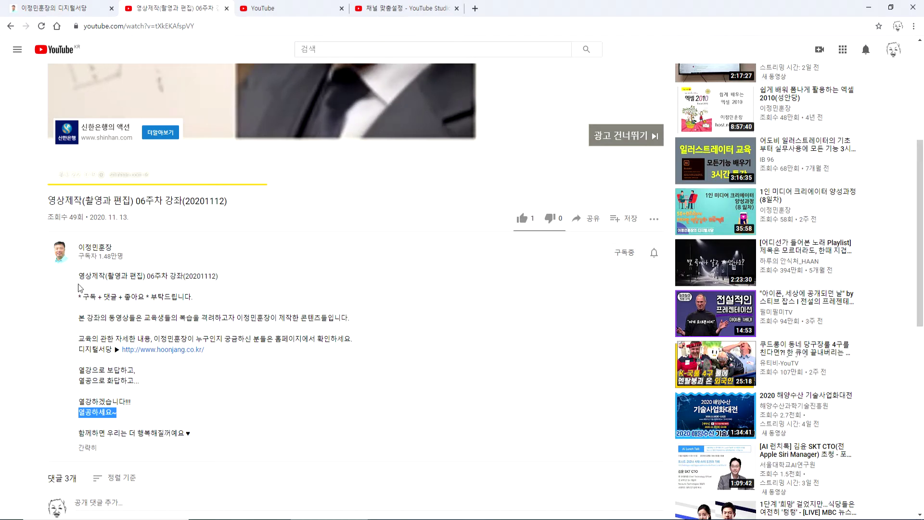
drag(79, 276, 150, 276)
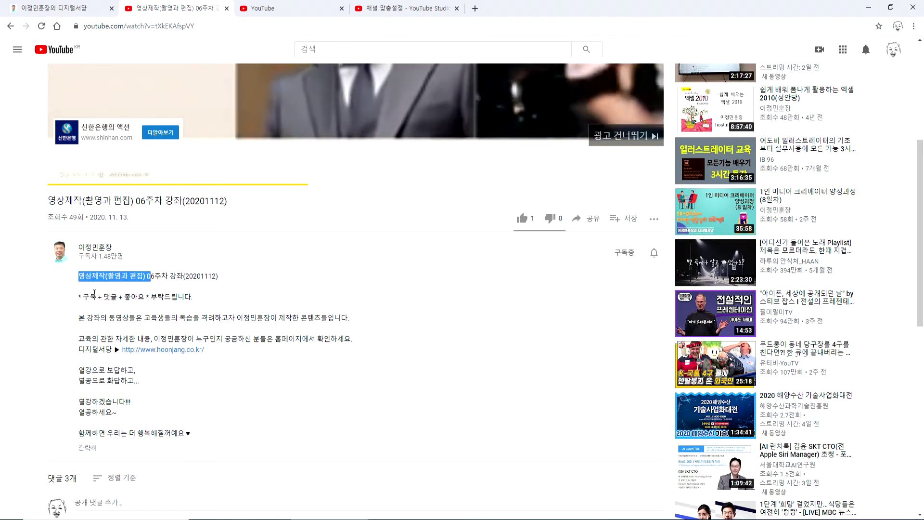
drag(79, 287, 229, 441)
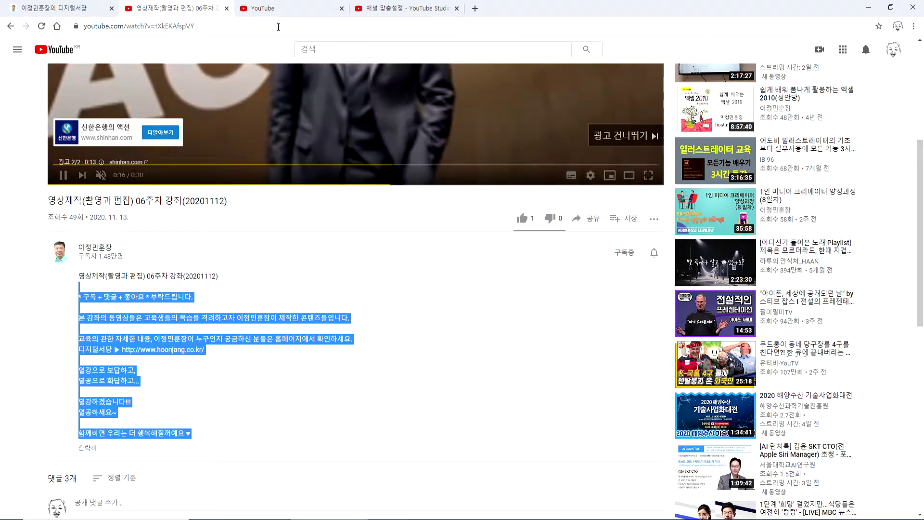
click(406, 8)
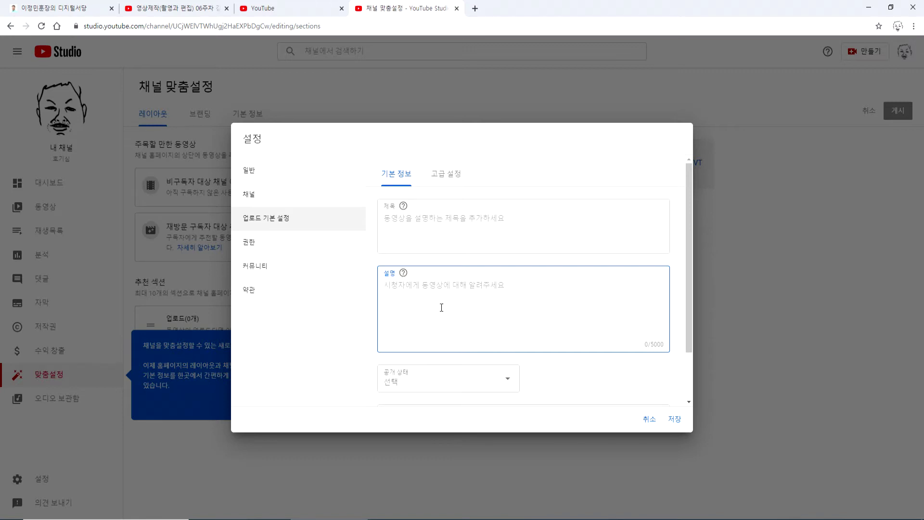
- Try 공개 and 비공개, then settle on 일부 공개 as the default upload visibility
click(409, 383)
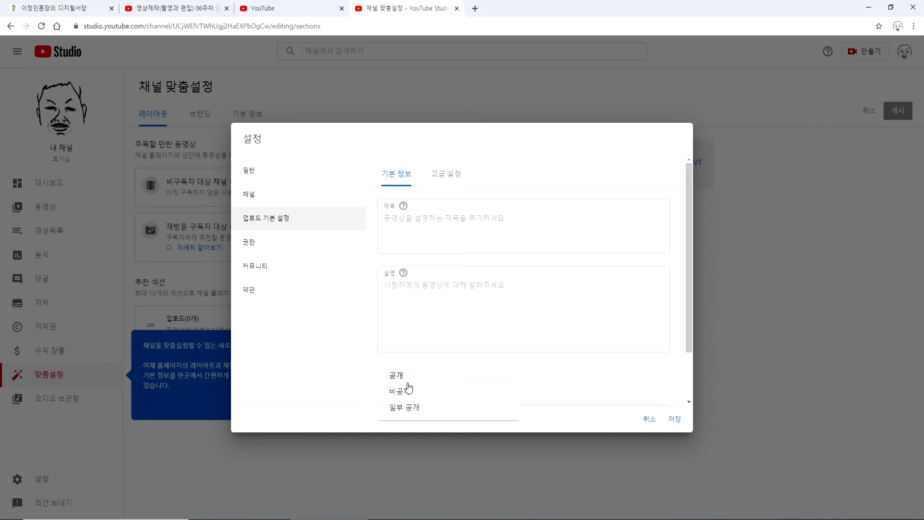
click(396, 376)
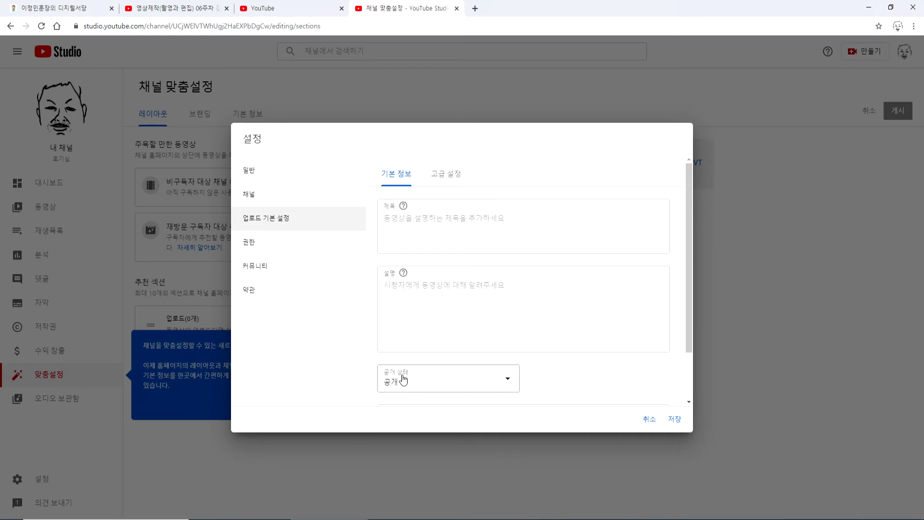
click(437, 385)
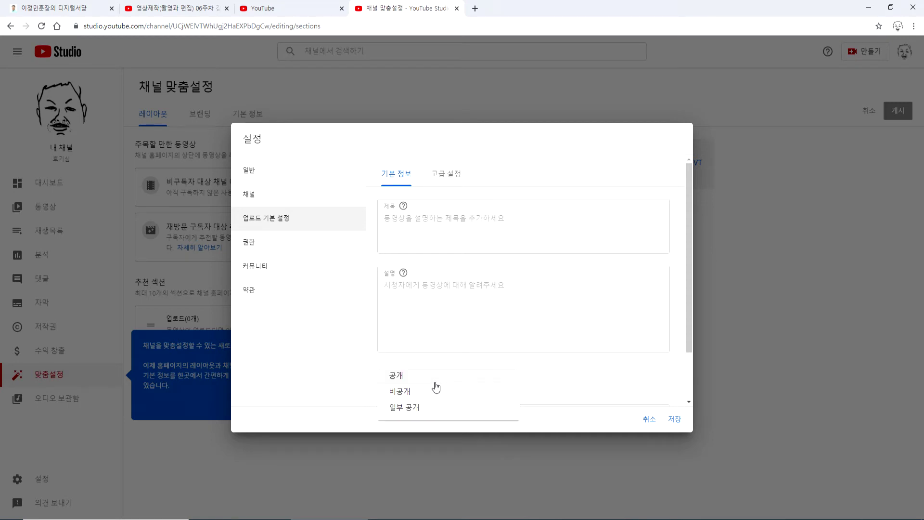
click(422, 392)
click(413, 392)
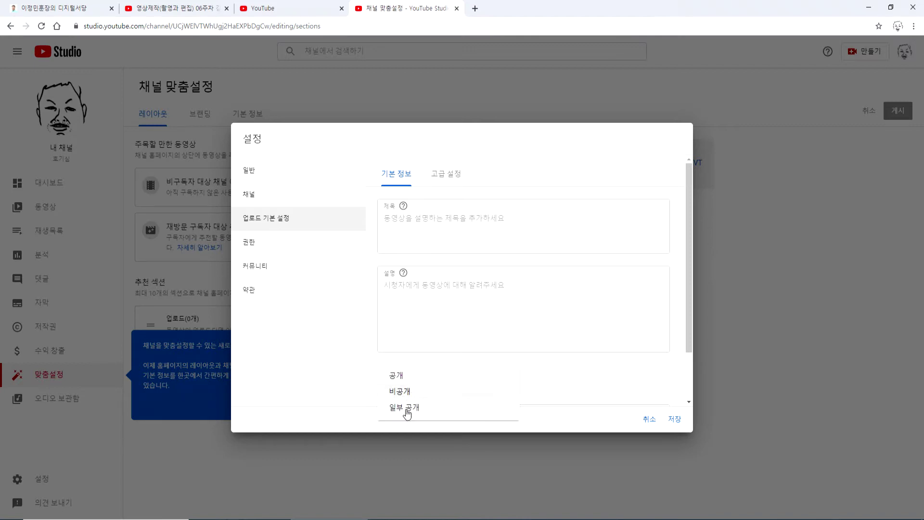
click(403, 380)
click(408, 332)
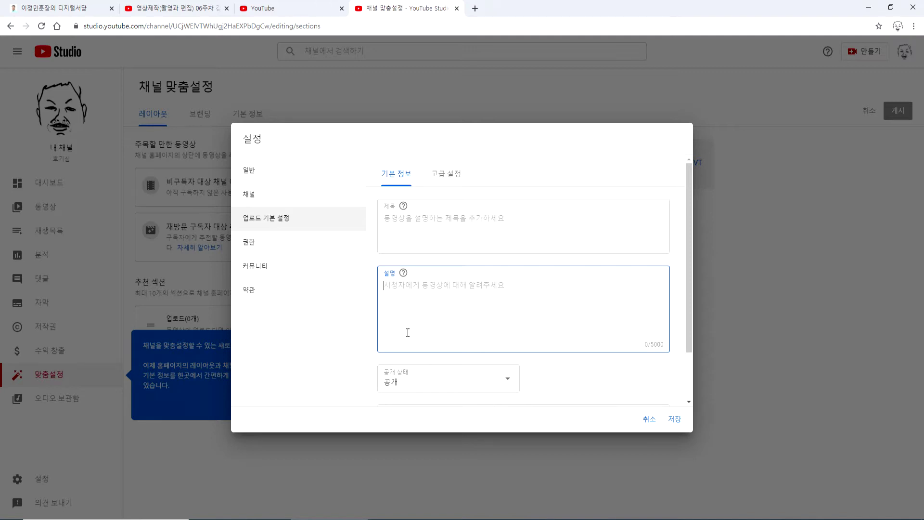
click(410, 385)
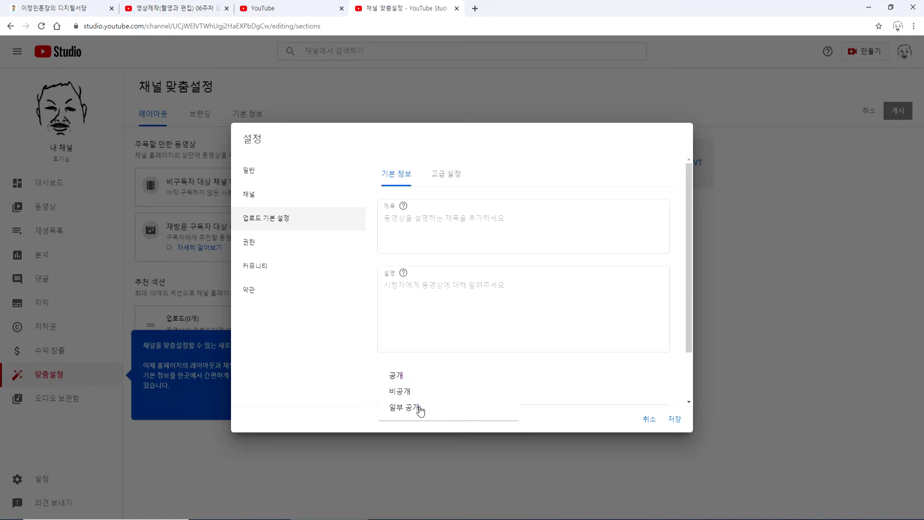
click(420, 409)
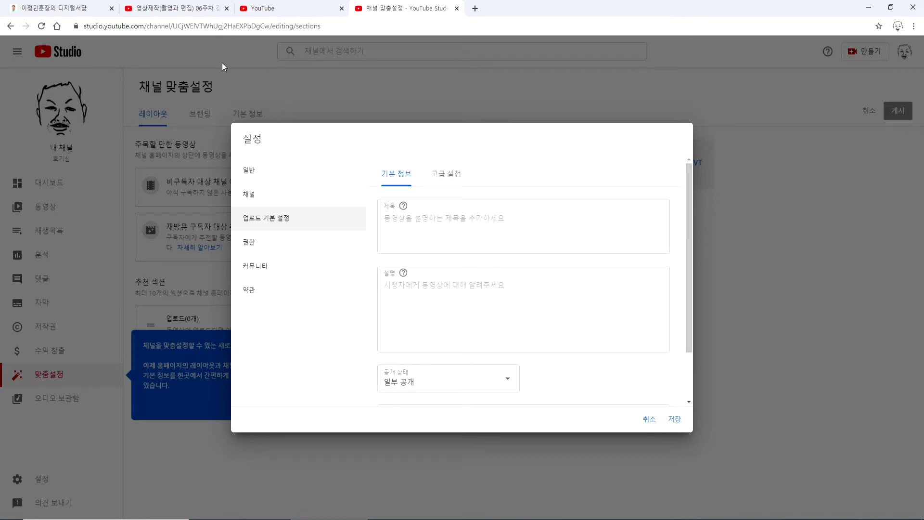
click(162, 10)
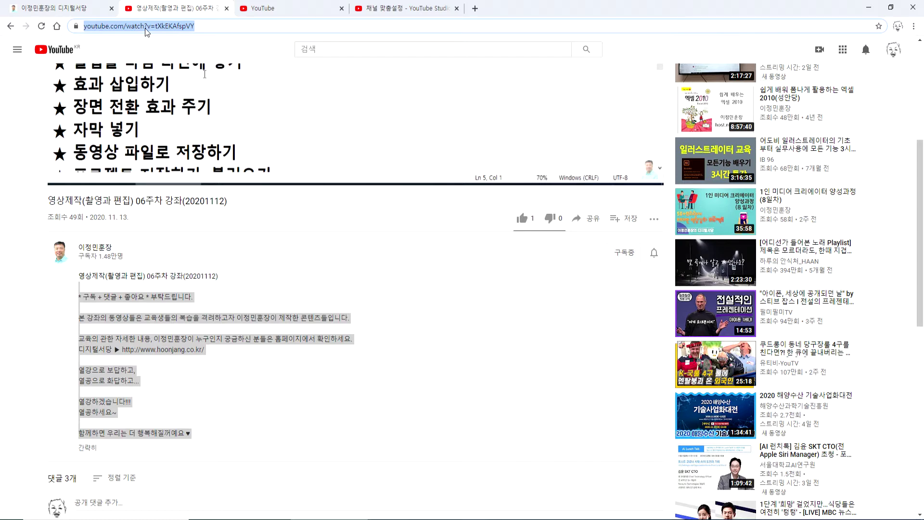
- Select the 06주차 lecture video's URL in the address bar
click(404, 8)
mouse_move(222, 102)
click(222, 25)
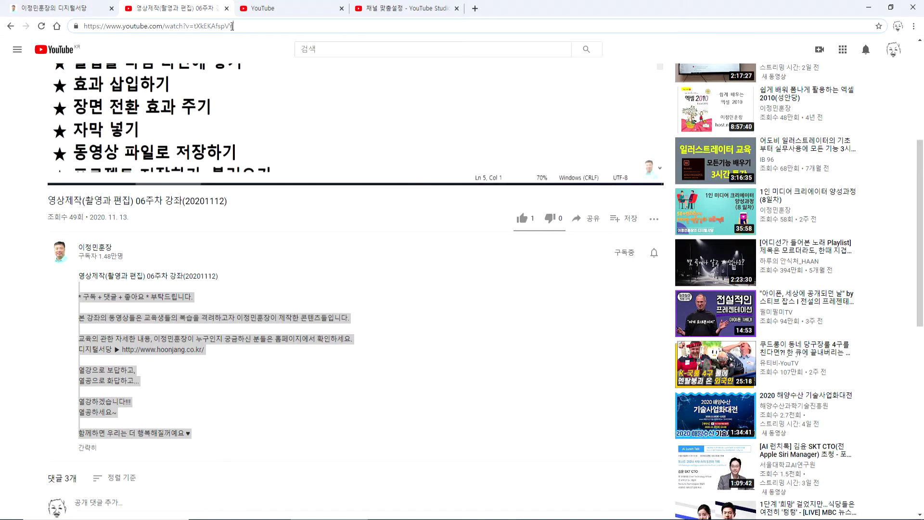
key(ctrl+a)
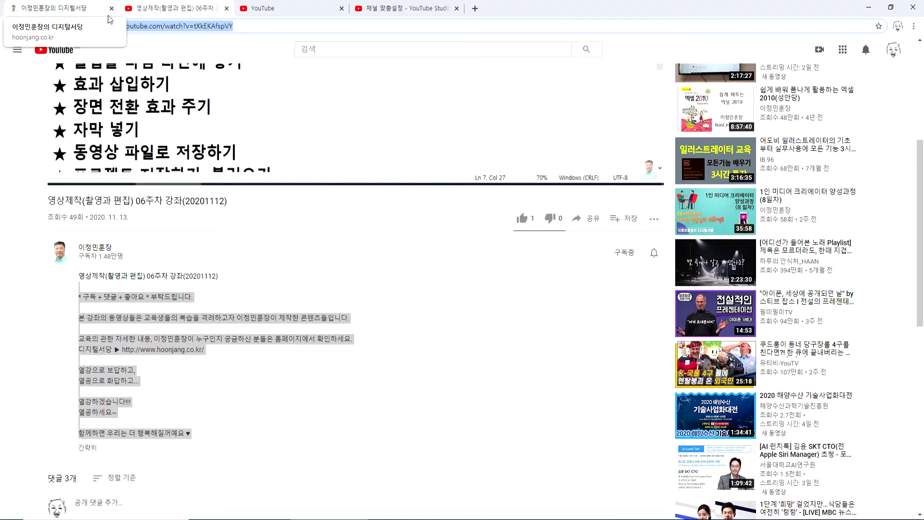
click(207, 26)
key(End)
key(shift+Left)
key(shift+Left)
key(shift+Left)
key(shift+Left)
key(shift+Left)
key(shift+Left)
key(shift+Left)
key(shift+Left)
key(shift+Left)
key(shift+Left)
key(shift+Left)
key(shift+Left)
key(shift+Left)
key(shift+Left)
key(shift+Left)
key(shift+Left)
key(shift+Left)
key(shift+Left)
key(shift+Left)
key(shift+Left)
key(shift+Left)
key(shift+Left)
key(shift+Left)
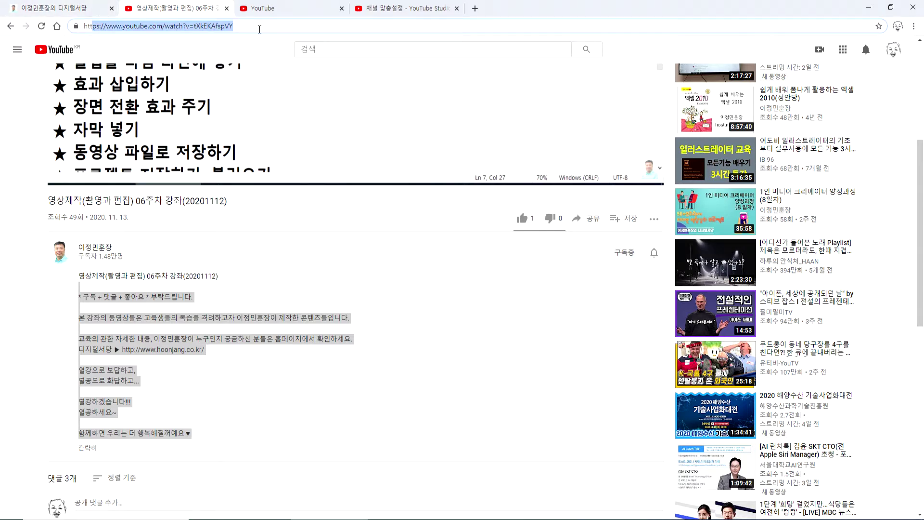
key(alt+Tab)
key(alt+Tab)
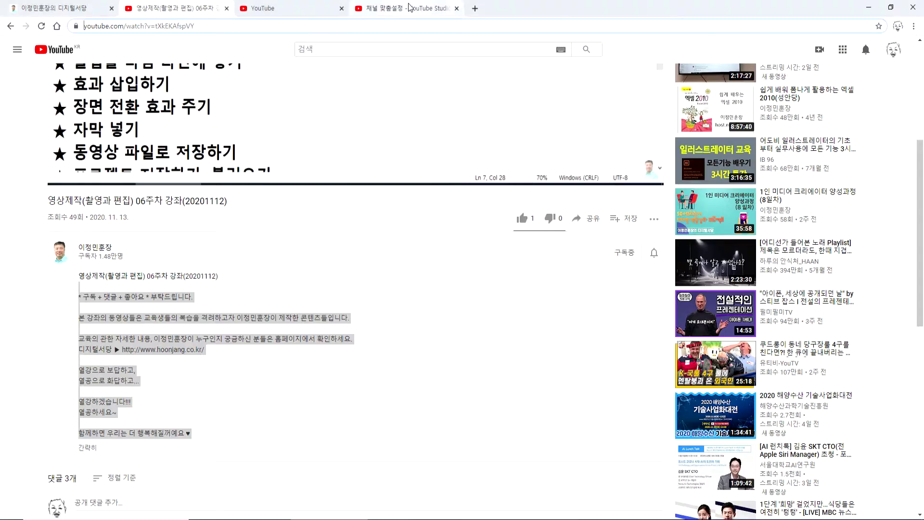
click(409, 8)
click(404, 383)
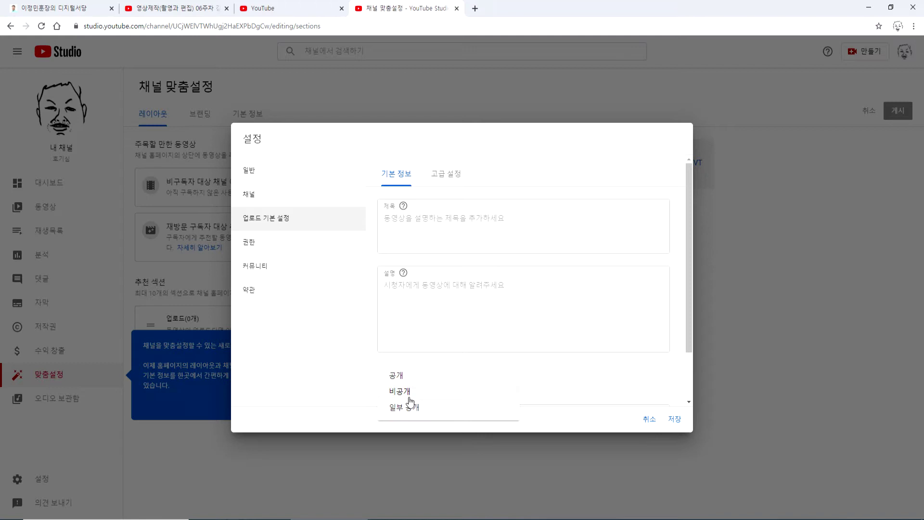
- Try 비공개, then keep 공개 as the default upload visibility
click(410, 397)
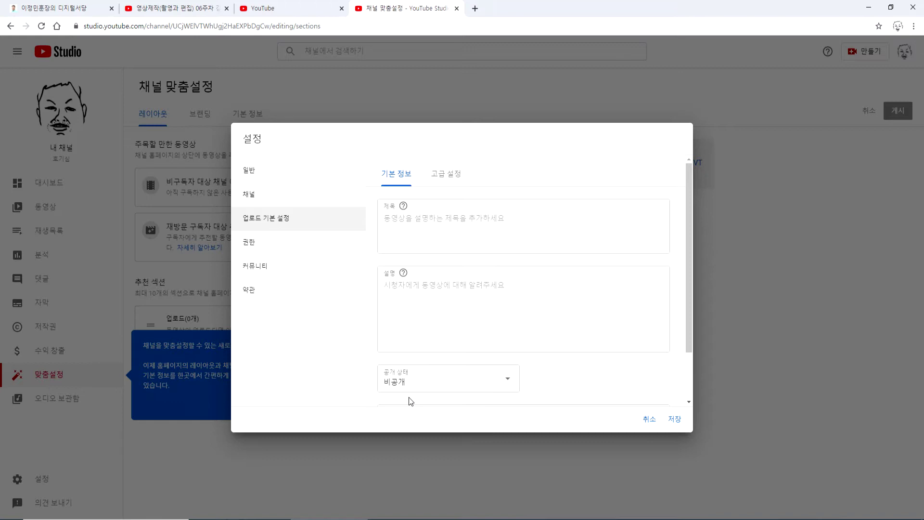
click(407, 379)
click(402, 380)
click(398, 383)
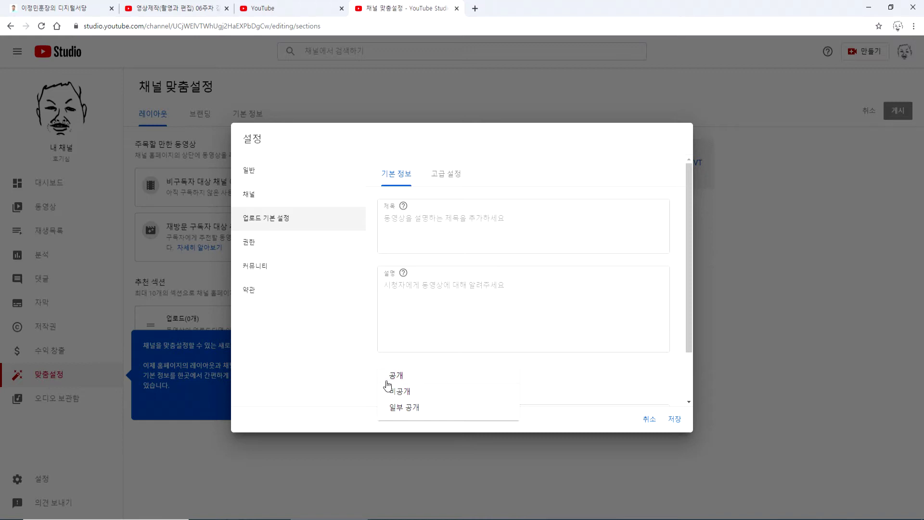
click(412, 375)
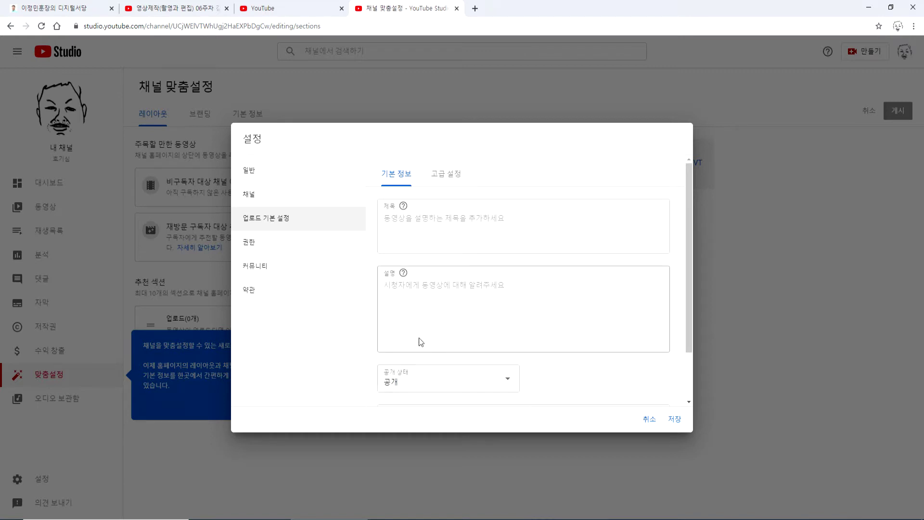
click(258, 244)
- Show the community 기본 설정 tab with the 새 동영상의 댓글 choices expanded
click(274, 266)
click(269, 290)
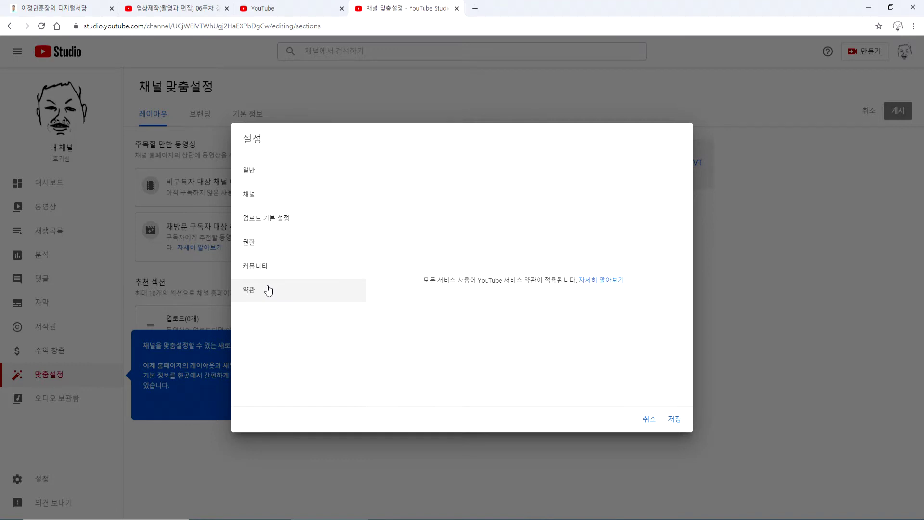
click(271, 267)
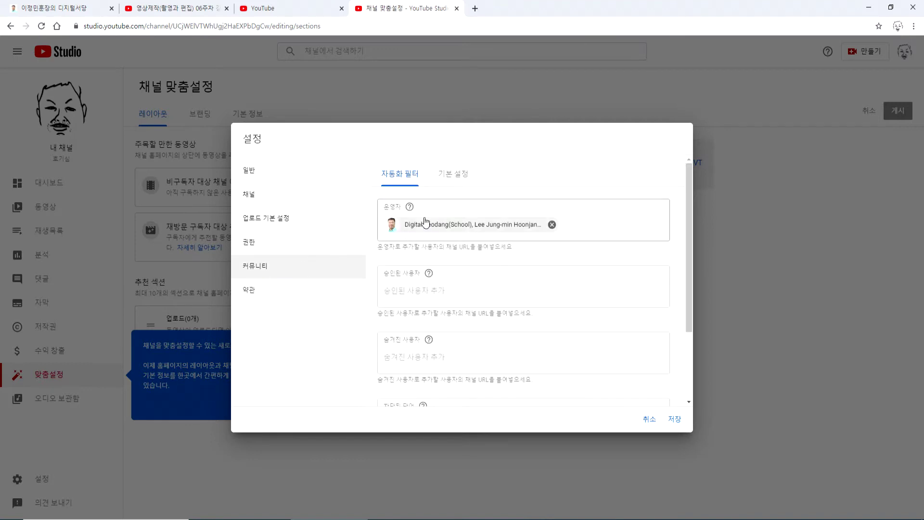
click(452, 174)
click(403, 174)
click(447, 178)
click(409, 238)
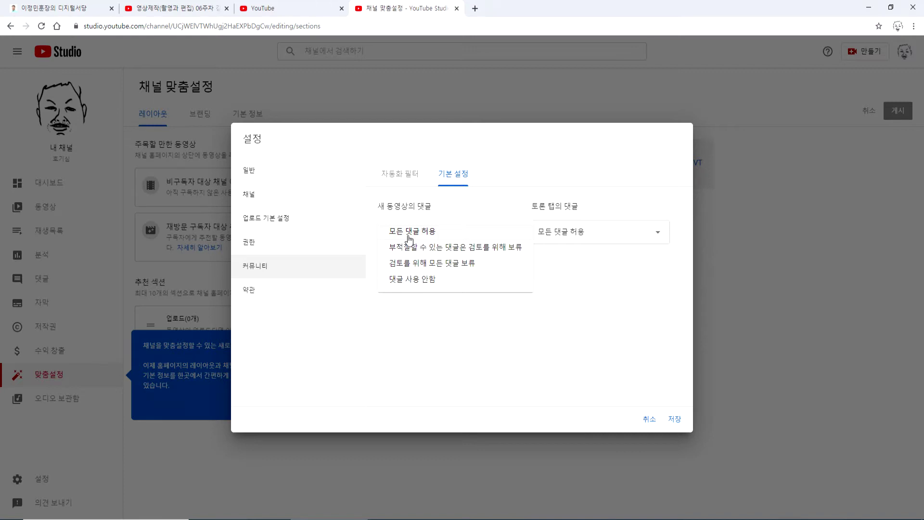
- Choose holding potentially inappropriate comments for review, then discard the changes via 취소
click(424, 247)
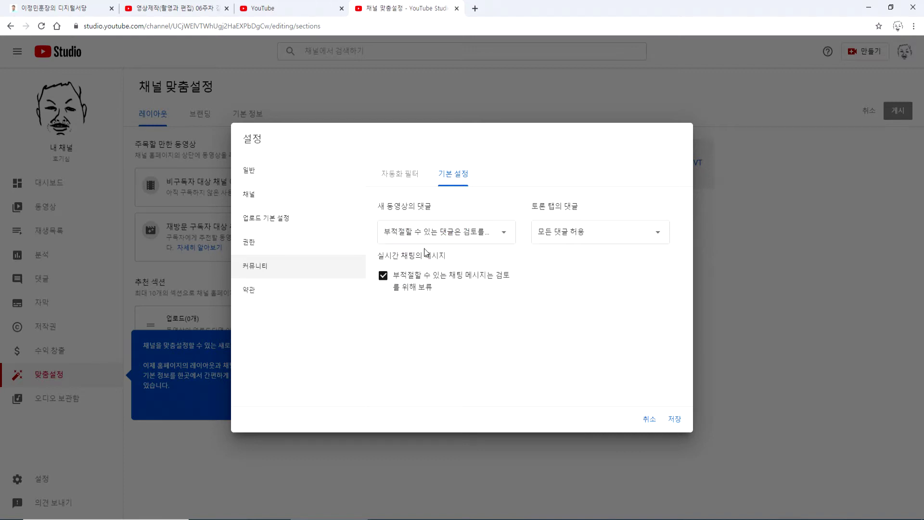
click(426, 247)
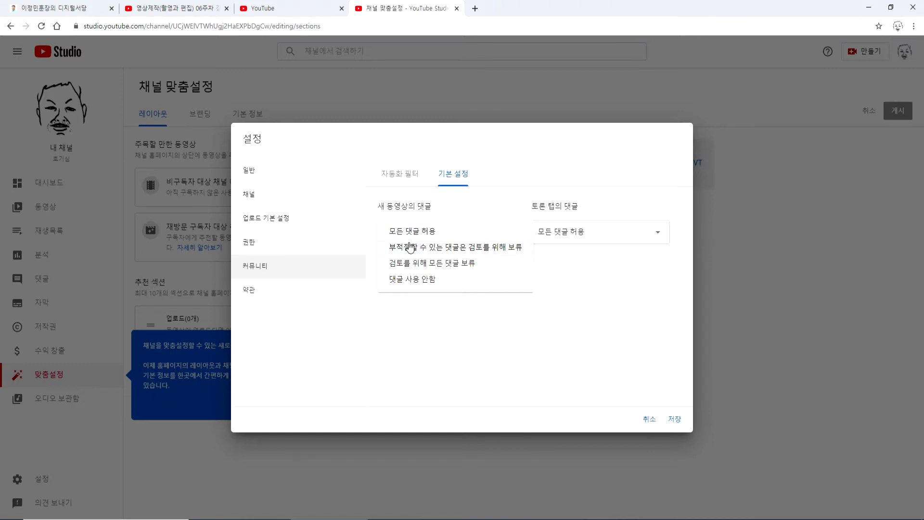
click(411, 247)
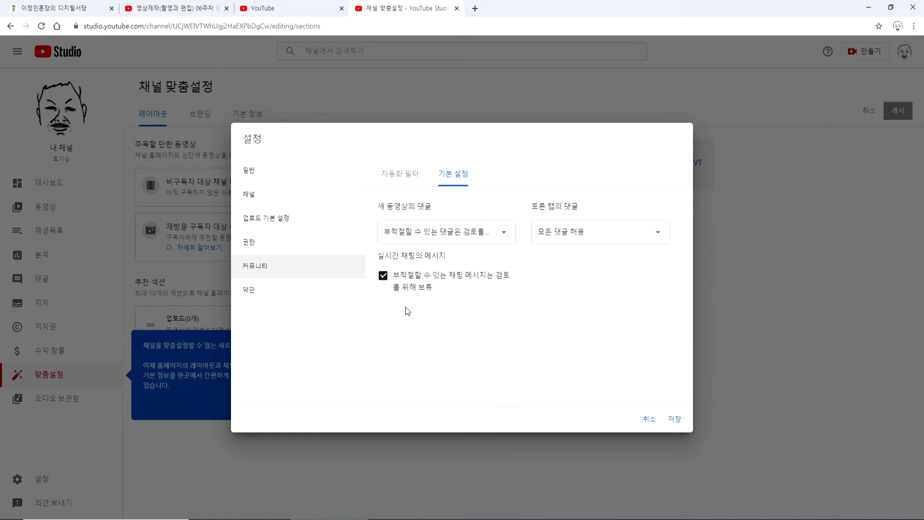
click(407, 236)
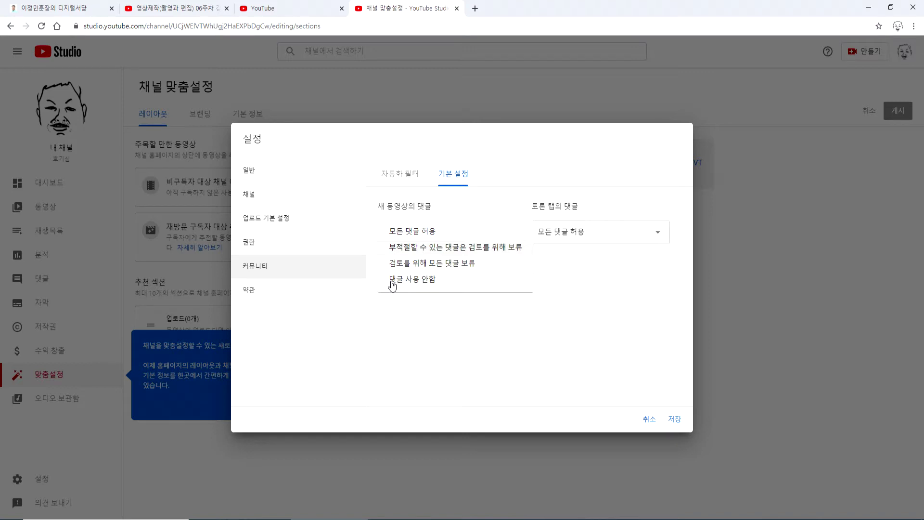
click(262, 181)
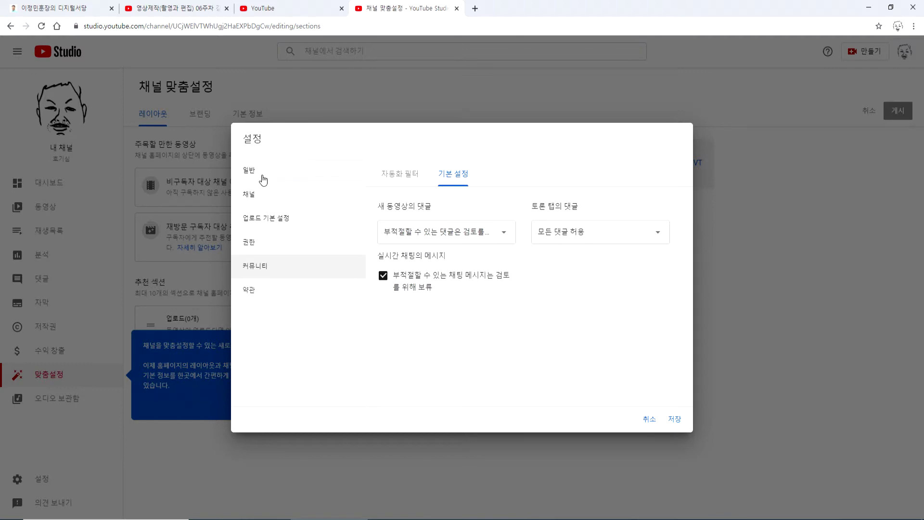
click(649, 418)
click(513, 89)
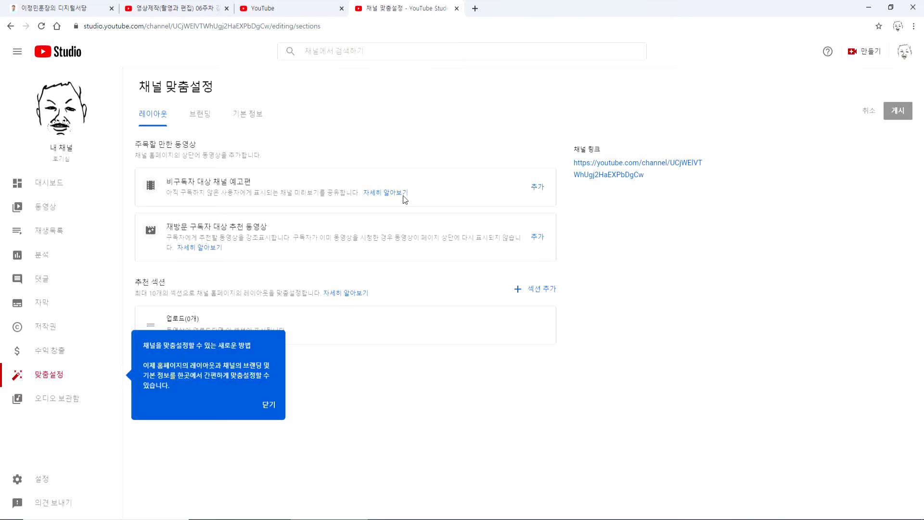
- Pick 대한민국 as the 거주 국가 in 설정 > 채널 and save it
click(48, 484)
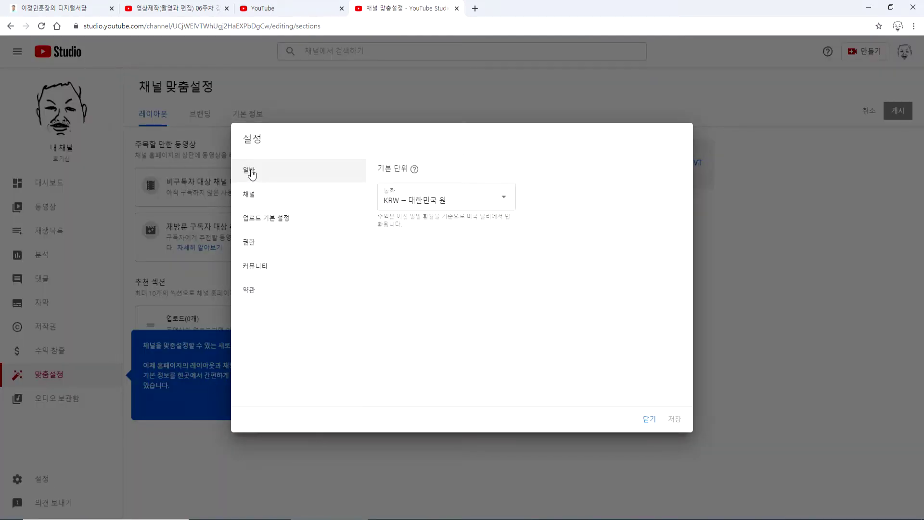
click(269, 193)
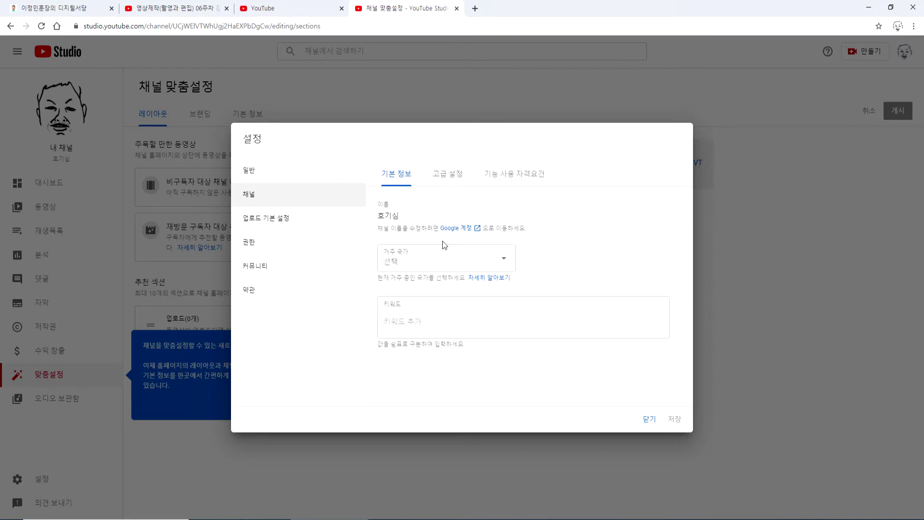
click(433, 266)
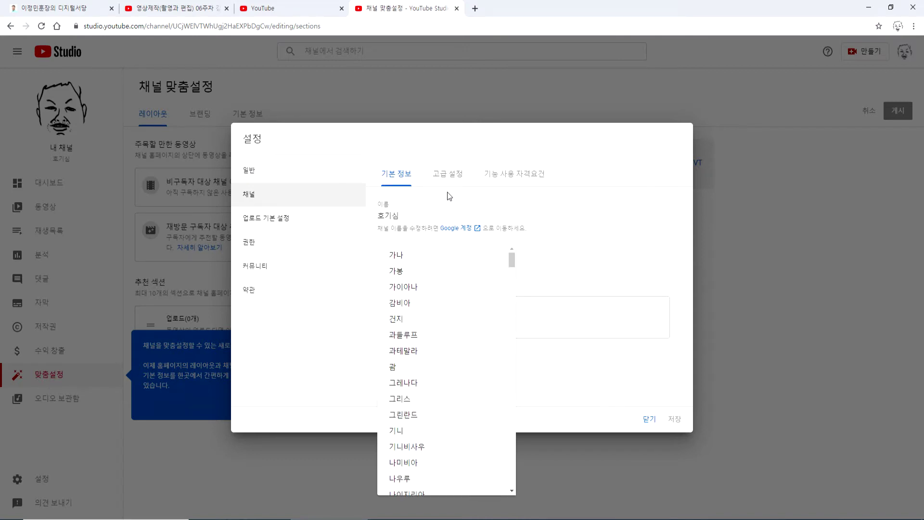
scroll(435, 351, down, 8)
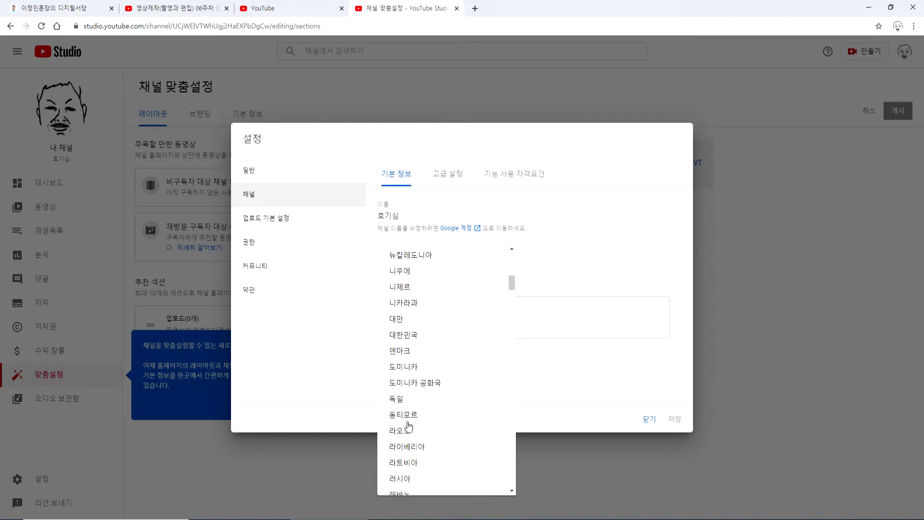
click(410, 336)
click(674, 420)
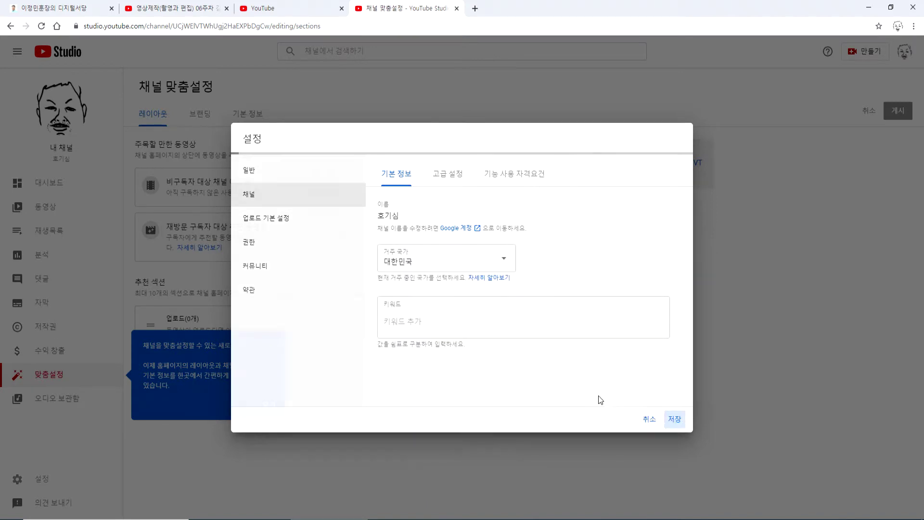
click(47, 480)
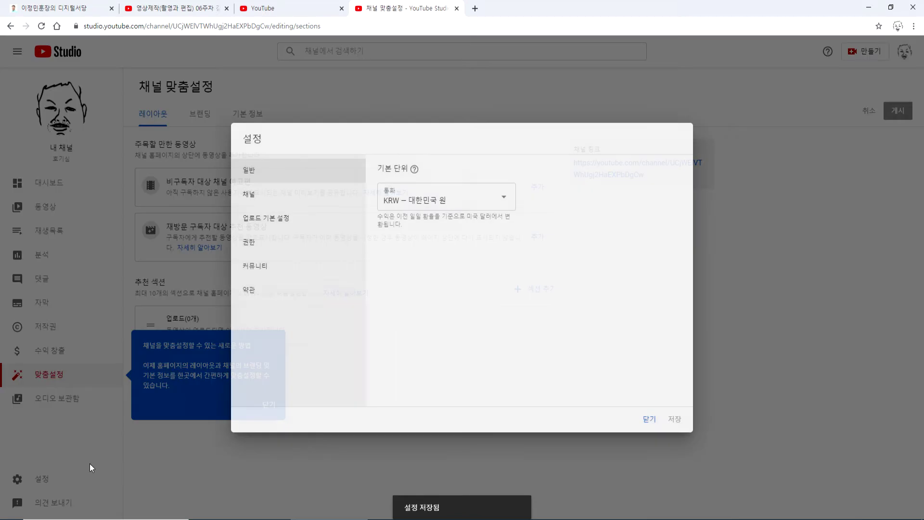
click(263, 197)
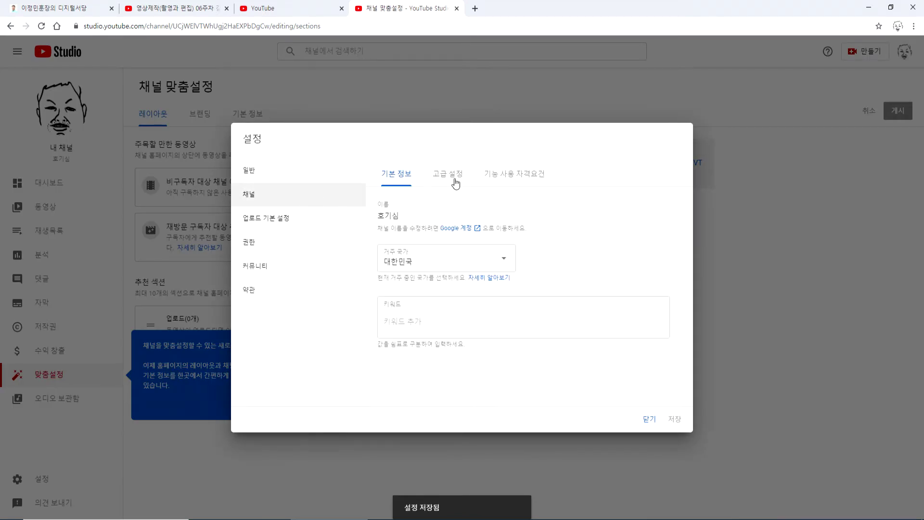
- Mark the channel 'No, not made for kids', review both feature eligibility cards, and save
click(412, 327)
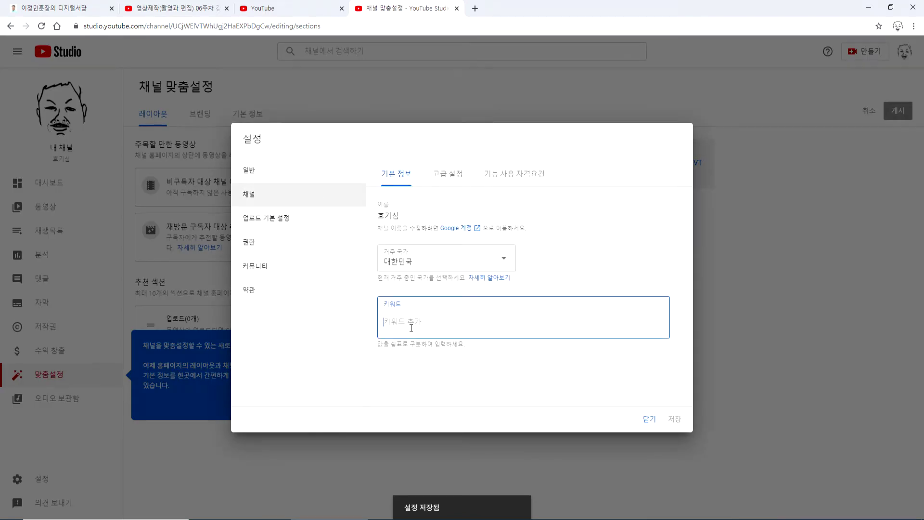
click(450, 183)
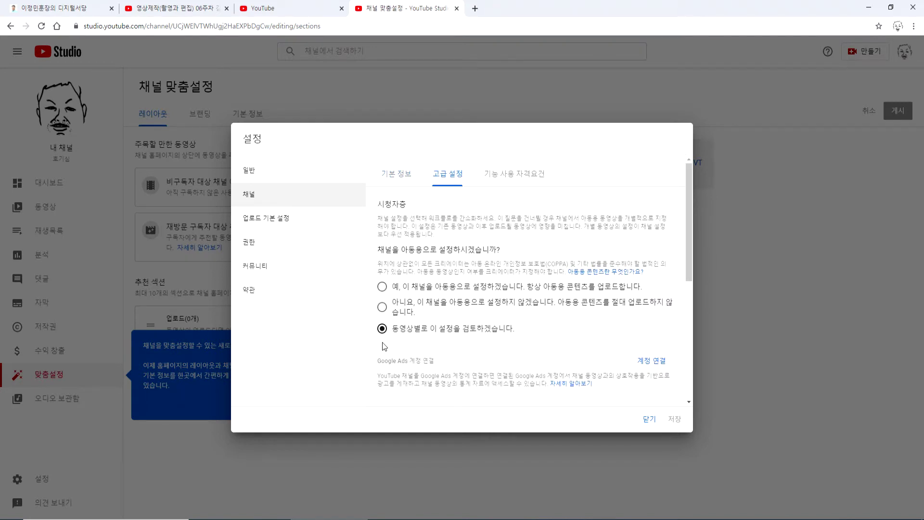
click(382, 307)
click(491, 187)
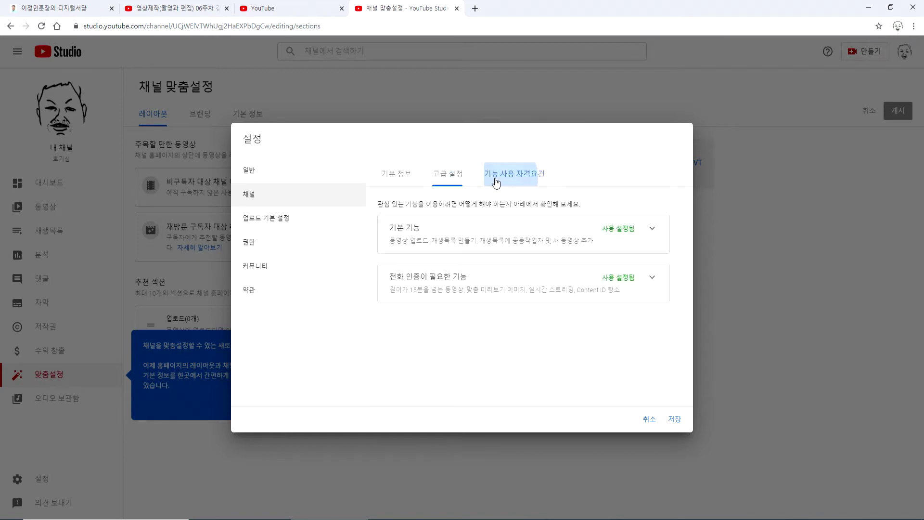
click(652, 228)
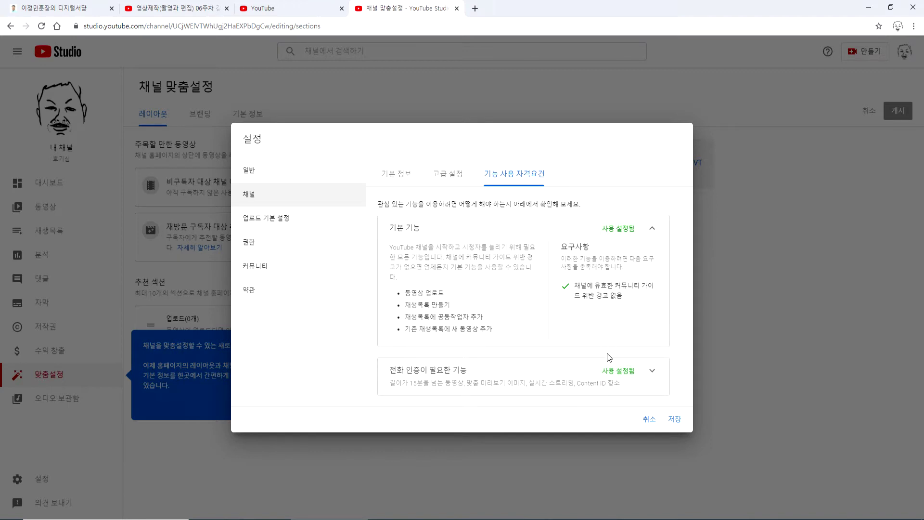
click(647, 375)
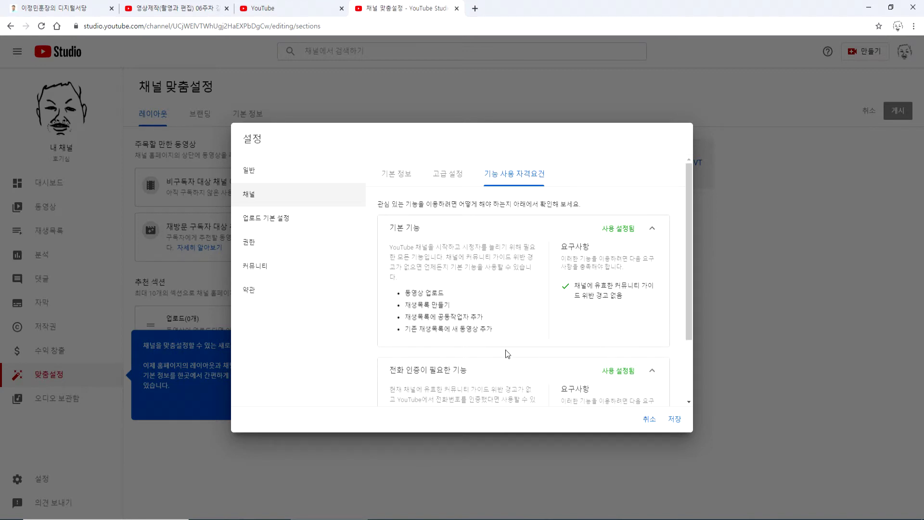
scroll(505, 349, down, 2)
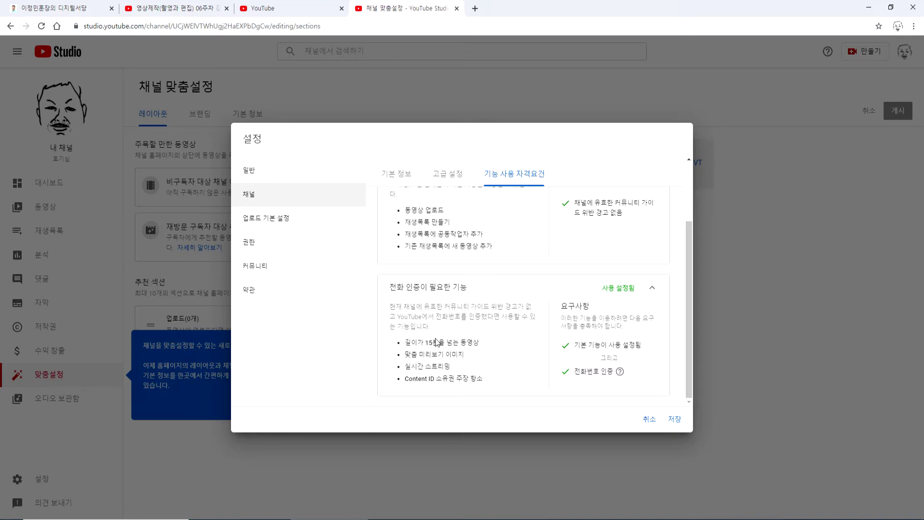
click(675, 419)
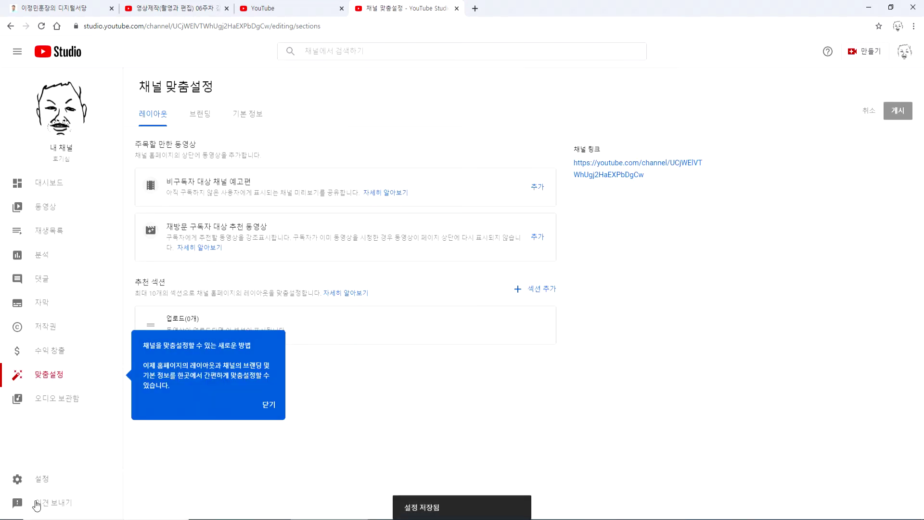
click(42, 480)
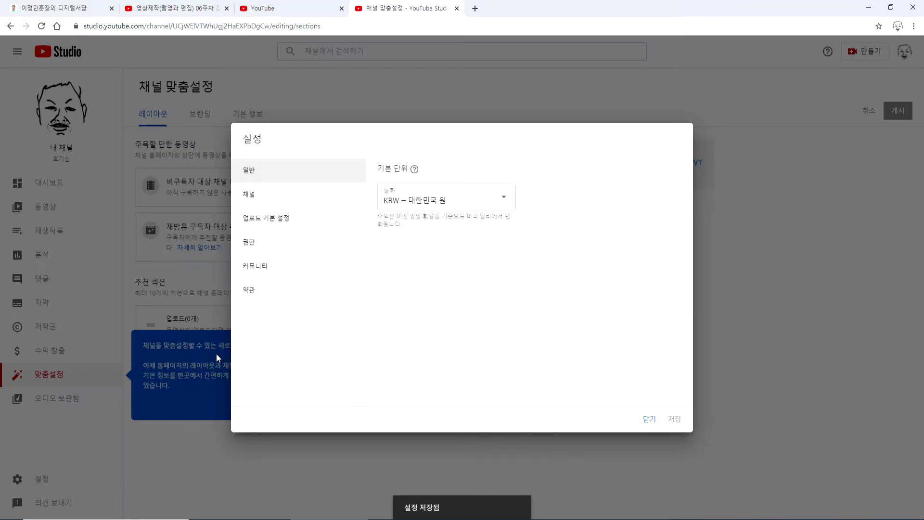
click(263, 292)
click(258, 270)
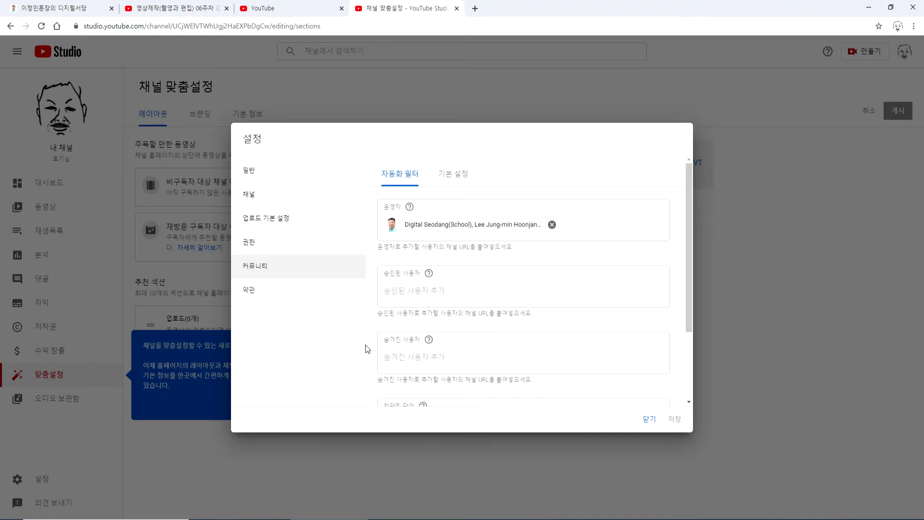
scroll(373, 348, down, 2)
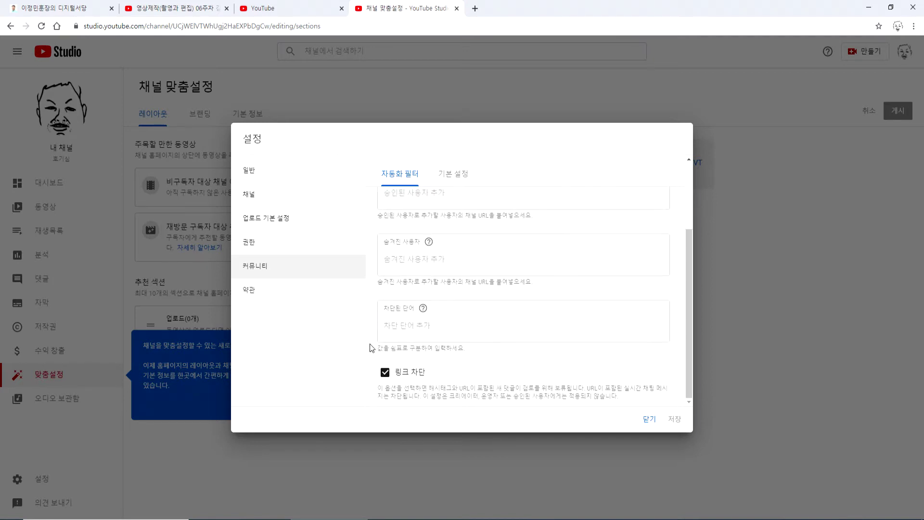
scroll(373, 344, up, 2)
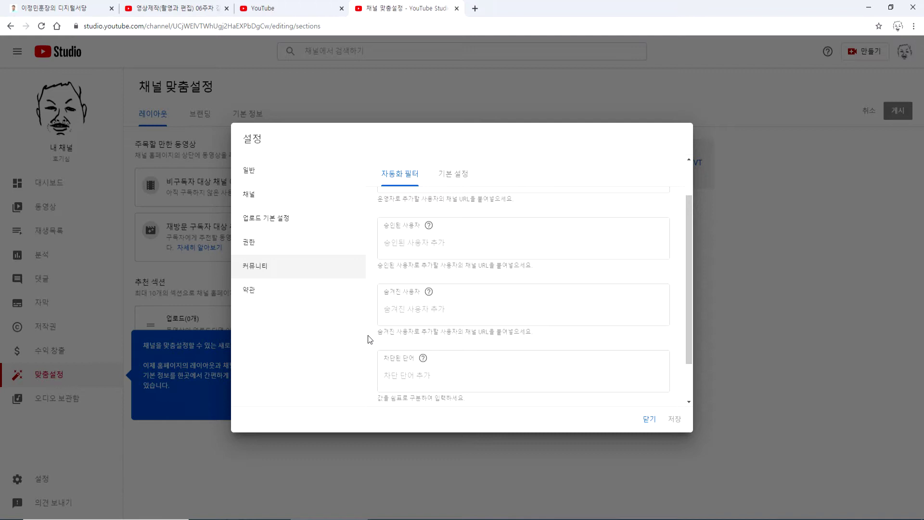
click(402, 375)
scroll(375, 370, down, 1)
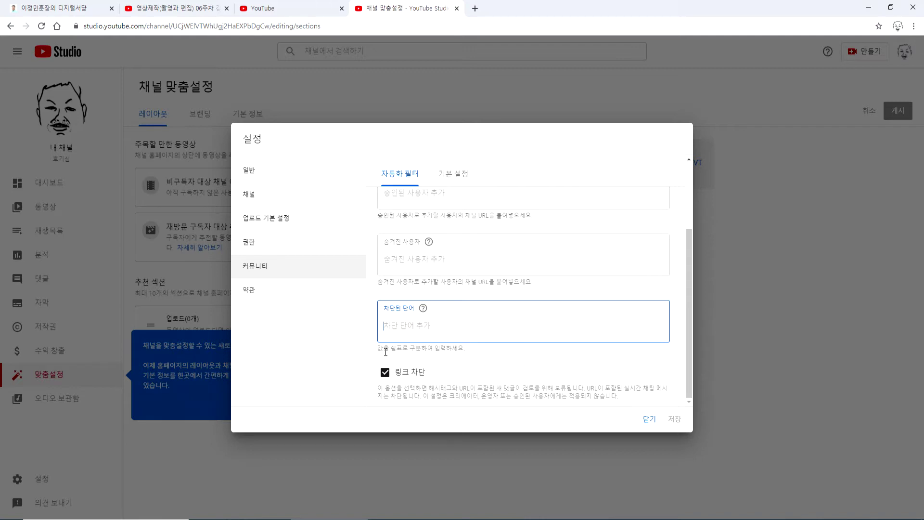
scroll(386, 352, up, 3)
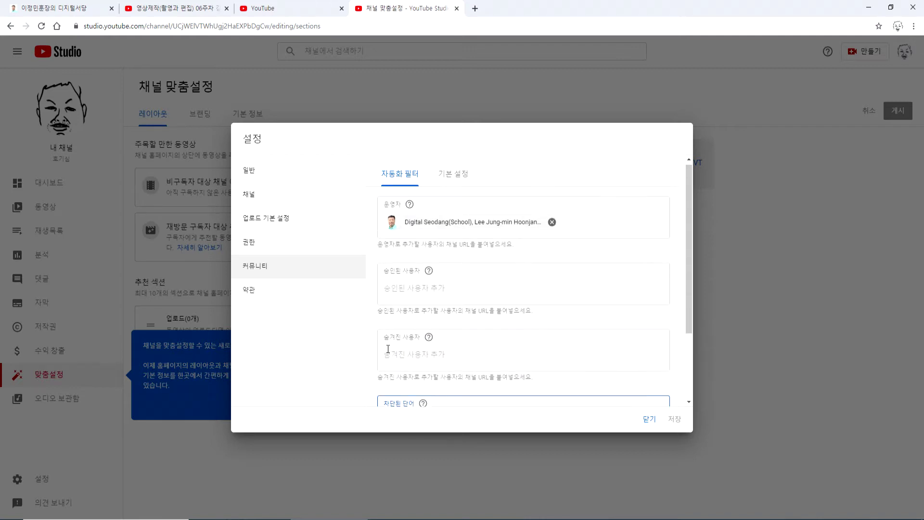
click(453, 174)
click(410, 175)
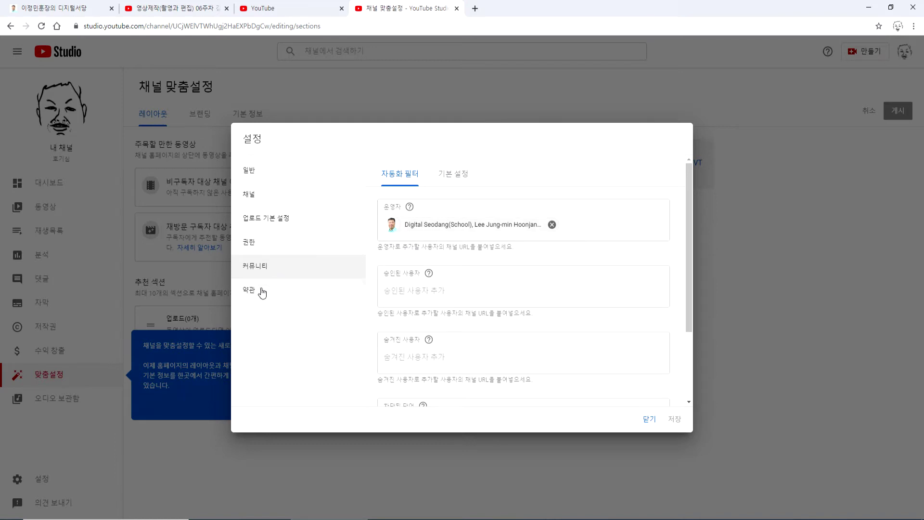
click(647, 421)
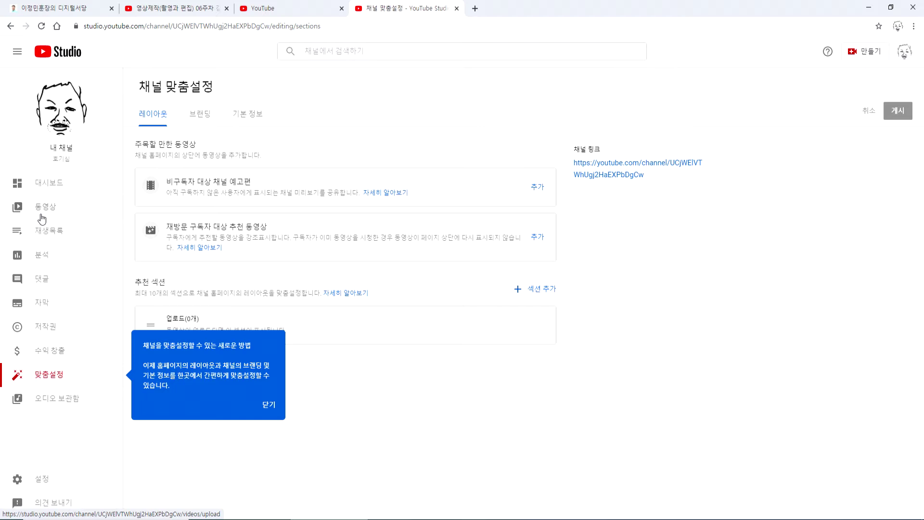
- Sign out of the current Google account and sign back in with the other account's password
click(903, 57)
click(814, 167)
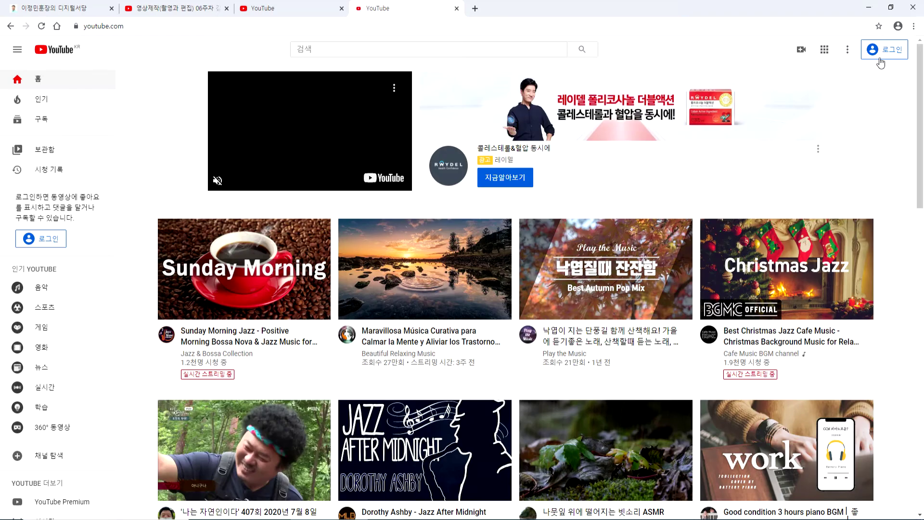
click(880, 50)
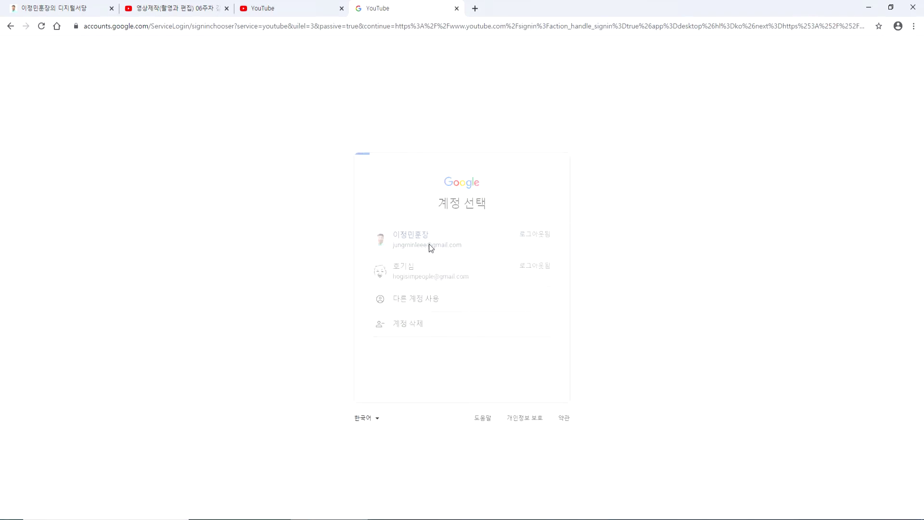
text(••)
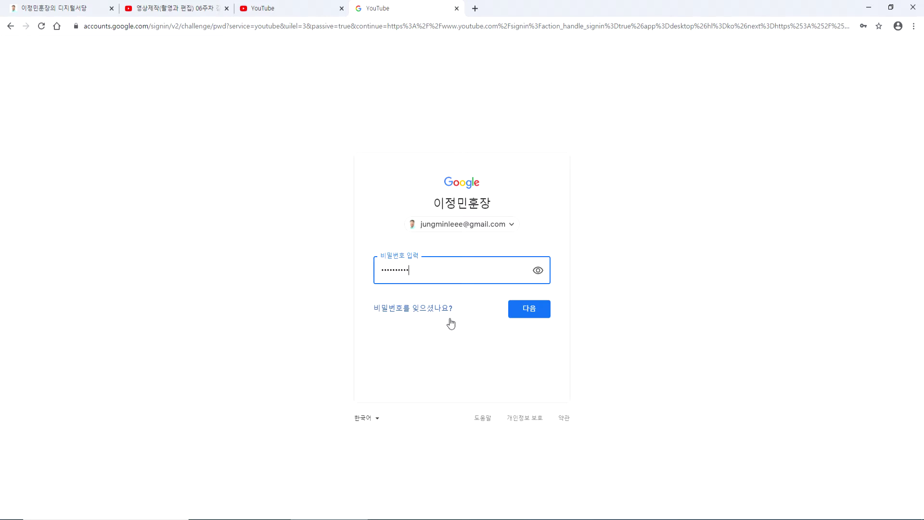
key(Return)
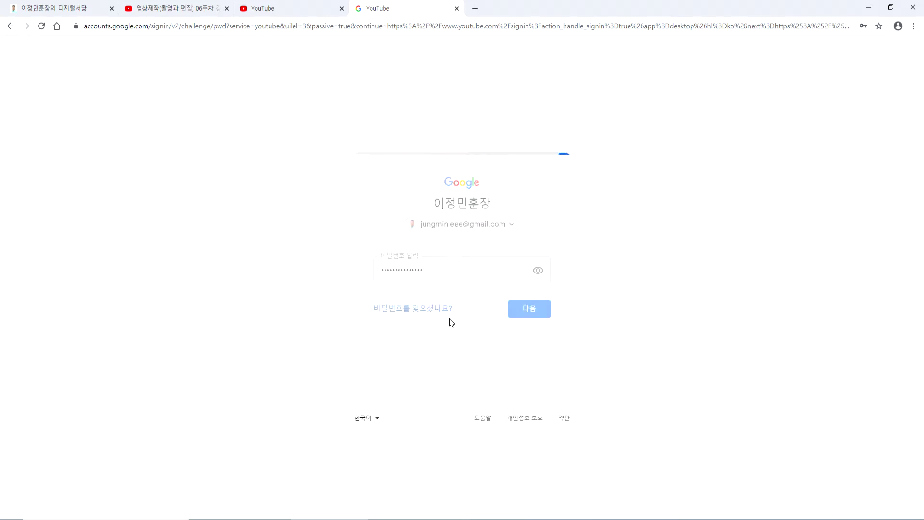
- Close the older YouTube home tab and the video tab
click(293, 9)
click(341, 8)
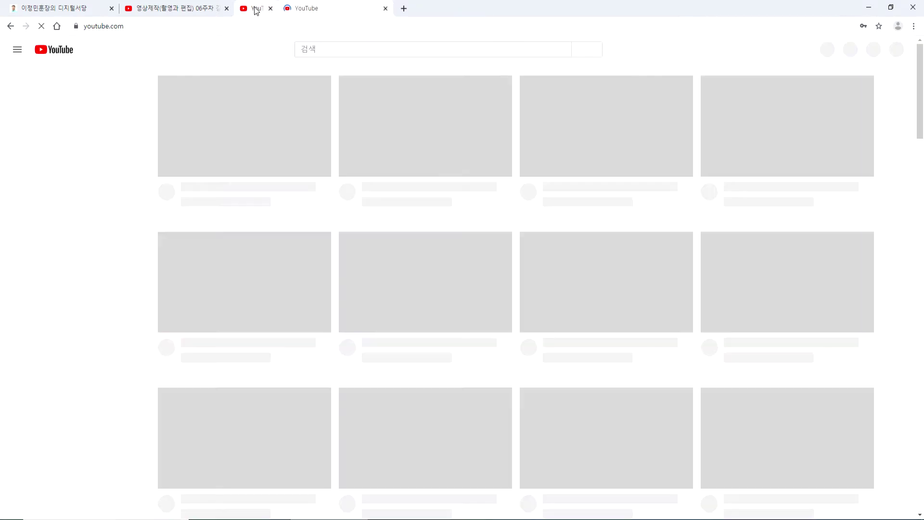
click(211, 9)
click(227, 9)
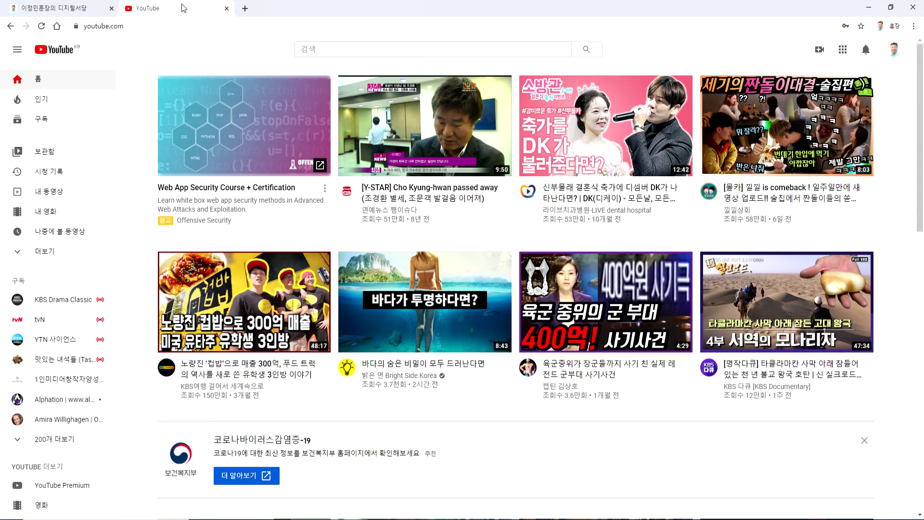
- Go to the signed-in user's channel and open its customization page
click(888, 51)
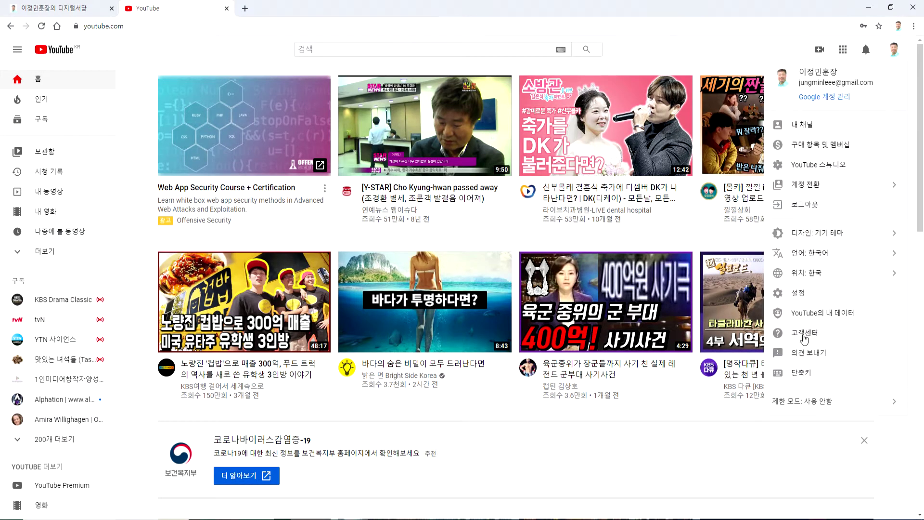
click(801, 125)
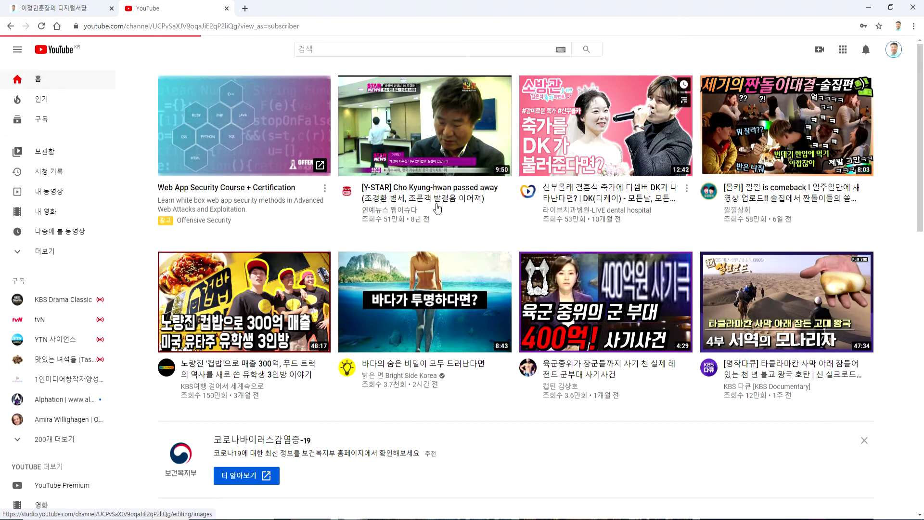
click(737, 229)
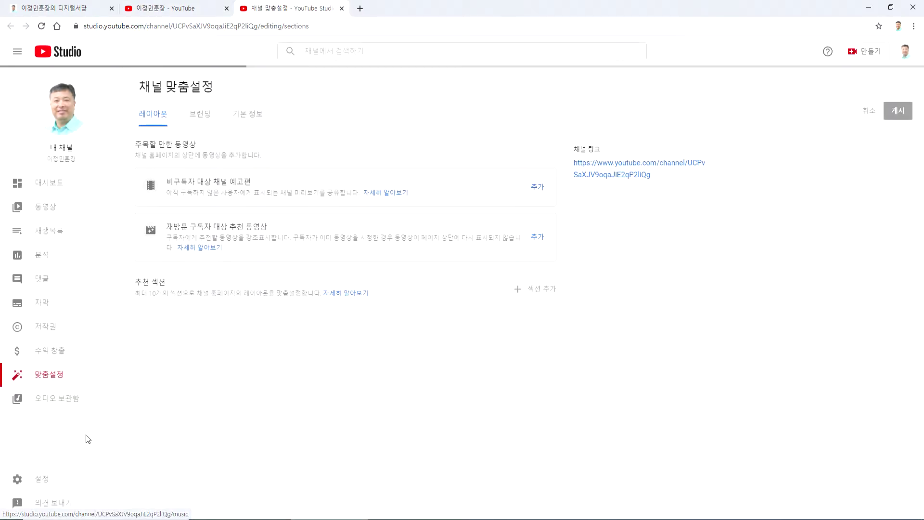
- In channel settings, review Basic info, Advanced settings and Feature eligibility, then view Upload defaults
click(39, 479)
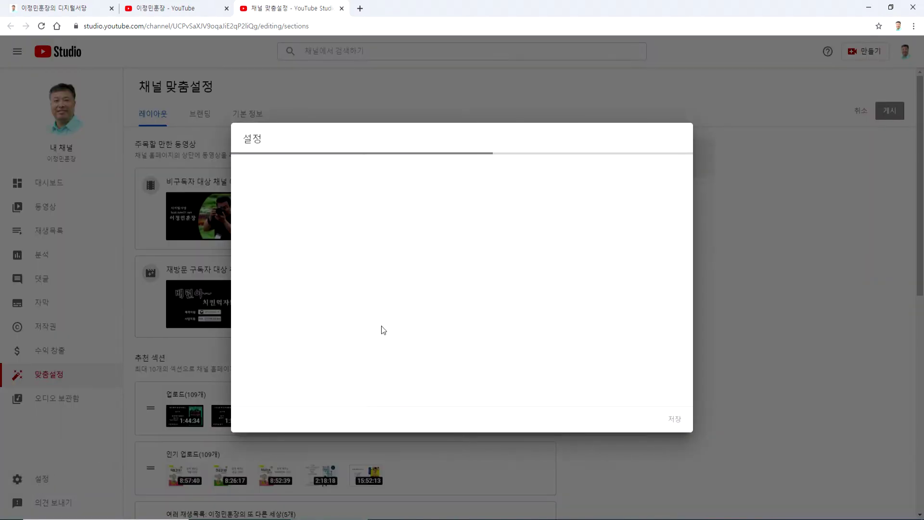
click(262, 201)
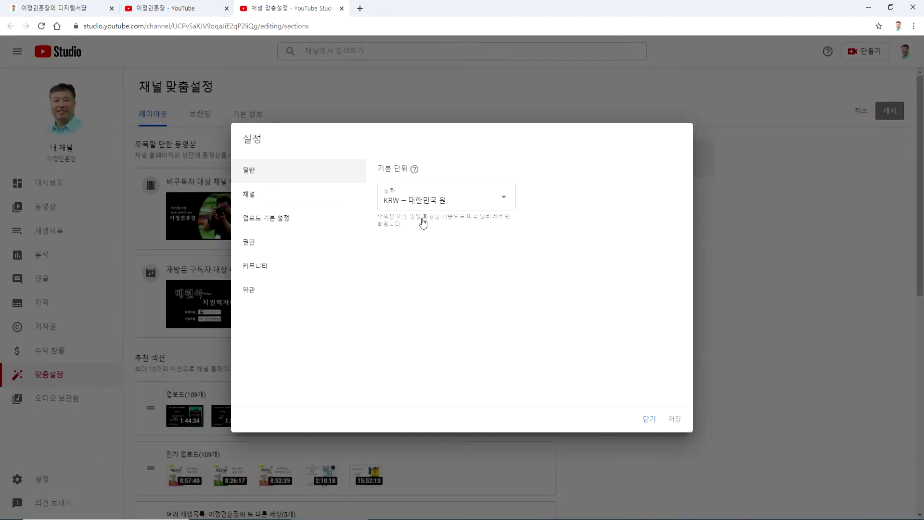
scroll(651, 323, down, 10)
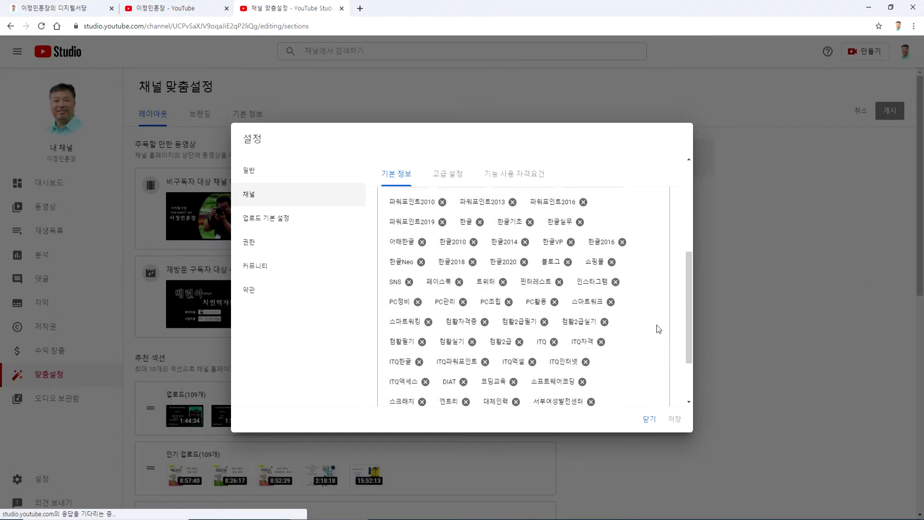
scroll(647, 320, up, 10)
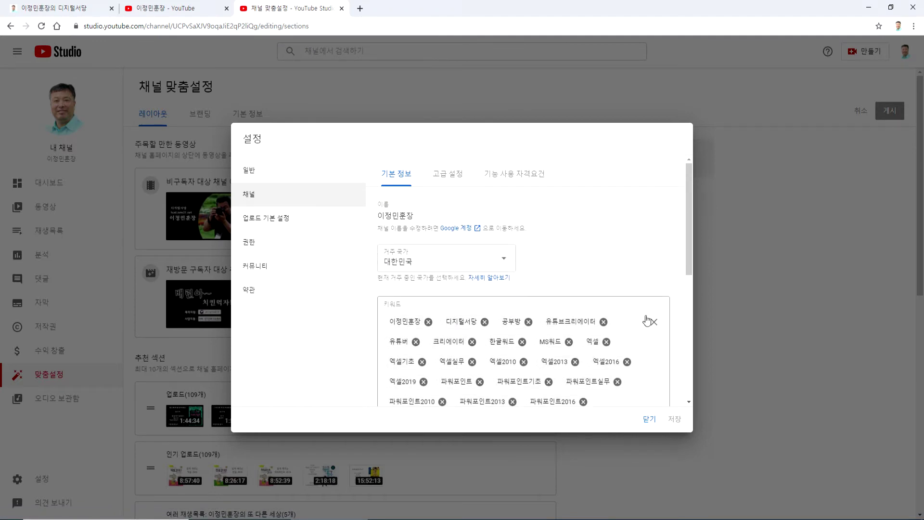
click(439, 175)
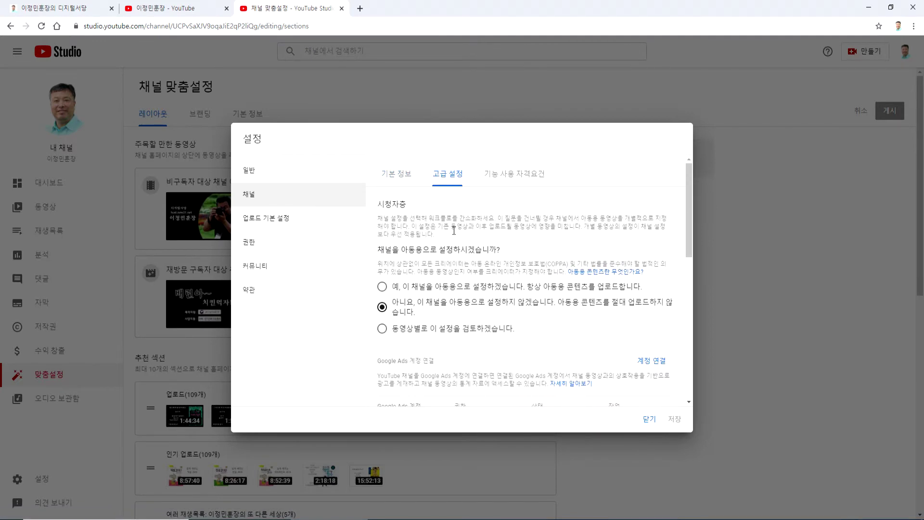
click(528, 176)
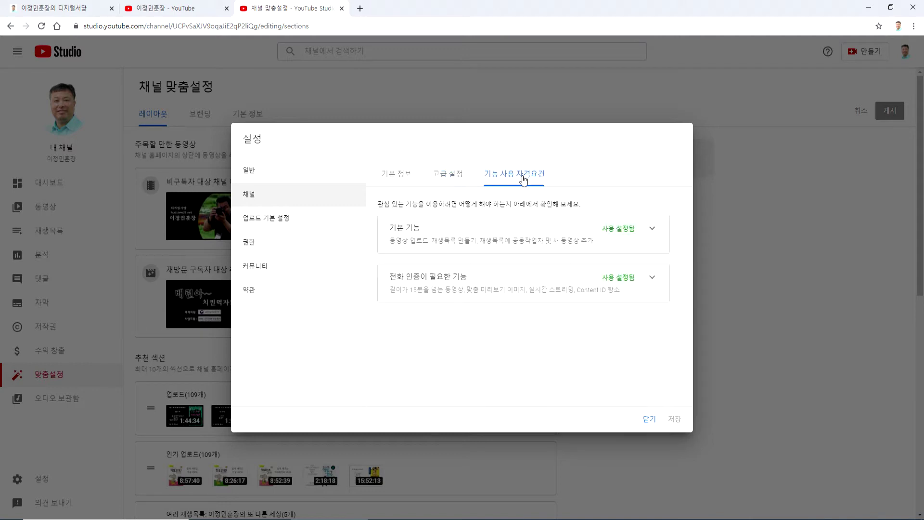
click(268, 221)
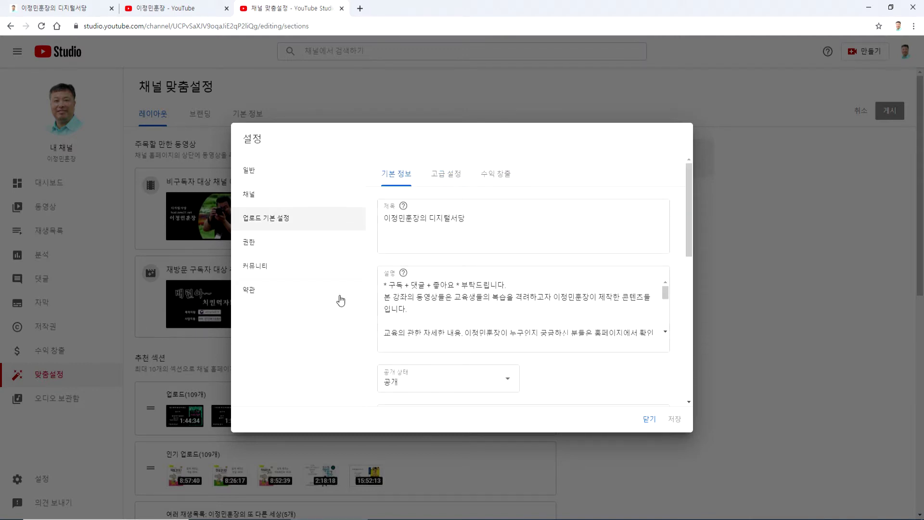
- Insert blank lines at the top of the default 설명, then view the 고급 설정 upload defaults
click(383, 299)
key(Return)
key(Up)
key(Up)
key(Return)
key(Return)
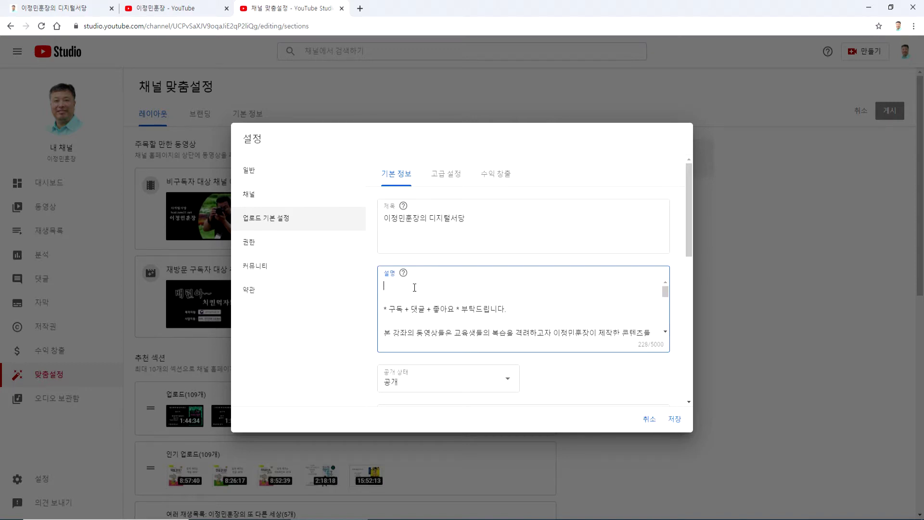
scroll(386, 303, down, 5)
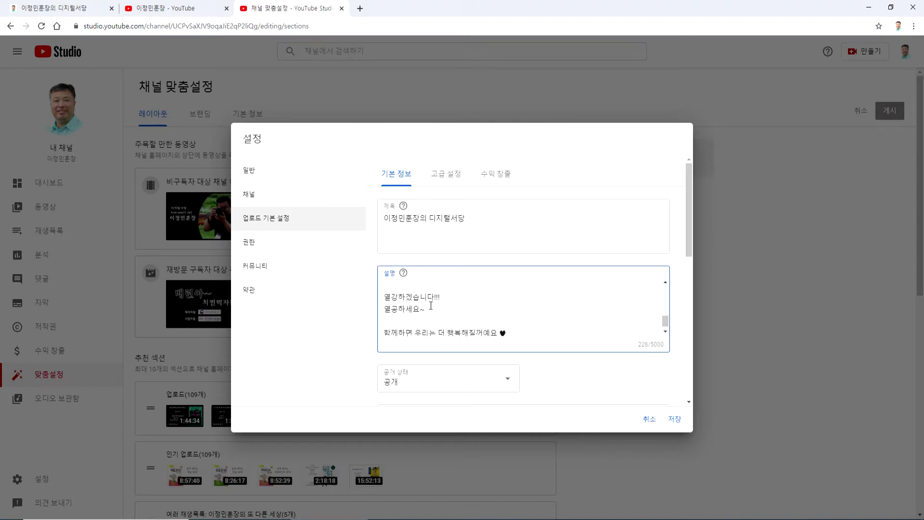
scroll(431, 305, up, 3)
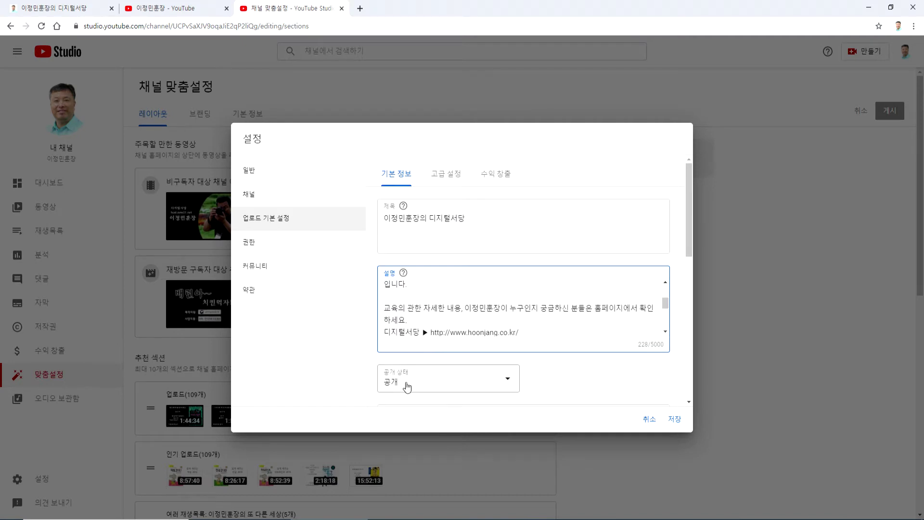
click(447, 175)
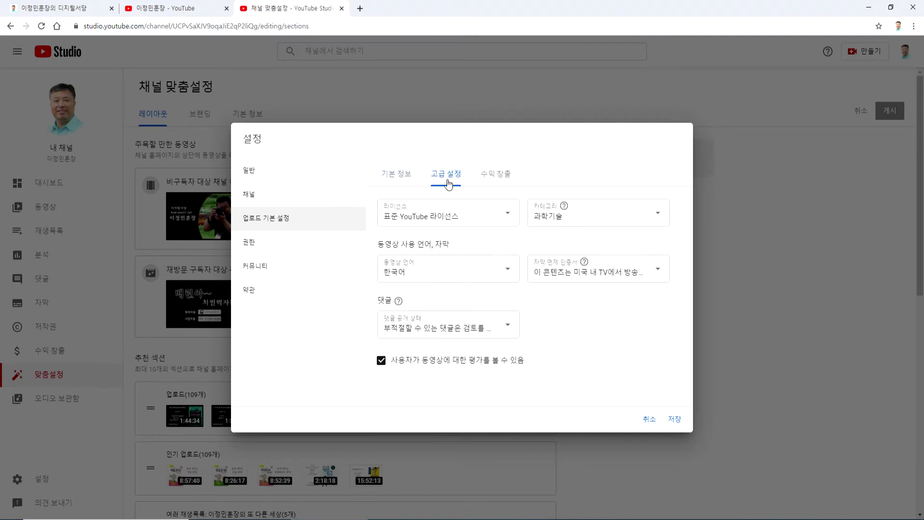
- In 수익 창출 defaults, turn off overlay, sponsor card, skippable, non-skippable ads and mid-roll
click(498, 175)
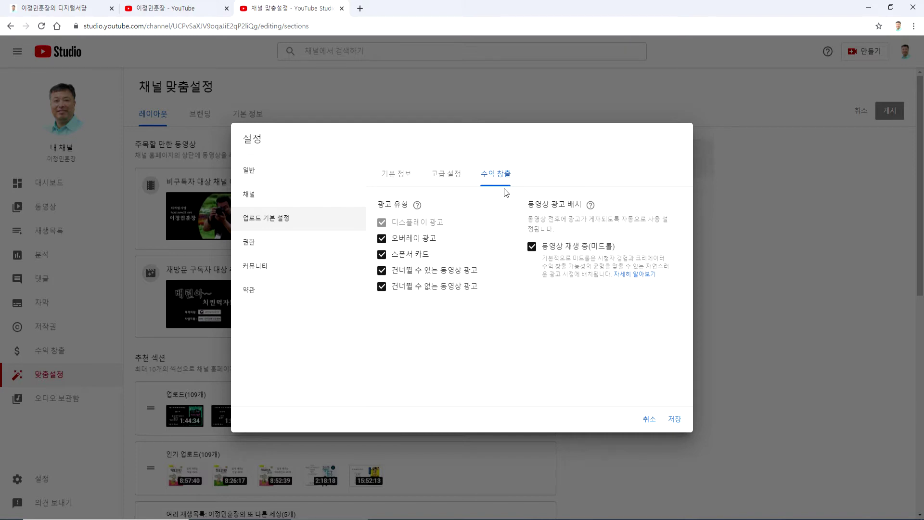
click(382, 240)
click(382, 240)
click(382, 238)
click(382, 254)
click(381, 270)
click(382, 286)
click(532, 246)
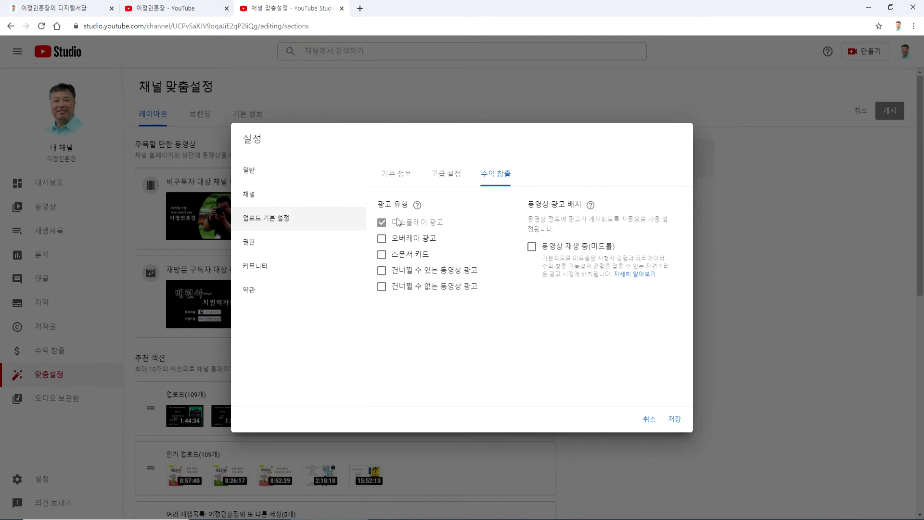
- Re-enable overlay, sponsor card, skippable and non-skippable ads plus mid-roll placement
click(381, 238)
click(382, 254)
click(382, 271)
click(381, 286)
click(533, 248)
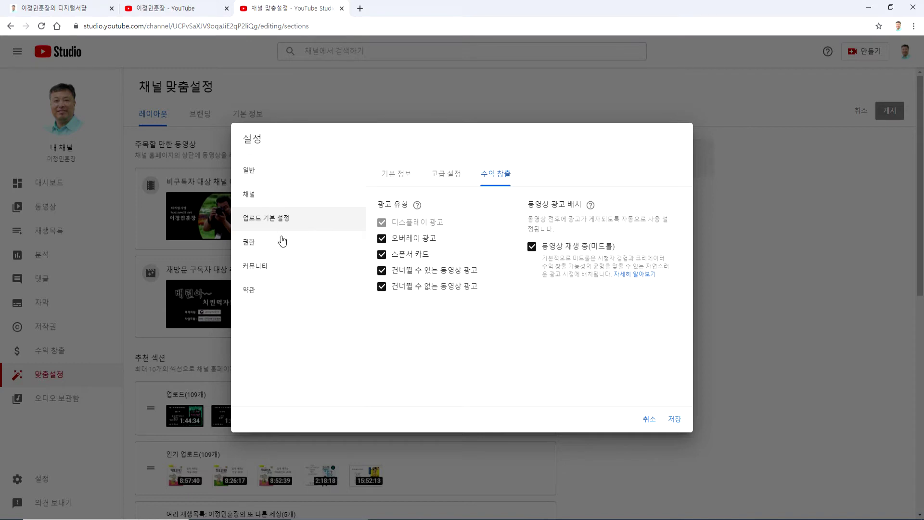
- Review the 권한 page and the 커뮤니티 moderation settings, including the blocked-words field
click(260, 244)
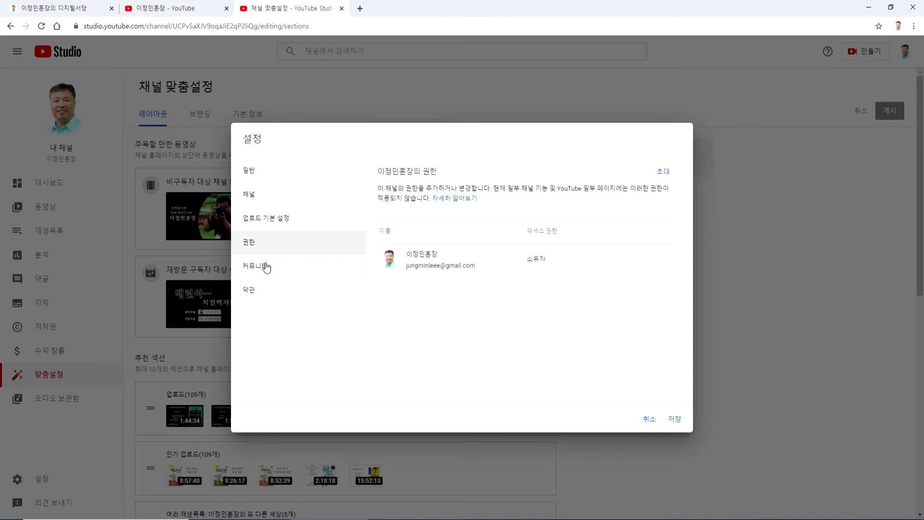
click(263, 265)
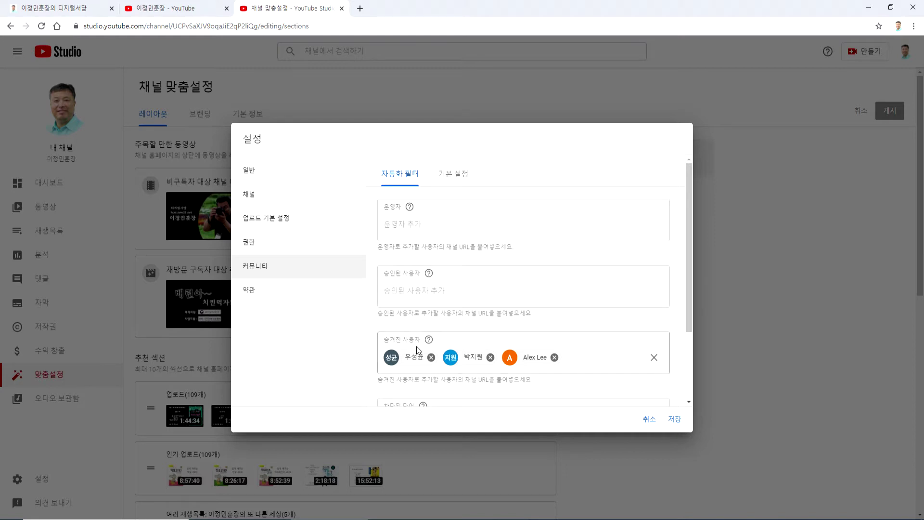
scroll(589, 355, down, 2)
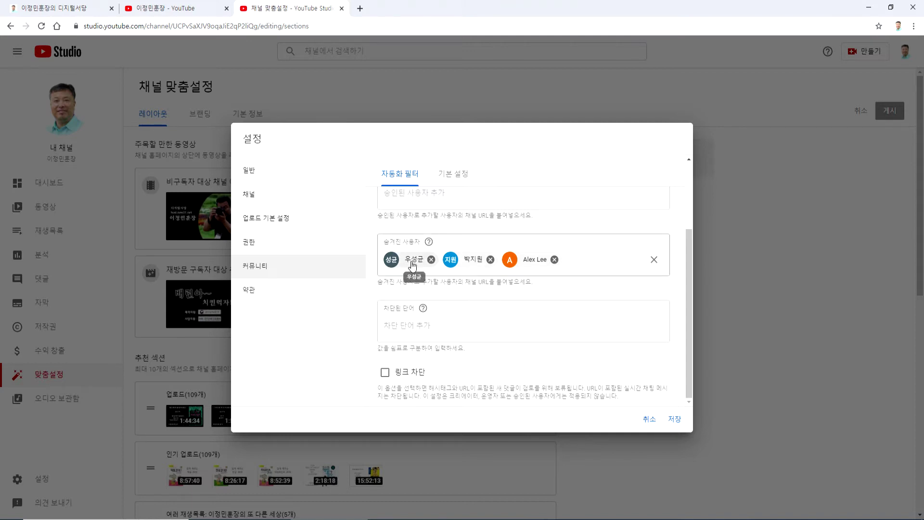
click(423, 324)
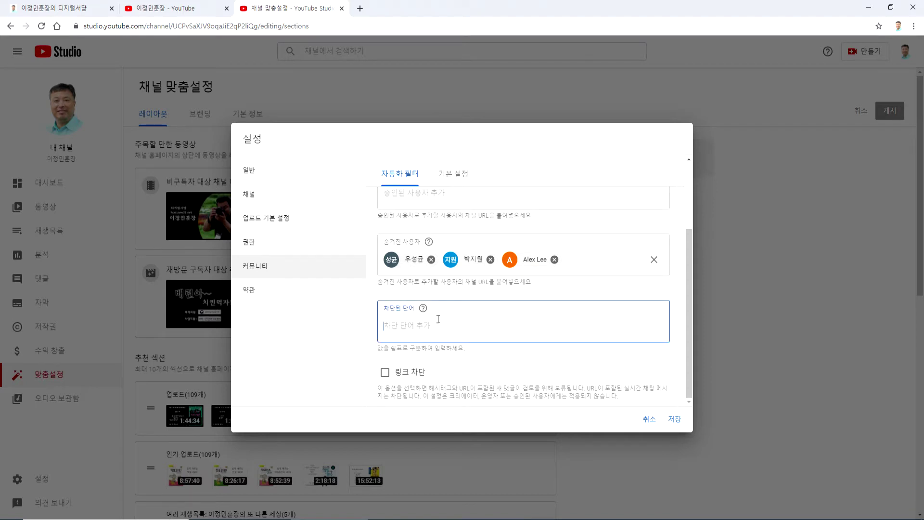
- Set 채널의 댓글 to hold potentially inappropriate comments for review, check 약관 and 일반, and save
click(453, 175)
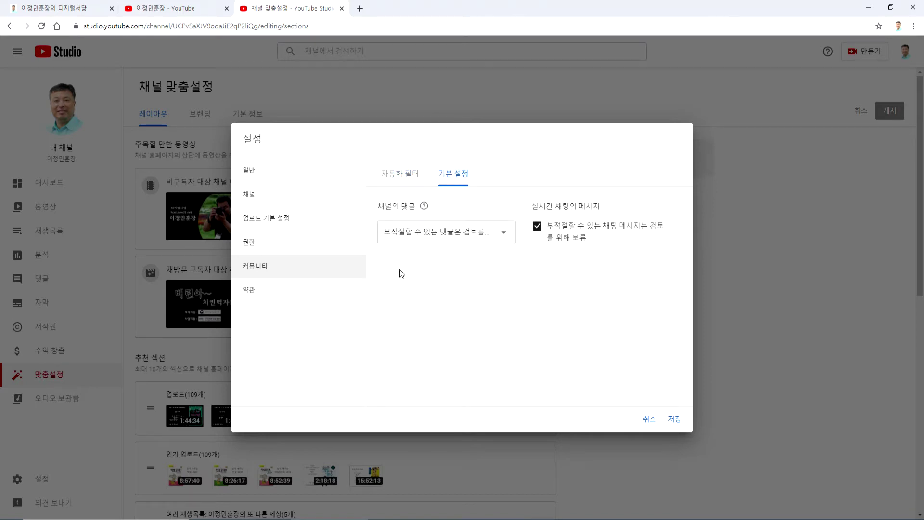
click(433, 232)
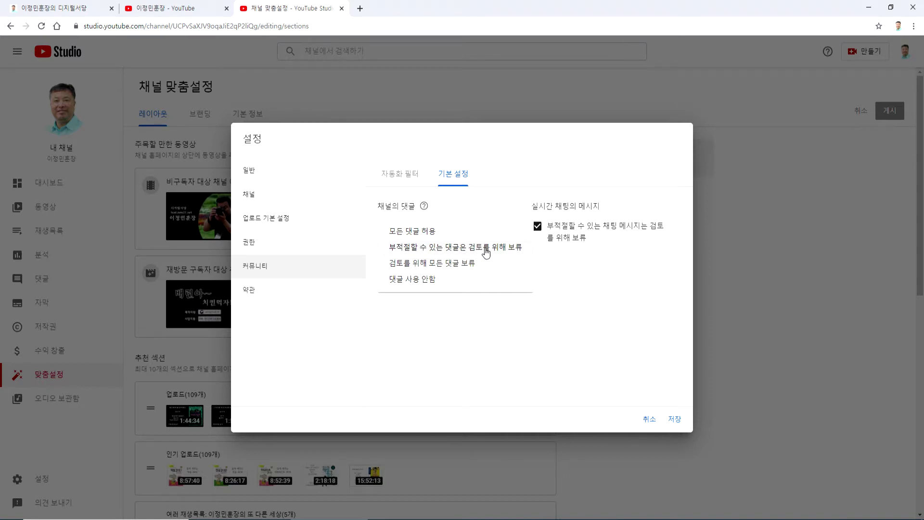
click(487, 249)
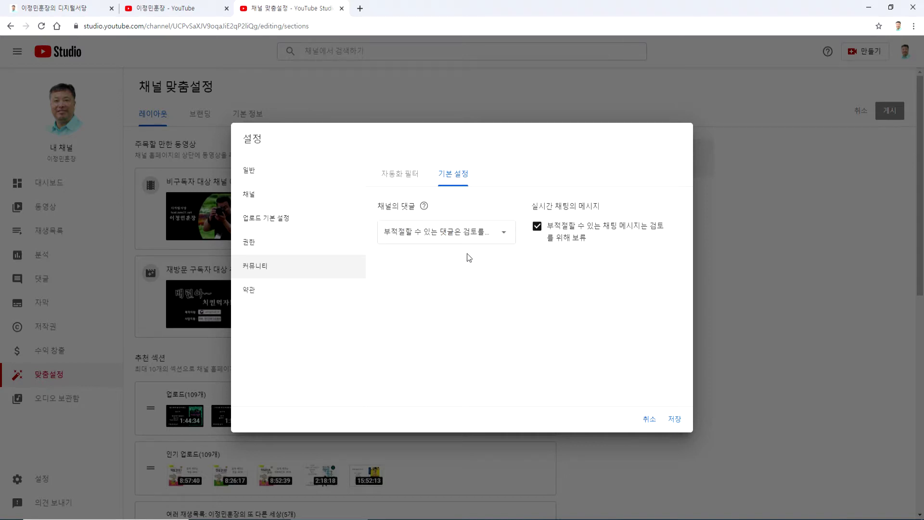
click(252, 291)
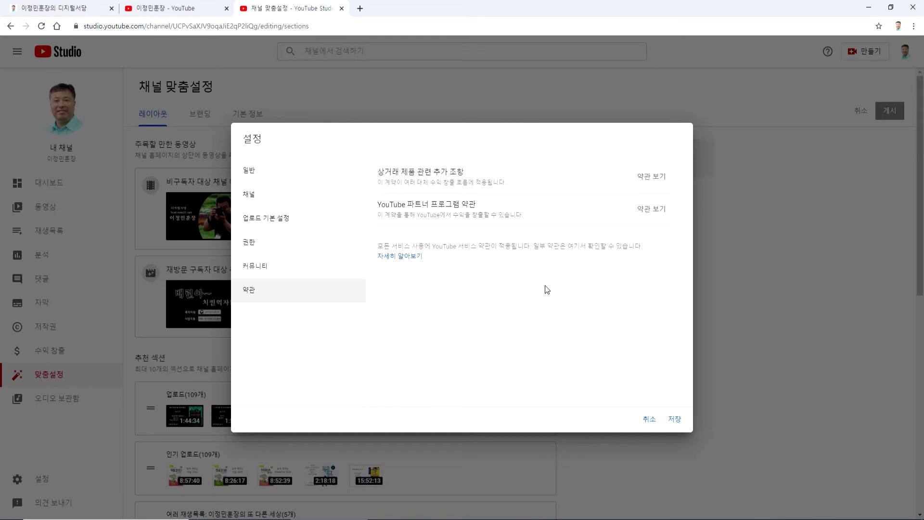
click(268, 175)
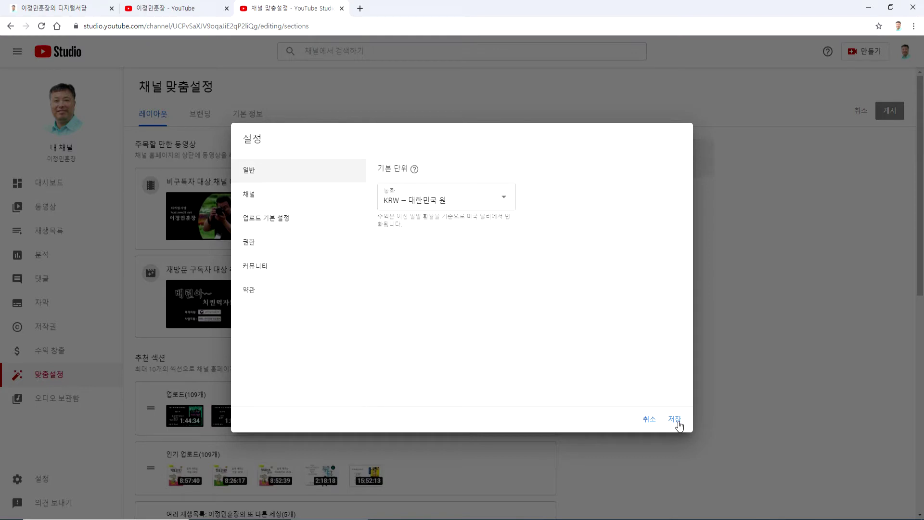
click(674, 419)
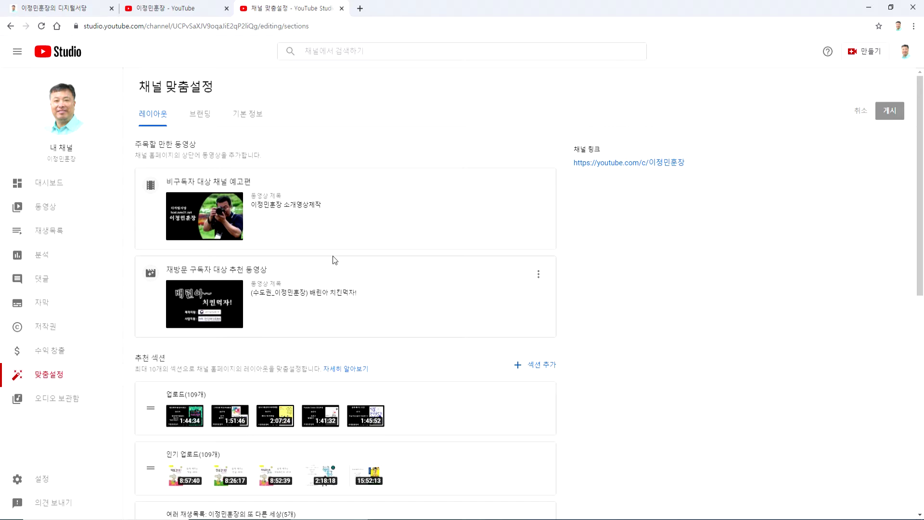
- Switch to the 2.txt notes in Notepad from the taskbar
click(503, 518)
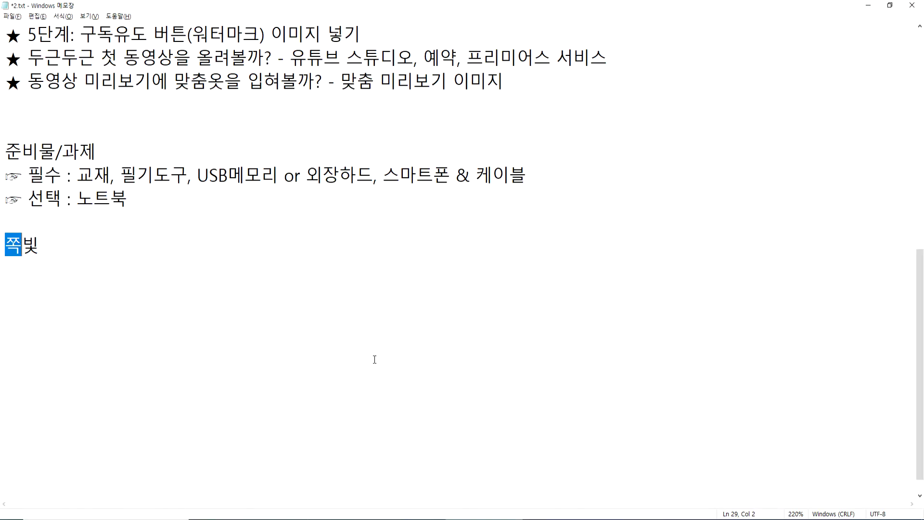
- Type '나는 개인적으로 음악이 좋아요~' under the heading, then begin '음악을 유튜브에 업로드' on the next line
scroll(245, 264, up, 6)
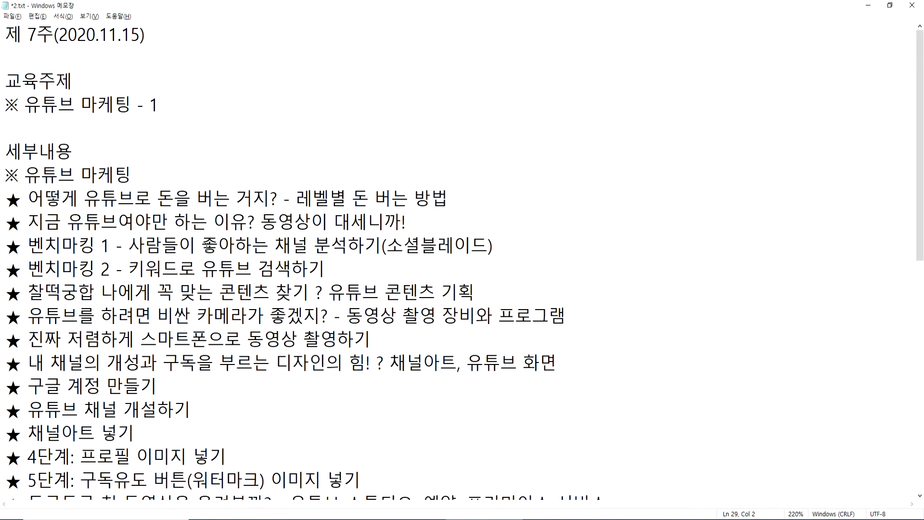
click(152, 138)
key(Return)
key(Return)
key(Return)
key(Return)
click(26, 159)
text(나는 개인)
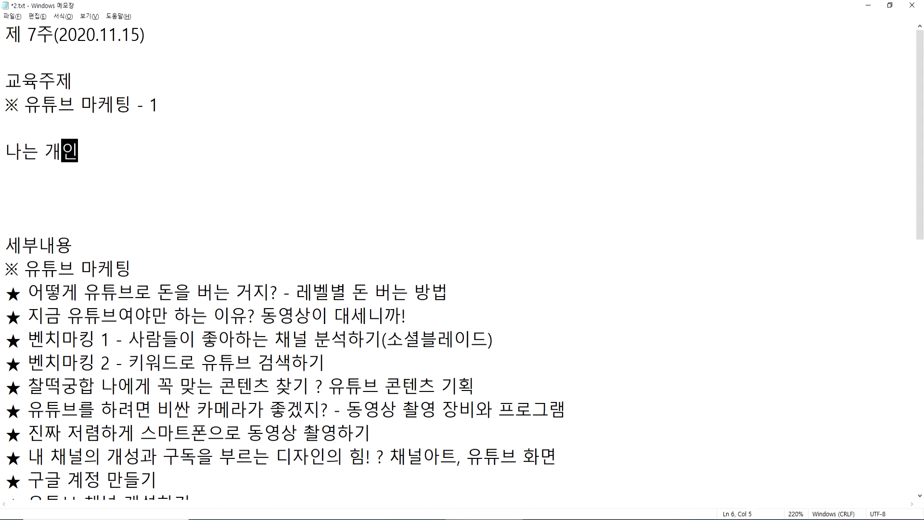
text(적으로 음악이 좋)
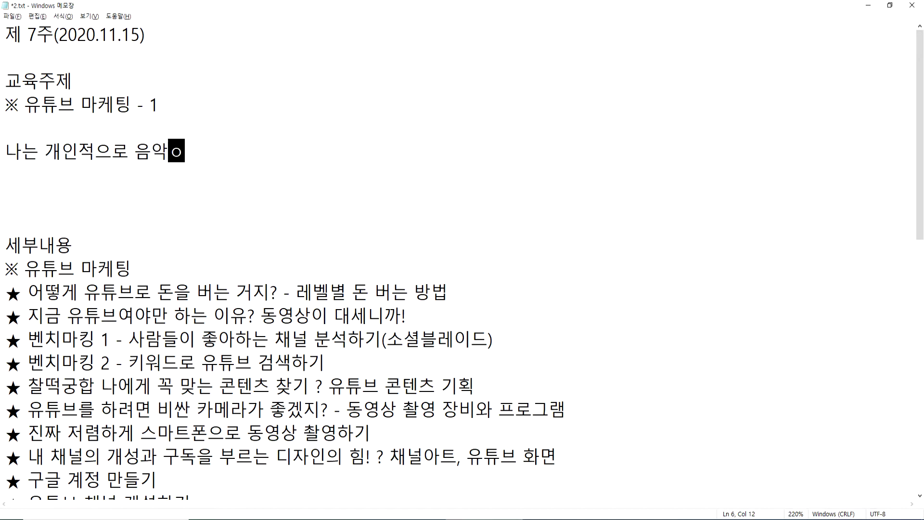
text(아요~)
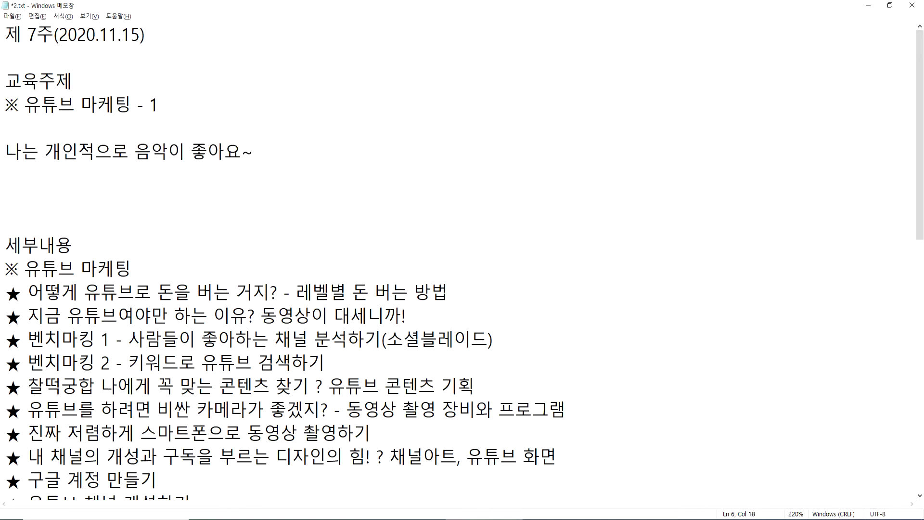
key(Return)
text(음악을 유)
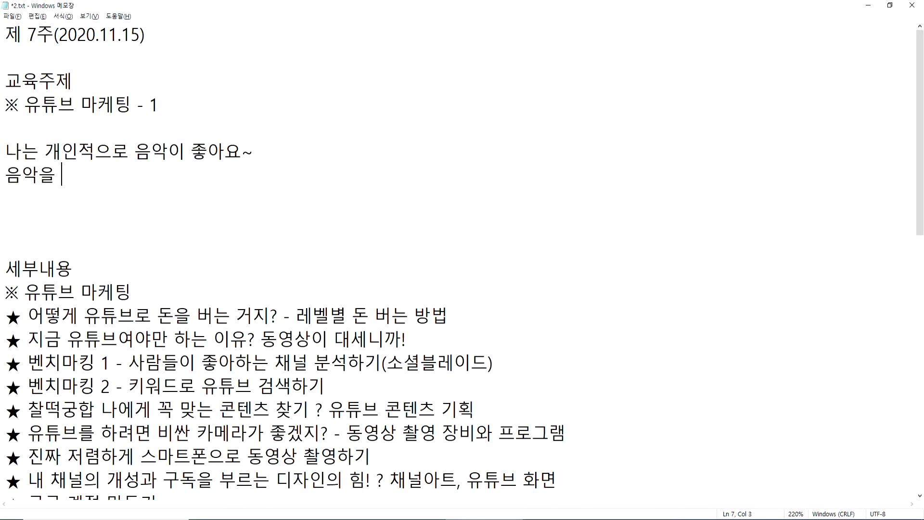
text(튜브에)
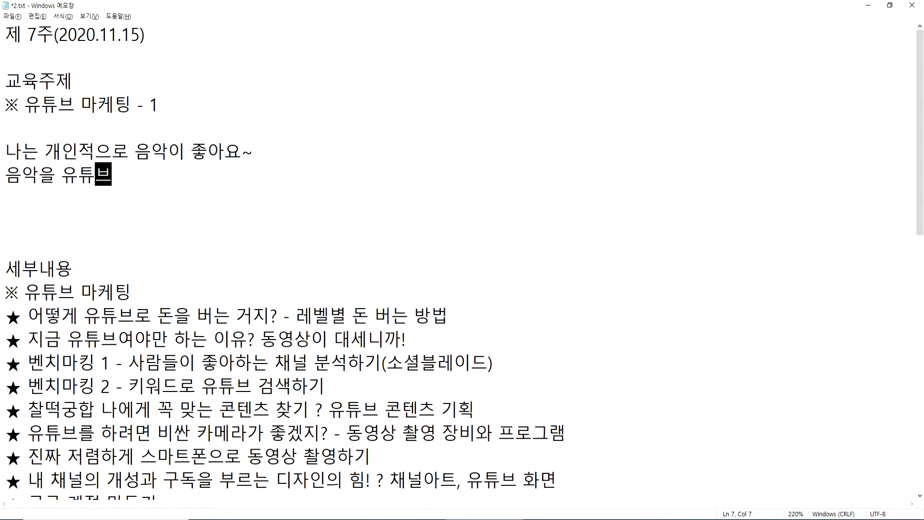
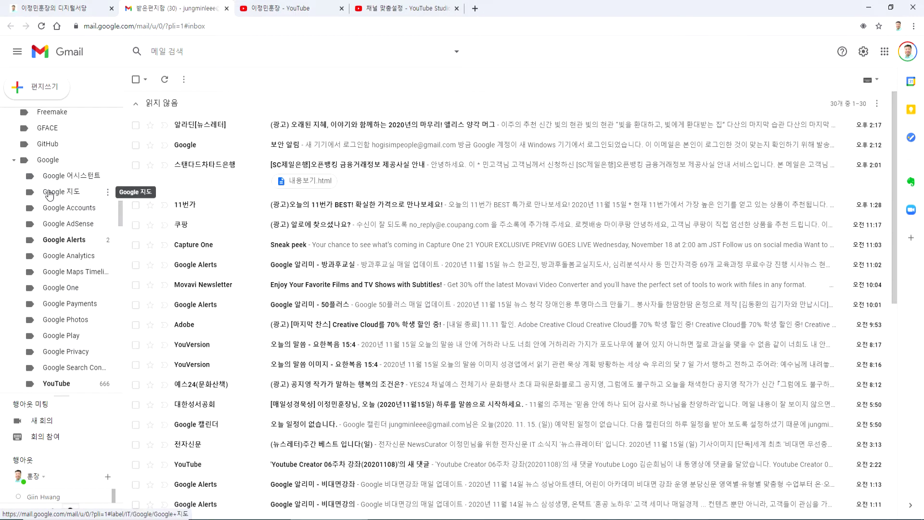
- Show the YouTube label's messages and read the cancelled copyright claim email, highlighting 'cancelled' in its subject
scroll(79, 266, down, 2)
scroll(78, 265, down, 1)
click(57, 234)
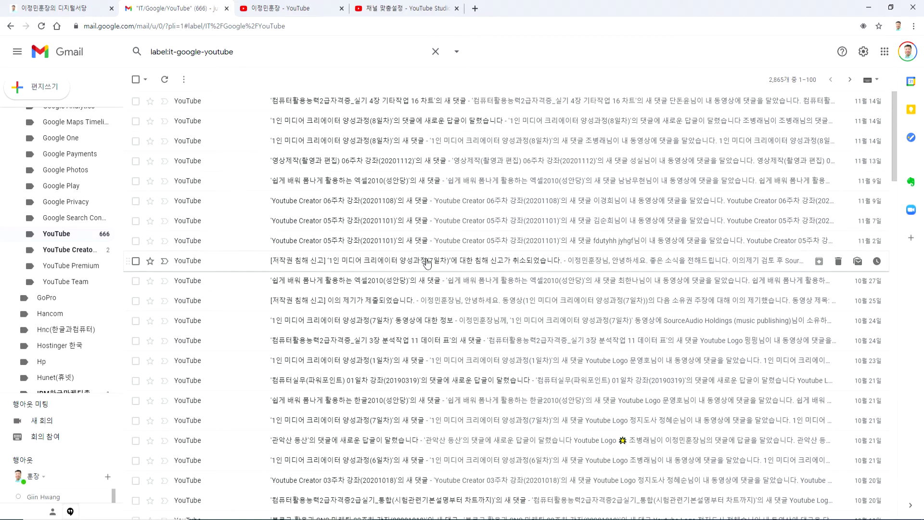
click(518, 264)
drag(515, 107, 570, 107)
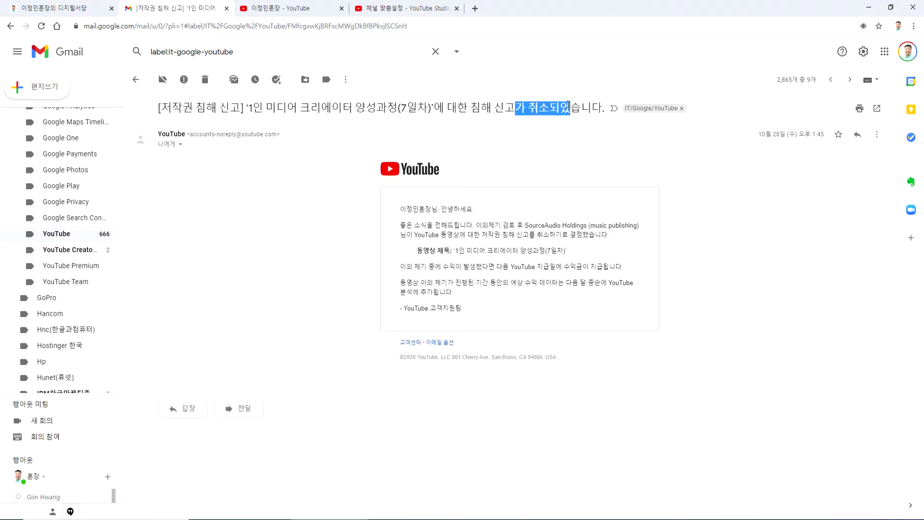
key(alt+Left)
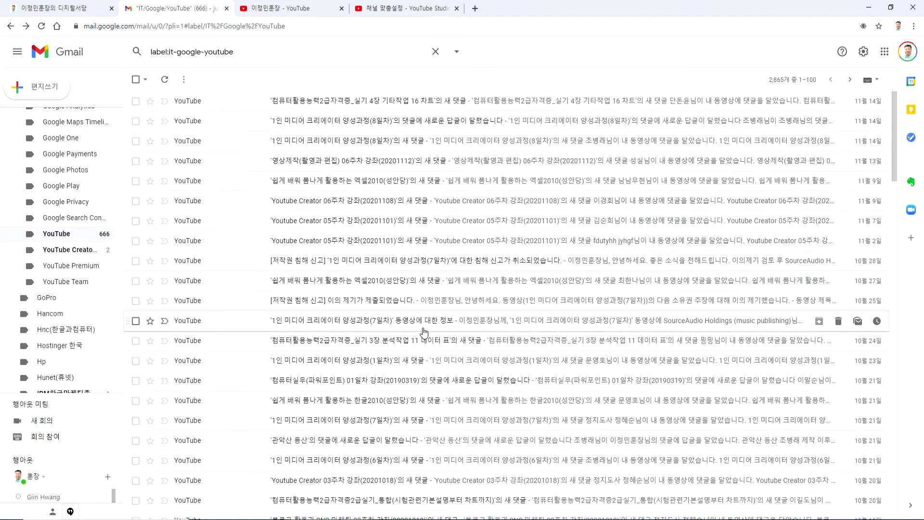
- Find and read the copyright claim notice for the campaign video, then return to the list
scroll(432, 377, down, 3)
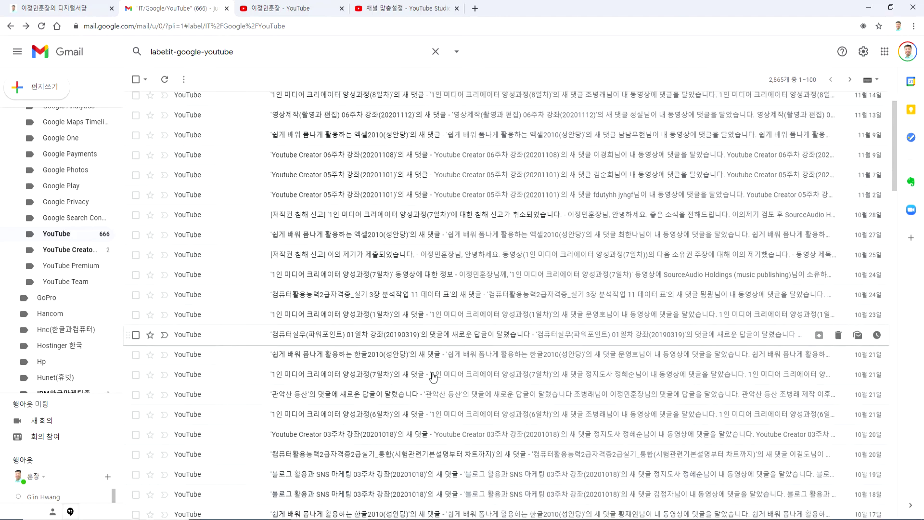
scroll(432, 377, down, 2)
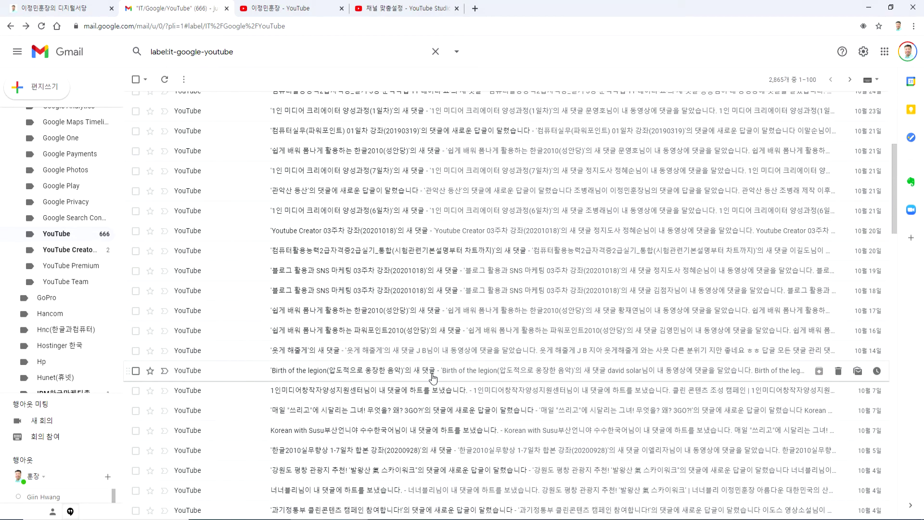
scroll(431, 377, down, 2)
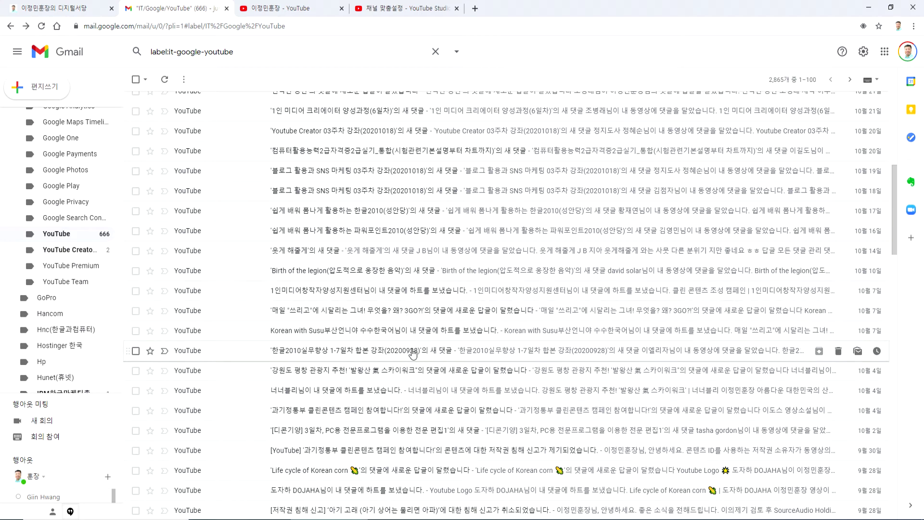
scroll(414, 381, down, 2)
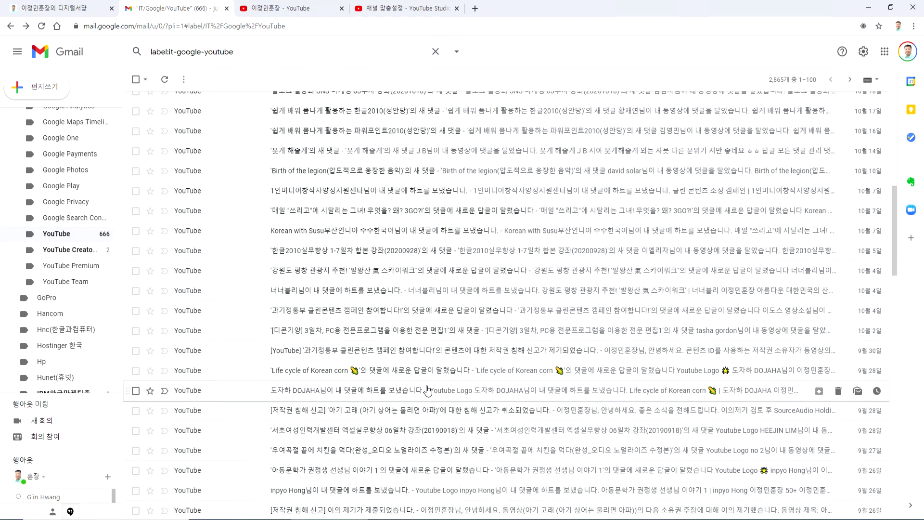
click(468, 353)
scroll(462, 356, down, 3)
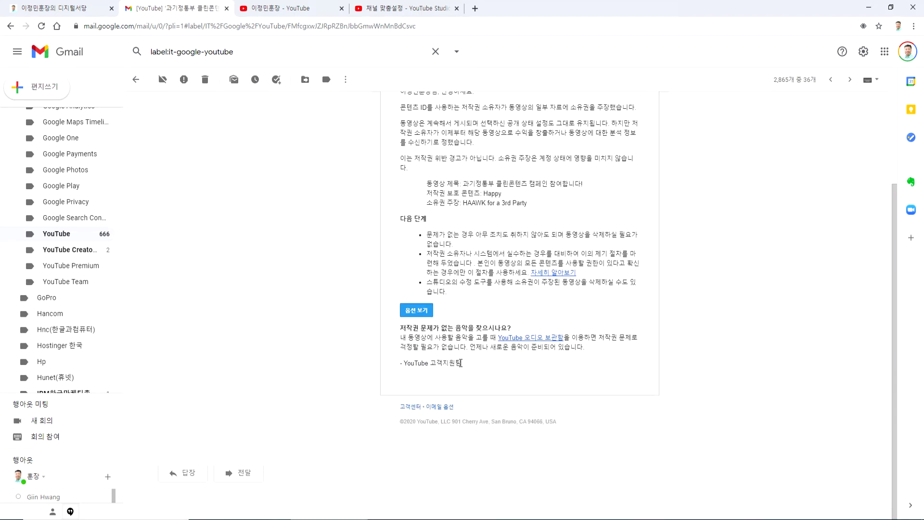
scroll(461, 362, up, 3)
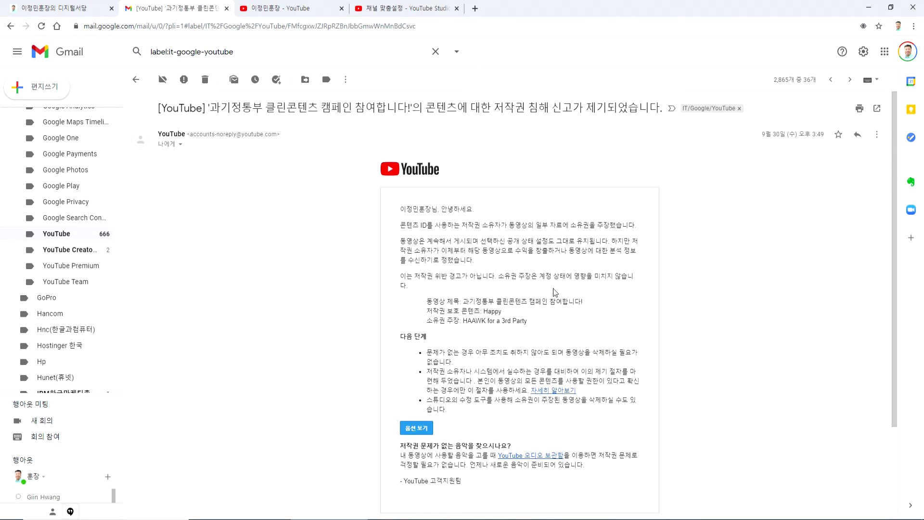
key(alt+Left)
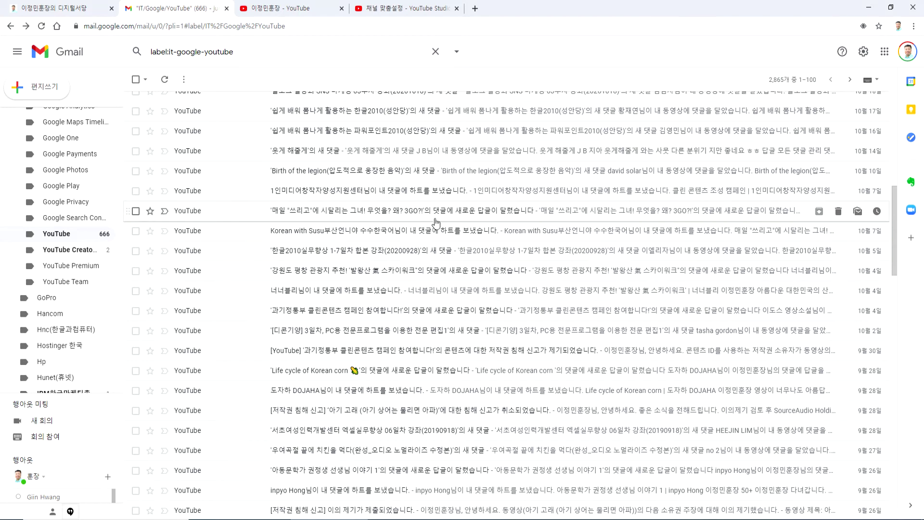
scroll(409, 236, up, 2)
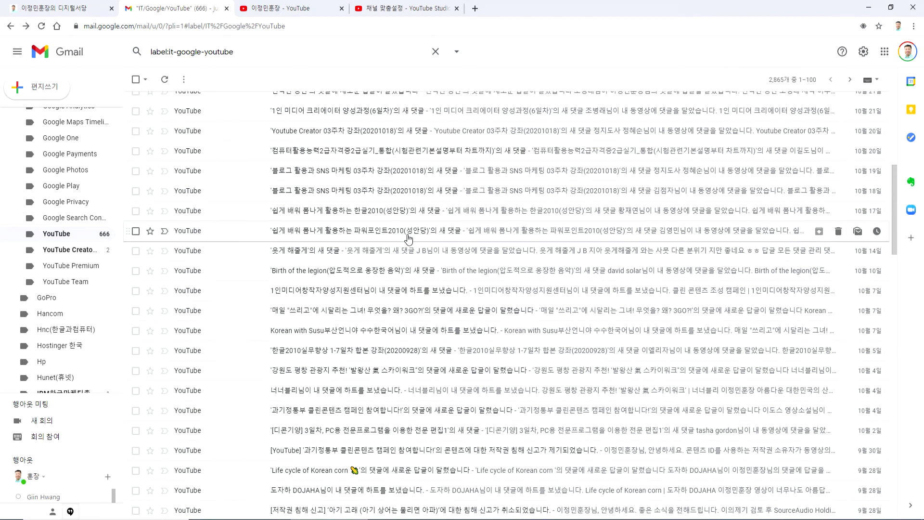
scroll(408, 237, down, 2)
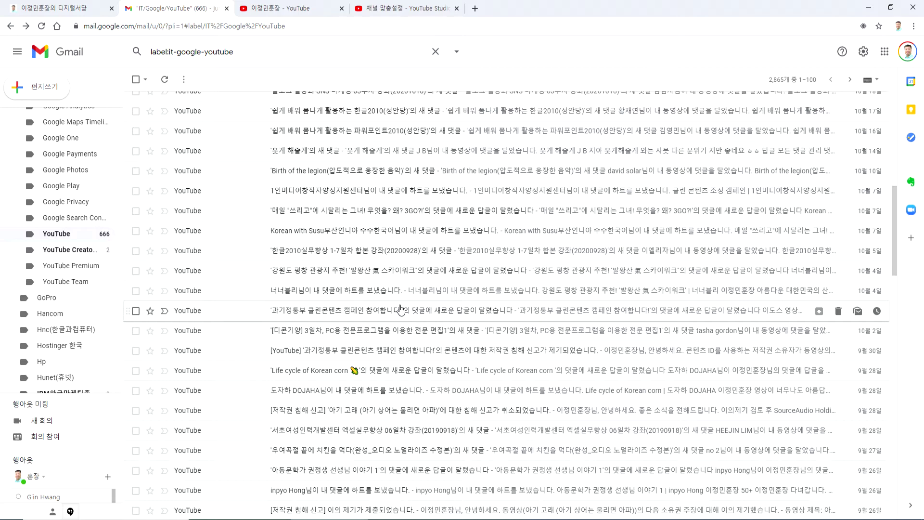
scroll(346, 311, down, 3)
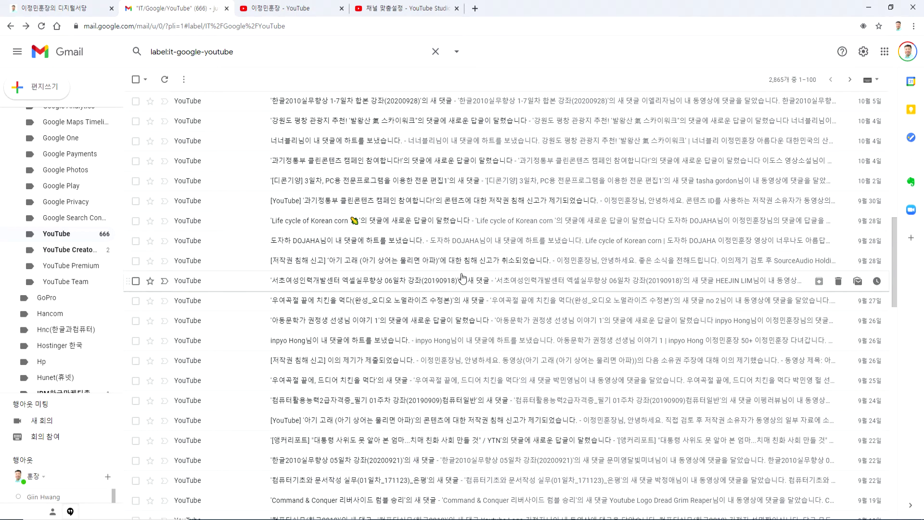
click(464, 425)
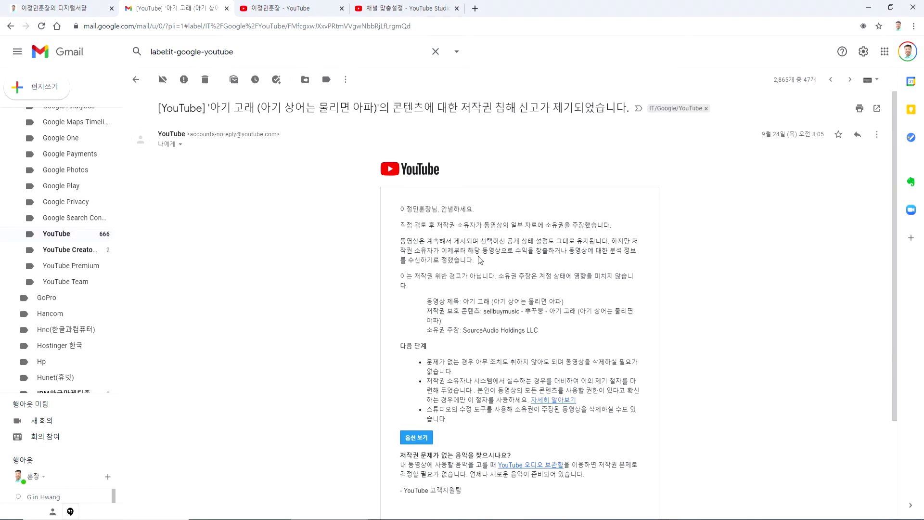
drag(219, 107, 349, 107)
click(309, 105)
scroll(439, 221, down, 3)
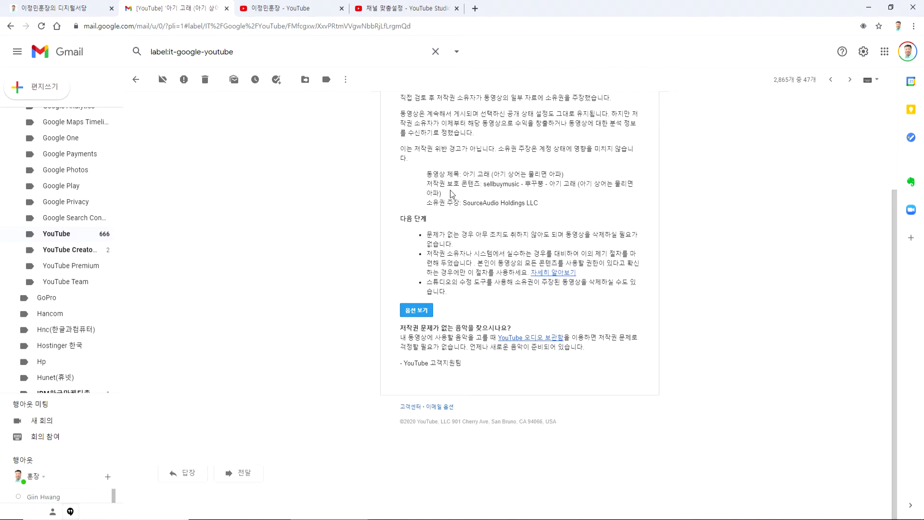
drag(463, 204, 539, 206)
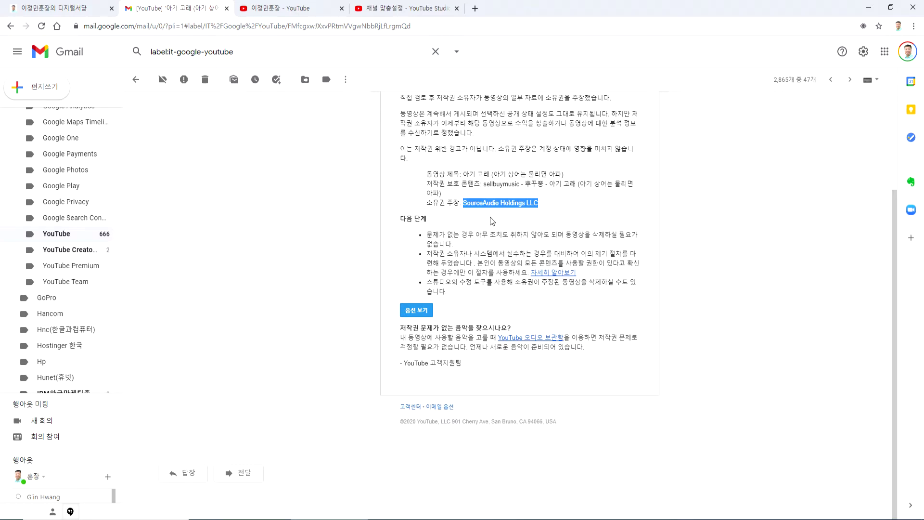
scroll(490, 217, up, 3)
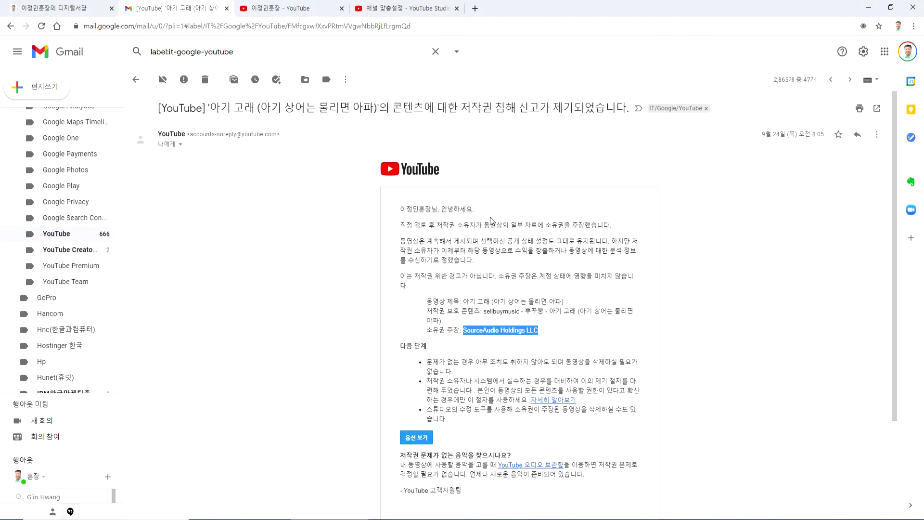
key(alt+Left)
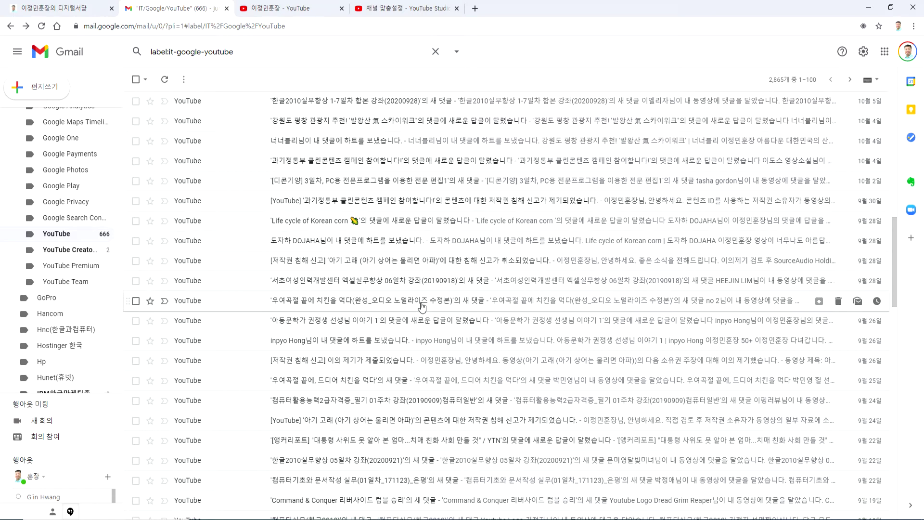
- Read the dispute-submitted email and the email saying the 아기 고래 claim was cancelled
click(365, 365)
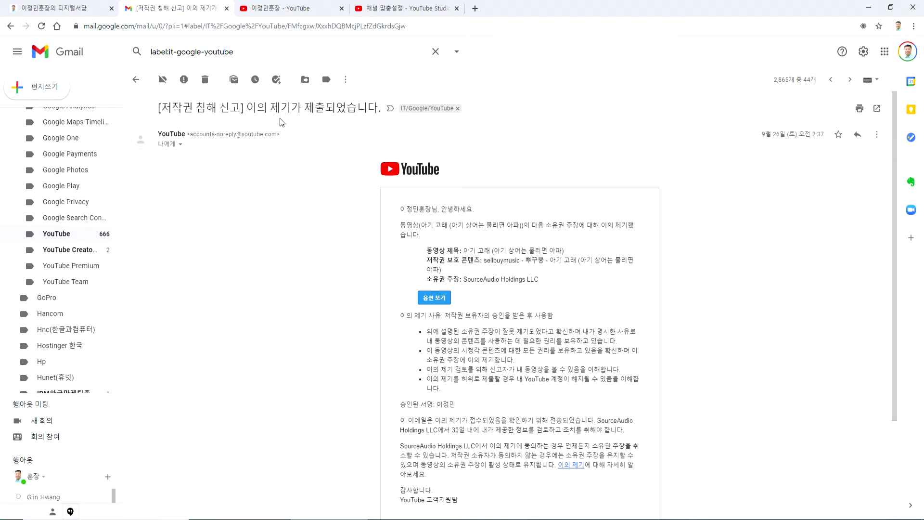
scroll(386, 318, down, 3)
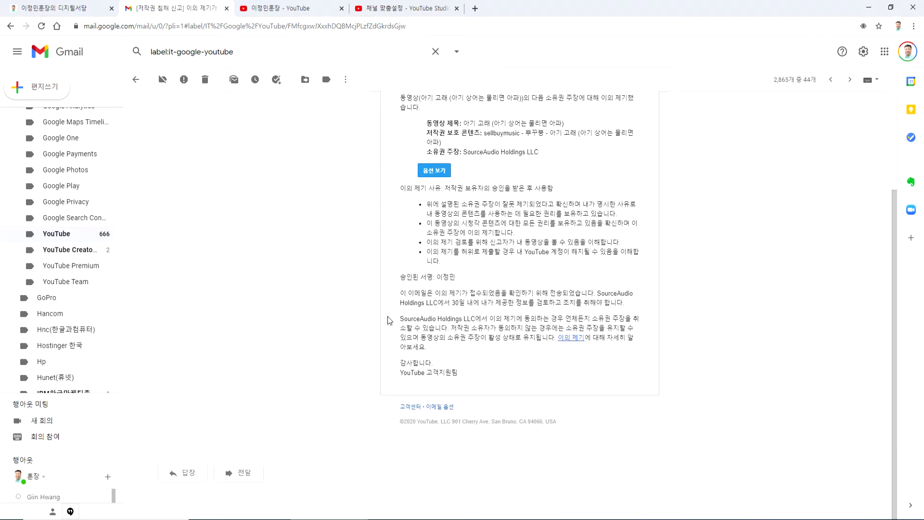
key(alt+Left)
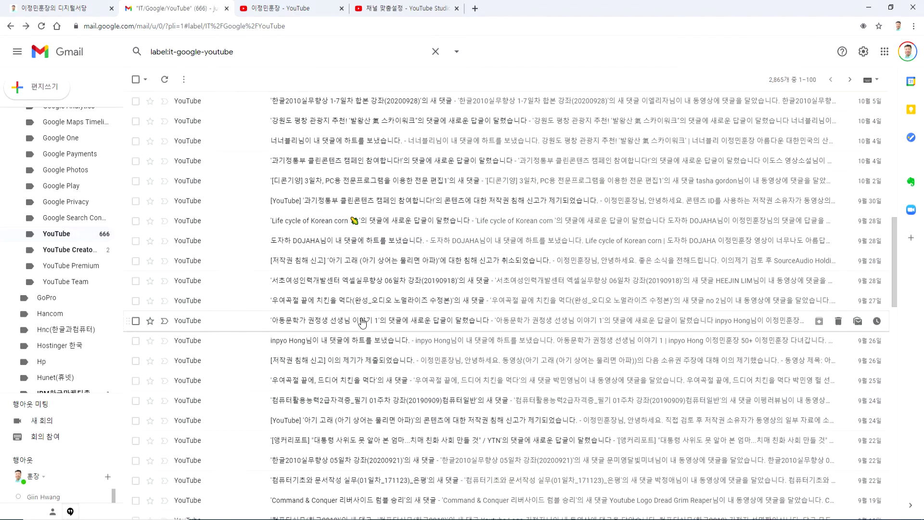
click(354, 265)
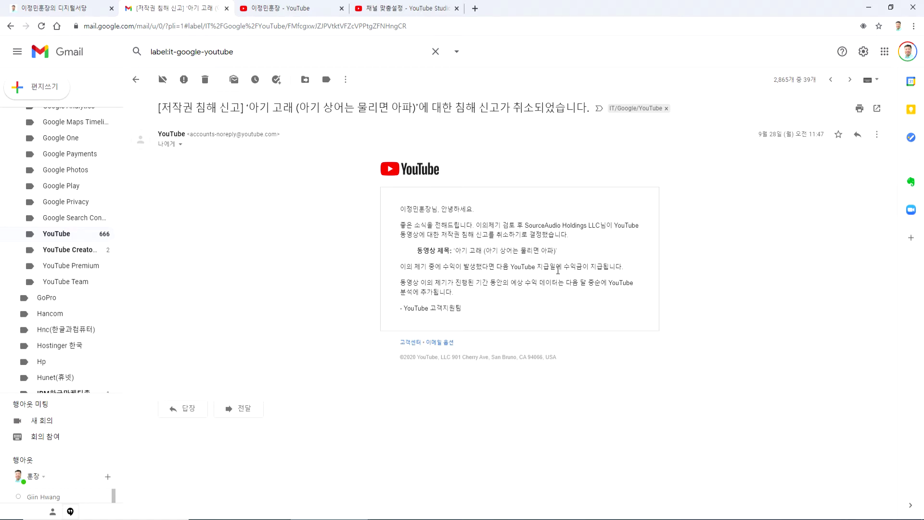
key(alt+Left)
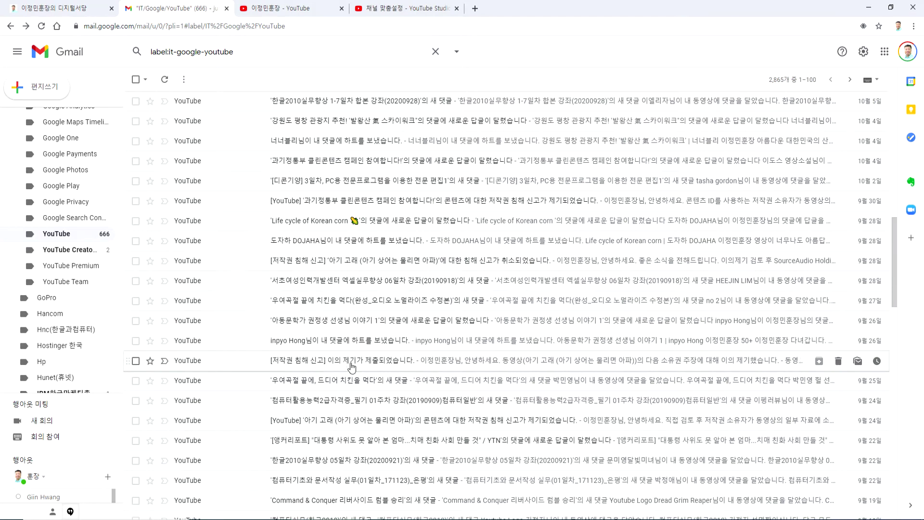
- Recheck the dispute-submitted email, then switch to the YouTube channel page tab
click(326, 362)
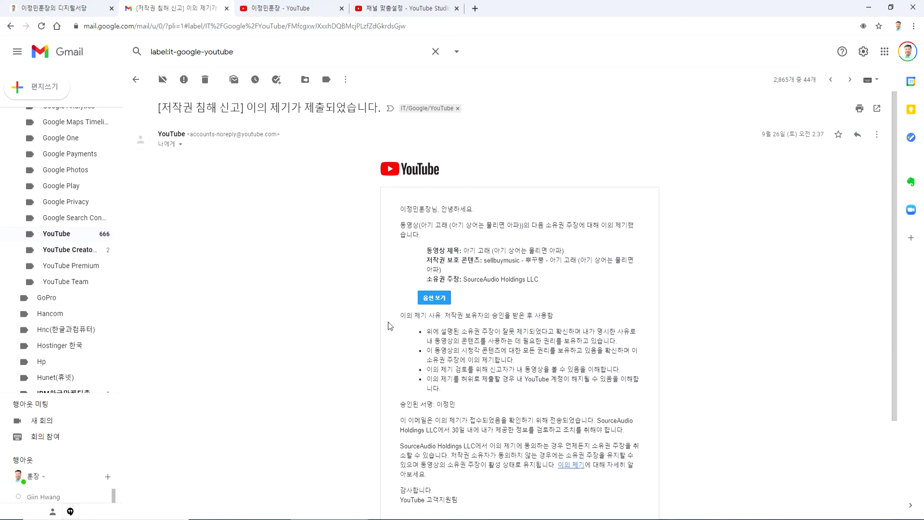
key(alt+Left)
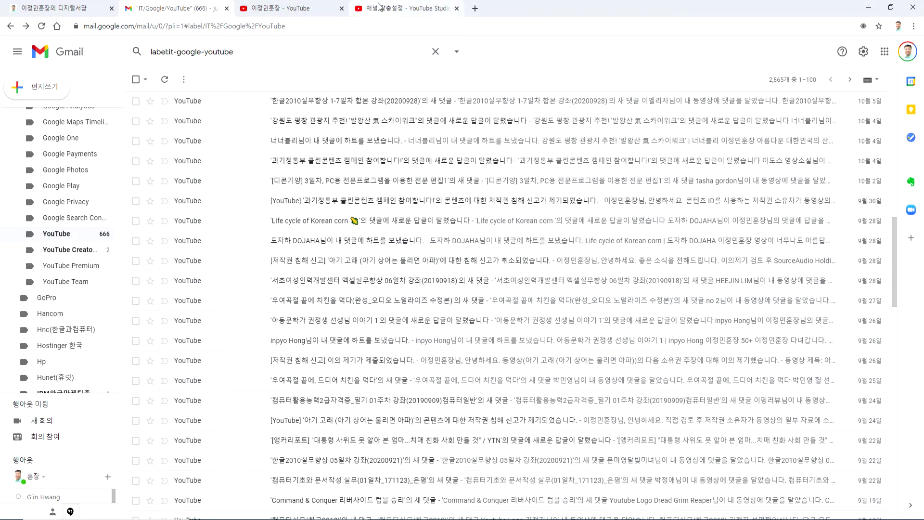
click(275, 8)
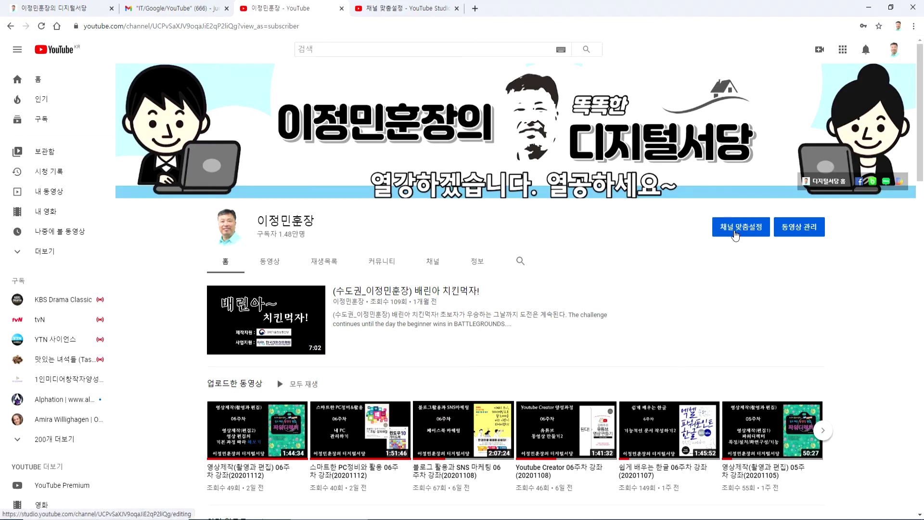
- Open 채널 맞춤설정 in YouTube Studio and close the YouTube channel tab
click(728, 231)
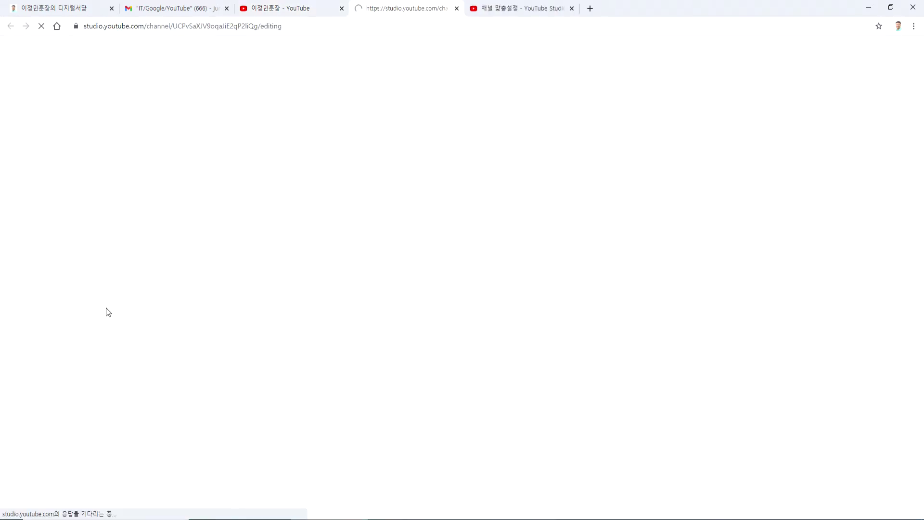
click(342, 8)
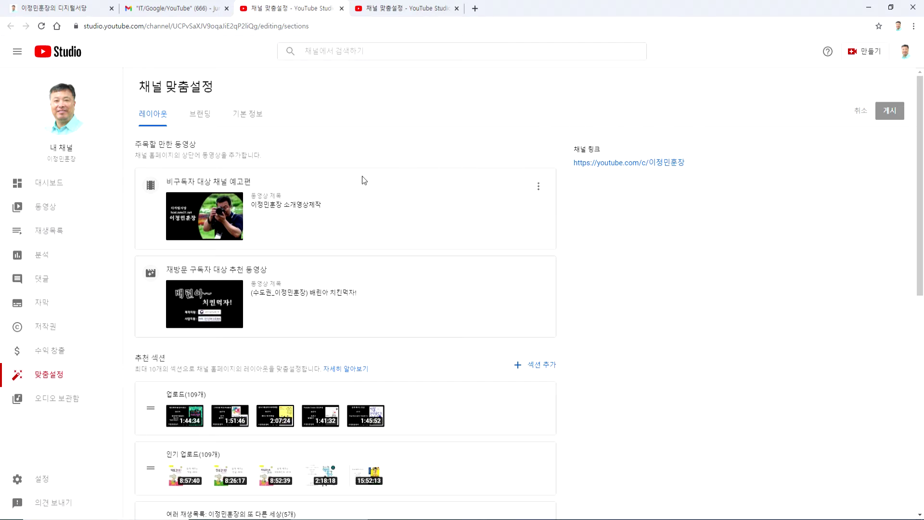
- Filter the 동영상 list by 저작권 침해 신고 to show the 7 claimed uploads
click(54, 208)
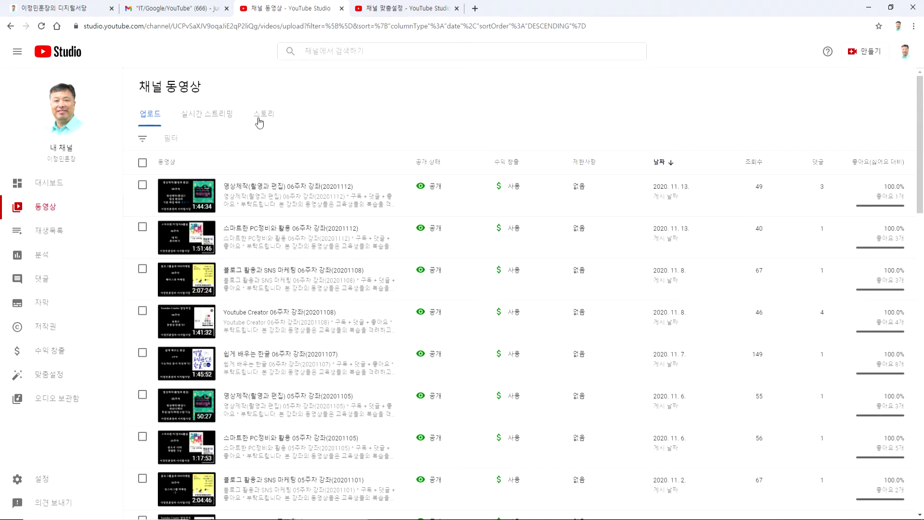
click(175, 141)
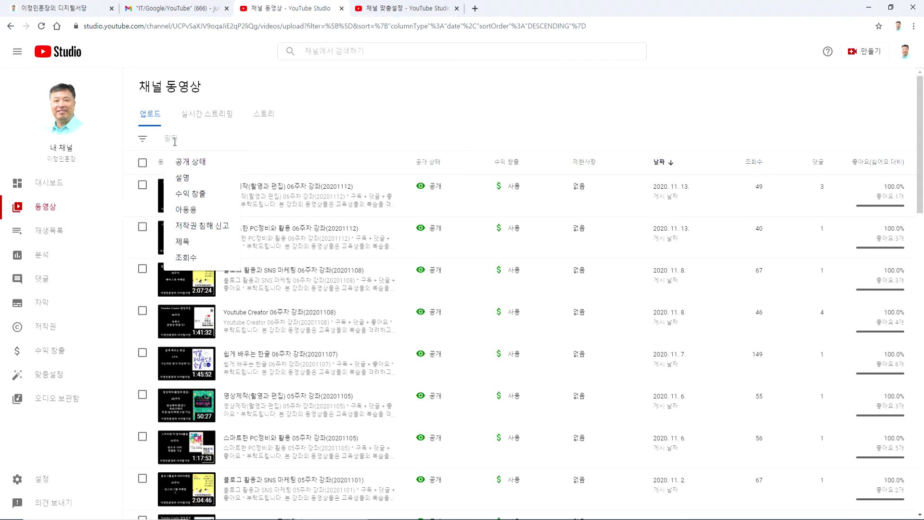
click(195, 230)
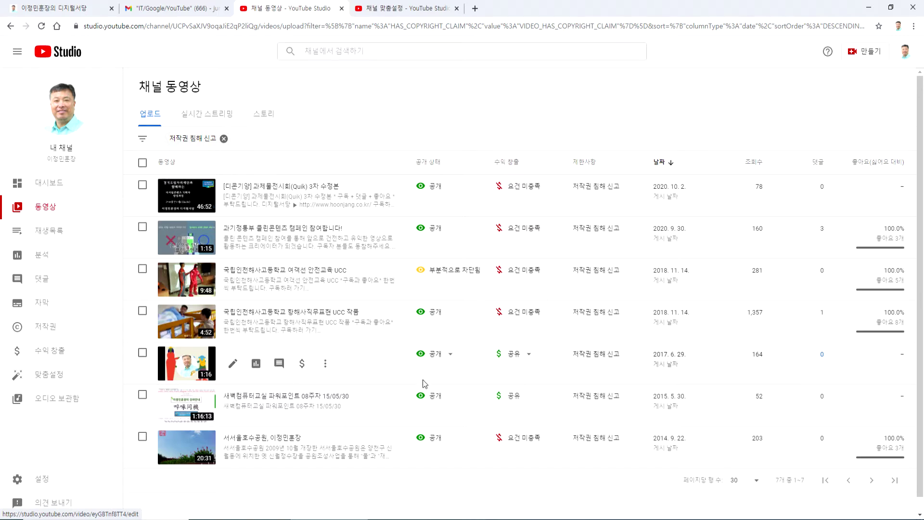
mouse_move(608, 362)
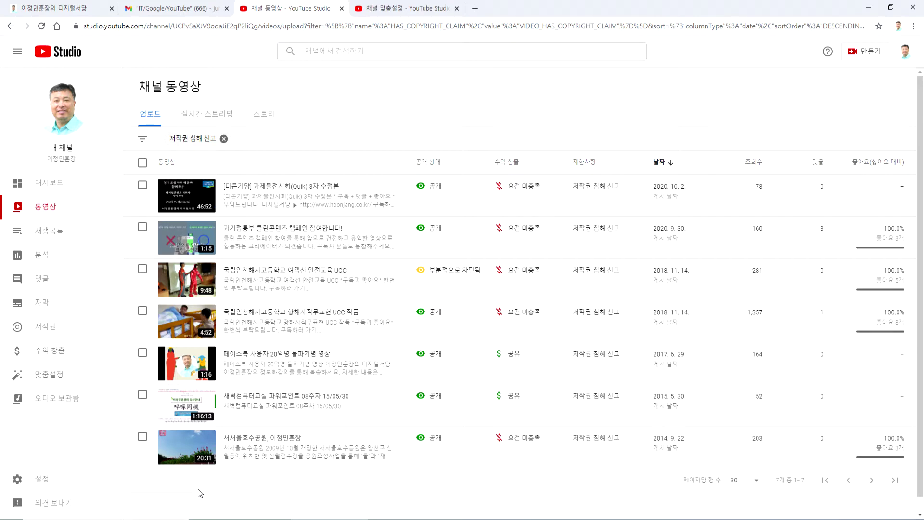
mouse_move(598, 399)
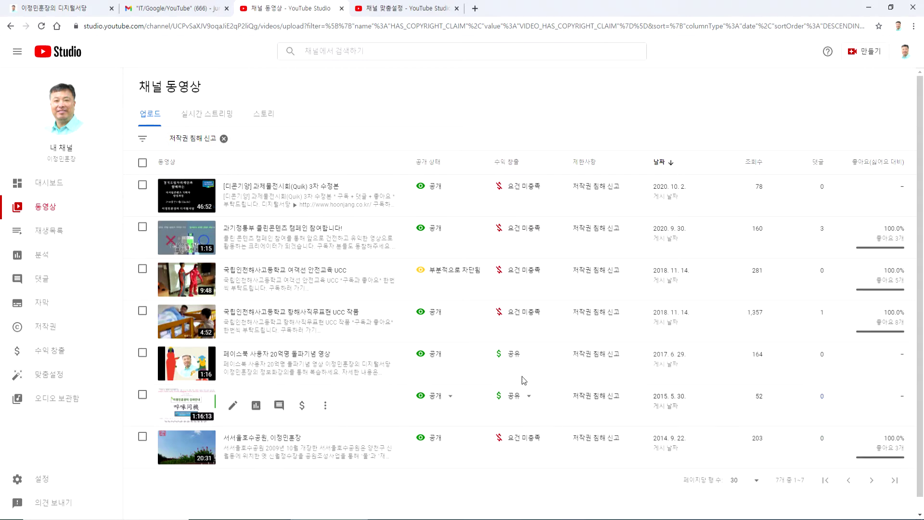
mouse_move(511, 366)
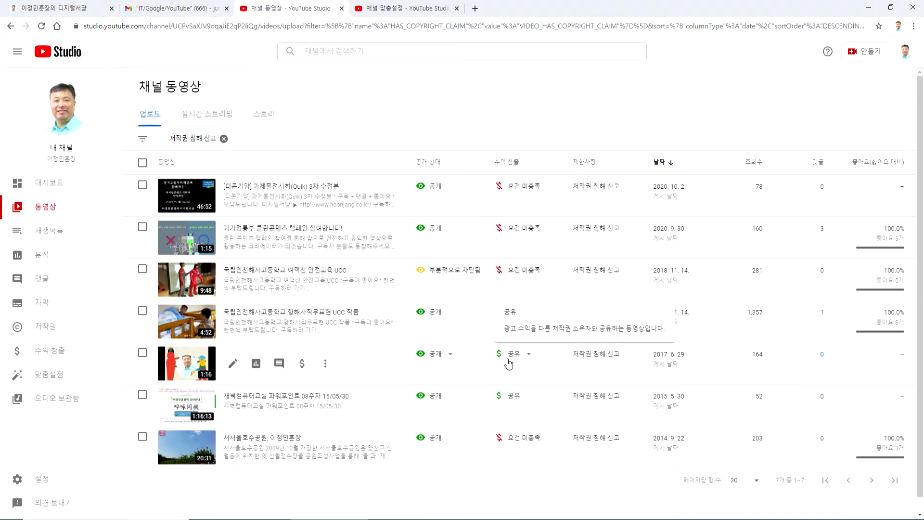
mouse_move(515, 190)
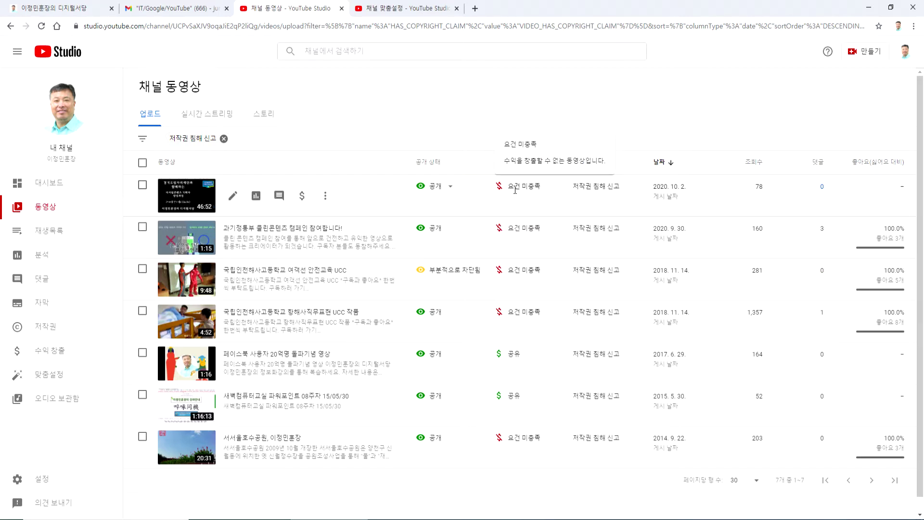
mouse_move(604, 190)
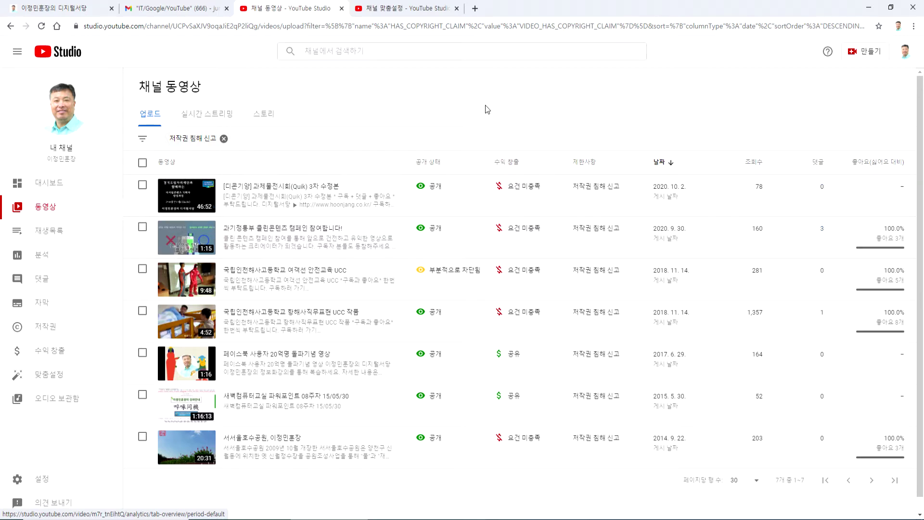
- Search the web for 'quik' in a new tab and open its Google Play page
click(475, 8)
text(quik)
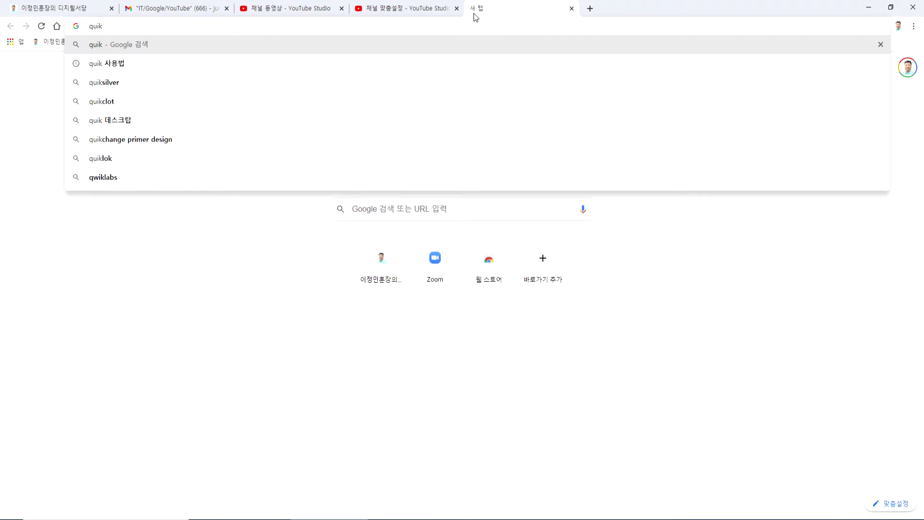
key(Return)
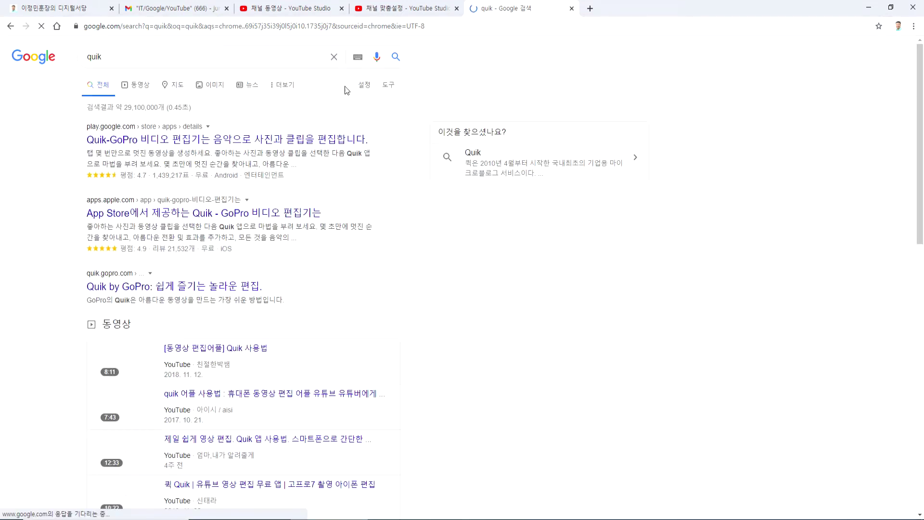
click(156, 144)
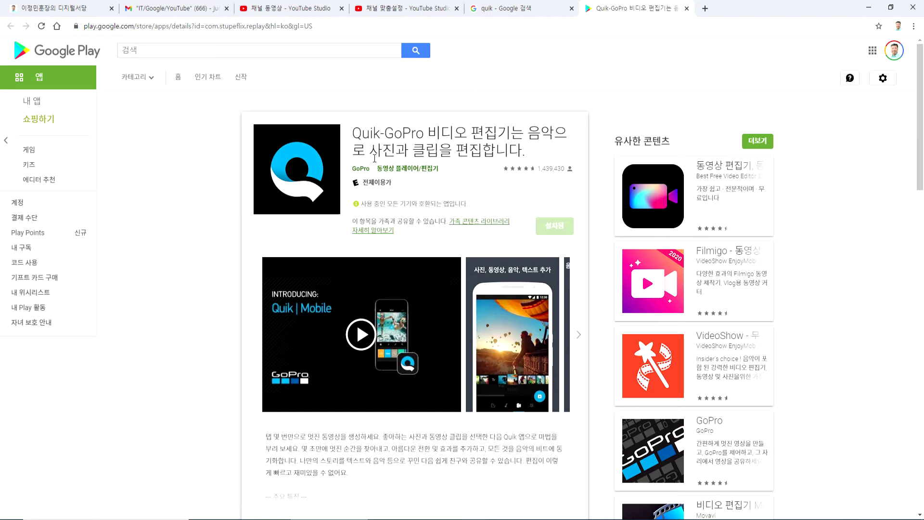
- Close the Quik Play Store and search tabs and return to Gmail's YouTube label
click(687, 9)
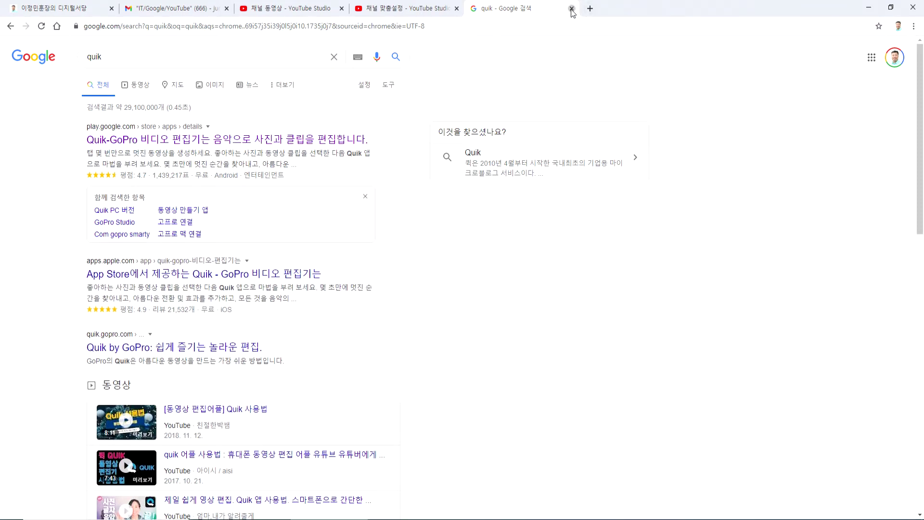
click(571, 8)
click(177, 14)
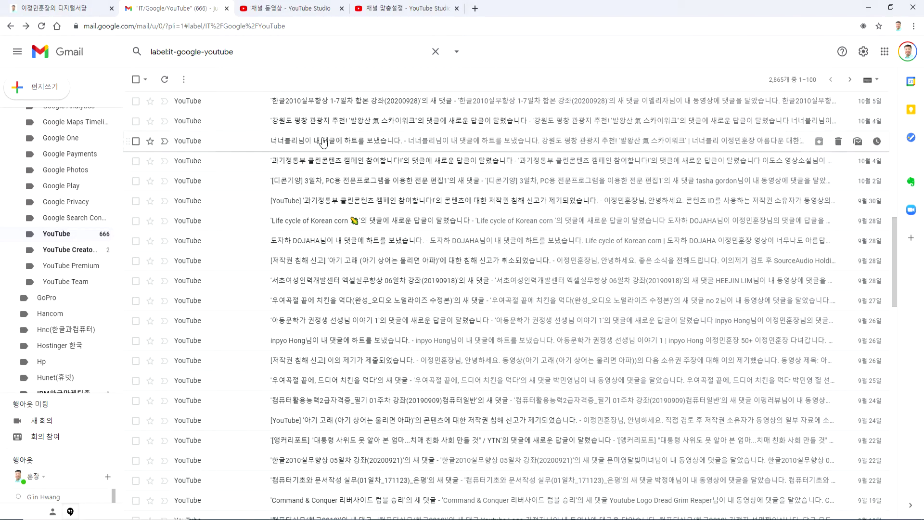
- Return to the 채널 동영상 tab and inspect row 1's 저작권 침해 신고 status
click(311, 12)
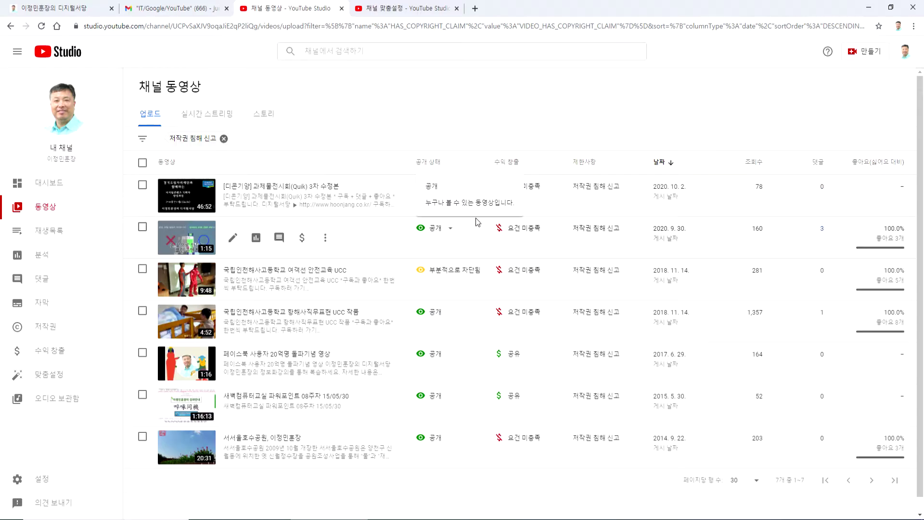
mouse_move(584, 201)
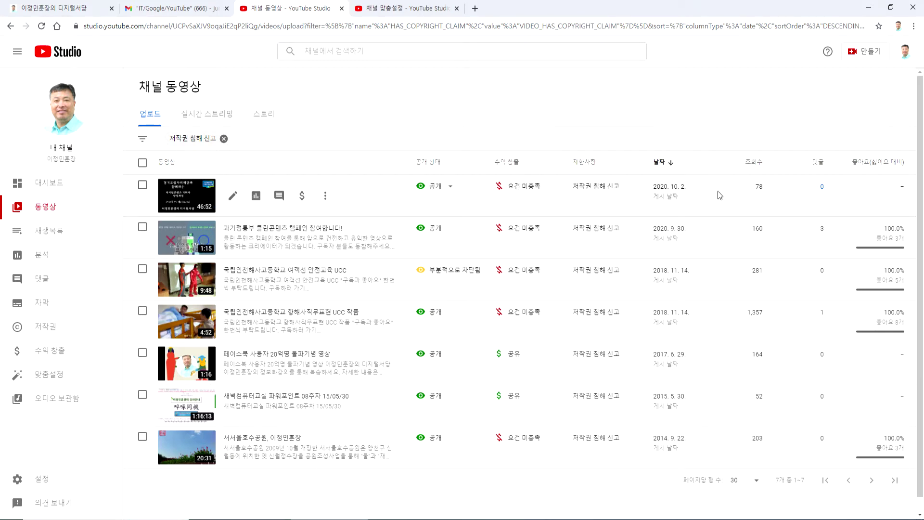
mouse_move(626, 205)
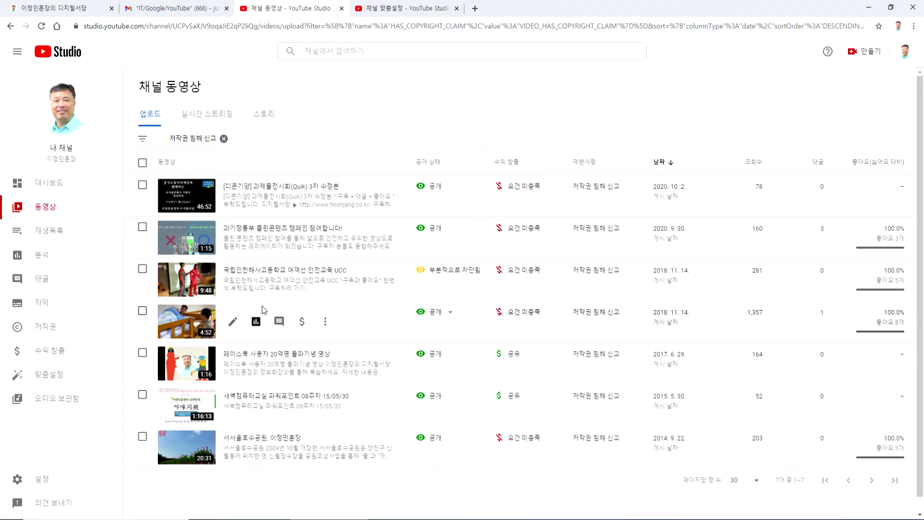
click(195, 285)
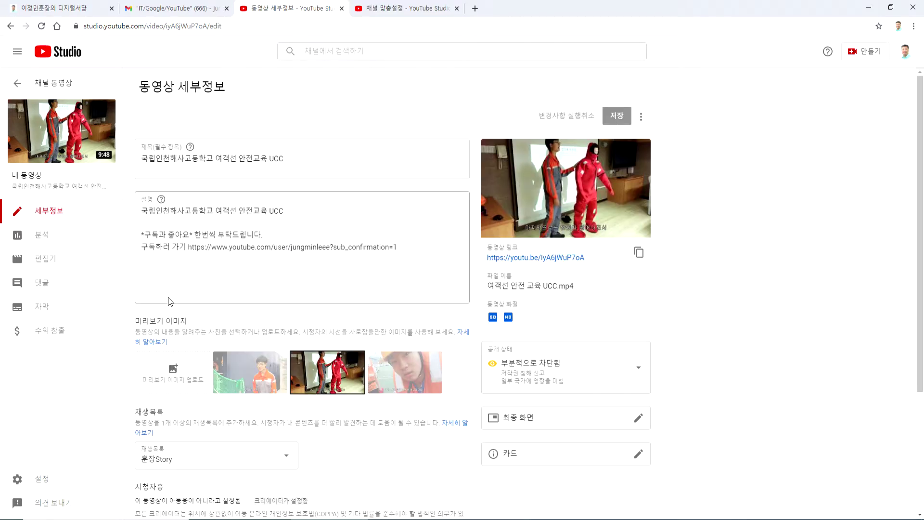
click(542, 376)
click(732, 381)
scroll(550, 405, down, 3)
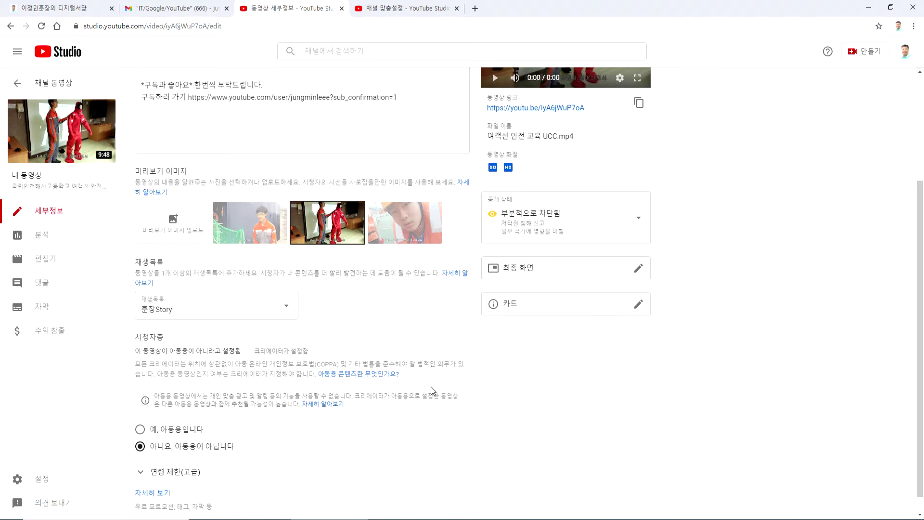
scroll(431, 387, down, 1)
scroll(431, 387, up, 4)
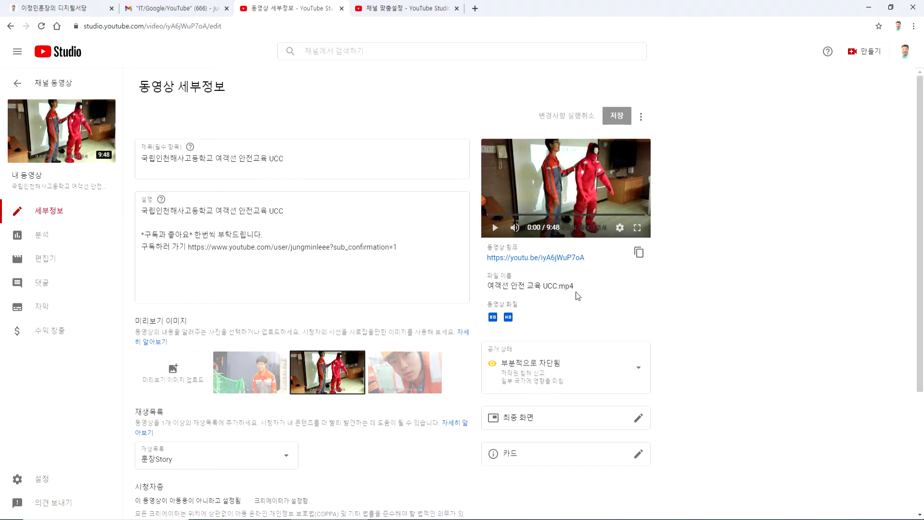
key(alt+Left)
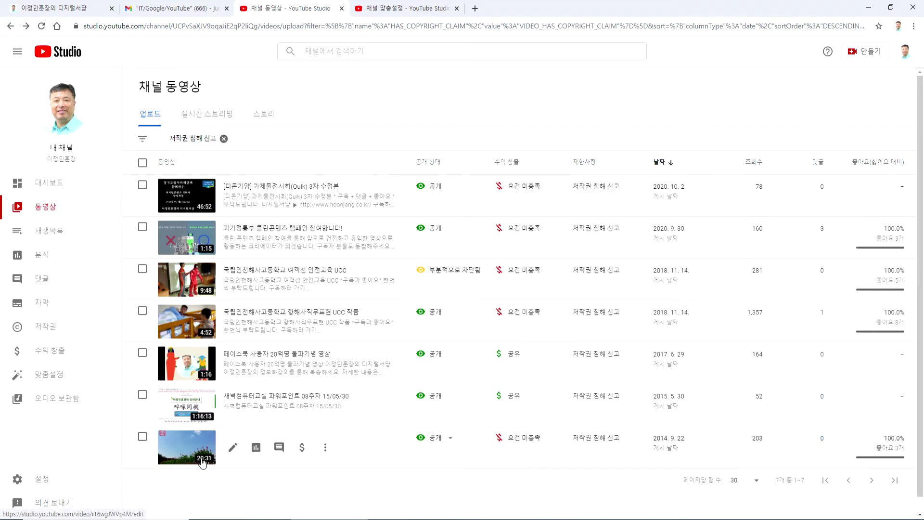
click(232, 450)
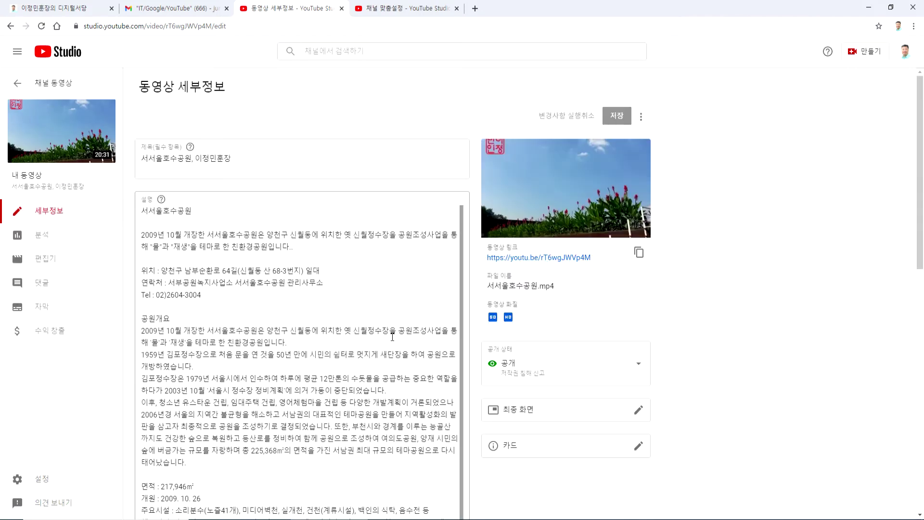
scroll(563, 336, down, 2)
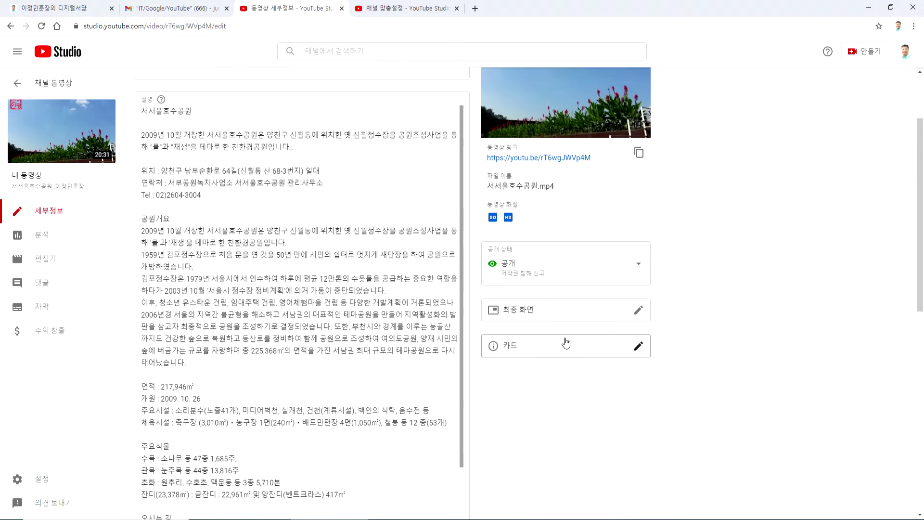
click(556, 278)
click(783, 309)
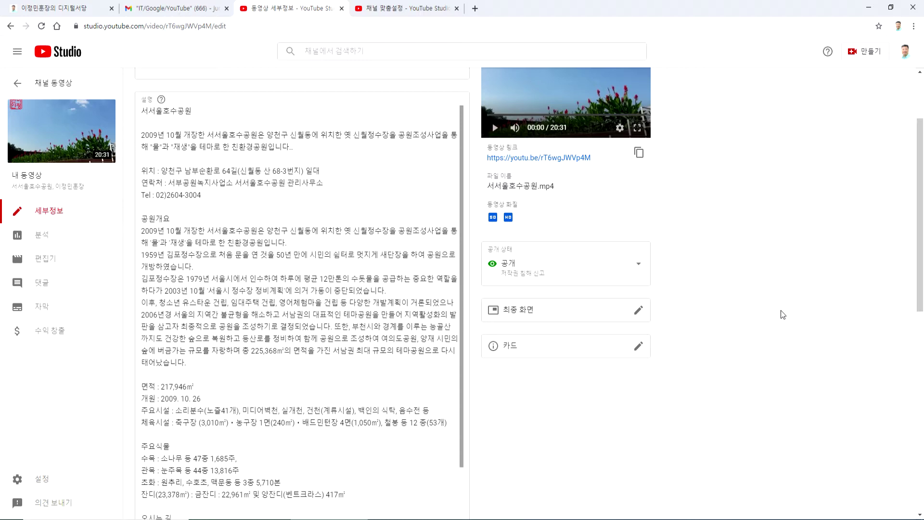
click(522, 273)
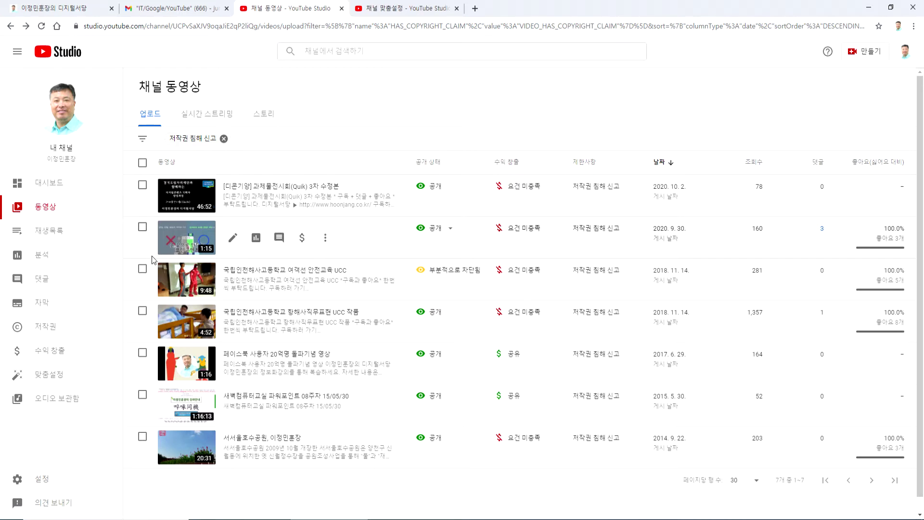
- Check the 저작권 침해 신고 cells, go back to 채널 맞춤설정, and switch to Notepad
mouse_move(628, 203)
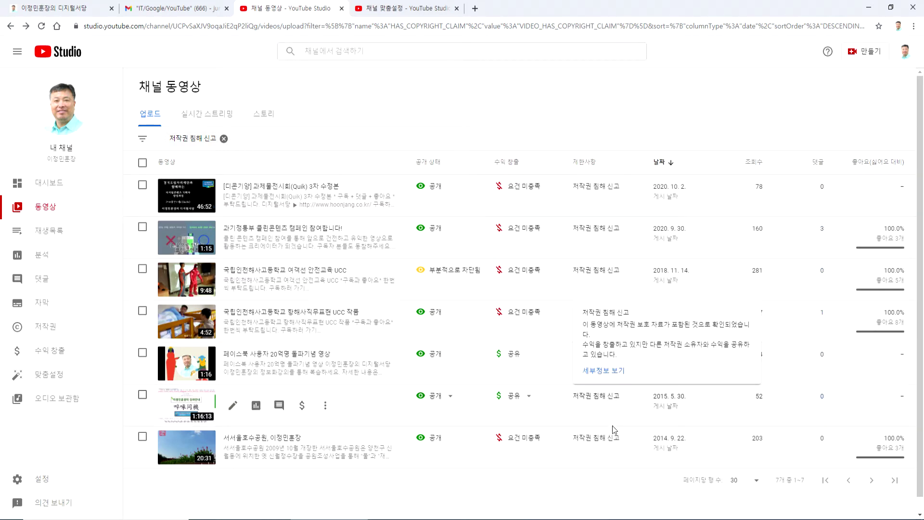
mouse_move(615, 431)
scroll(614, 431, down, 1)
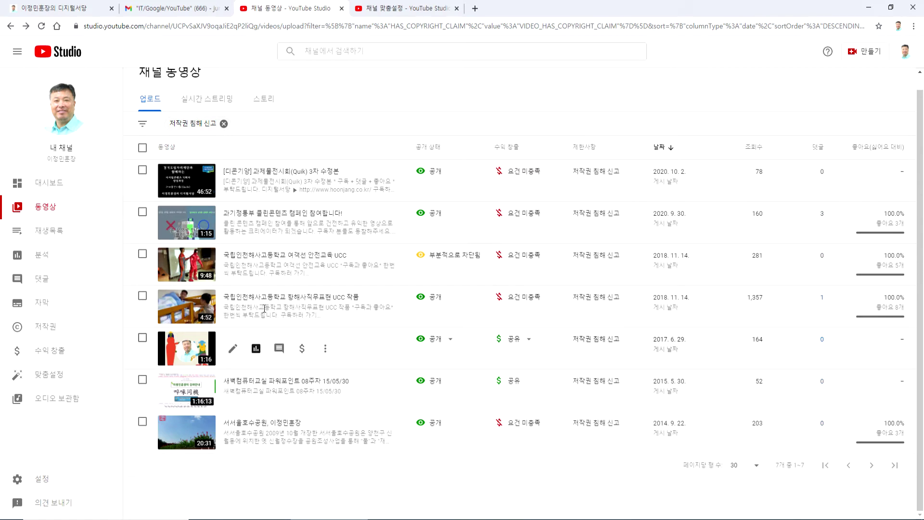
key(alt+Left)
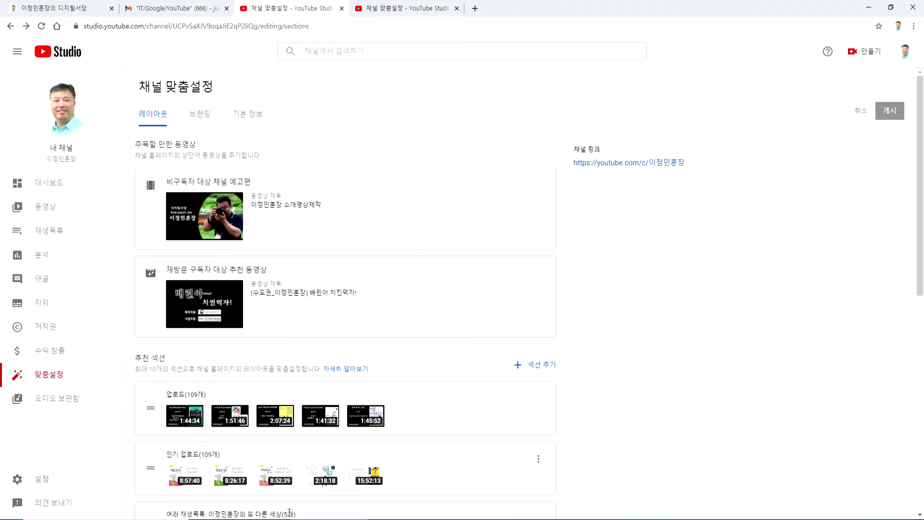
key(alt+Tab)
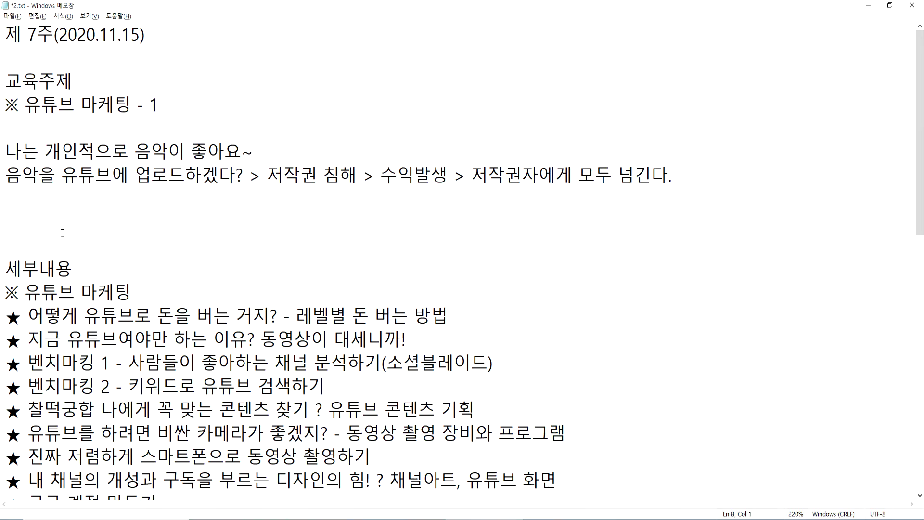
- Delete the blank lines under the music copyright line and highlight (소셜블레이드) before returning to Chrome
key(Delete)
key(Delete)
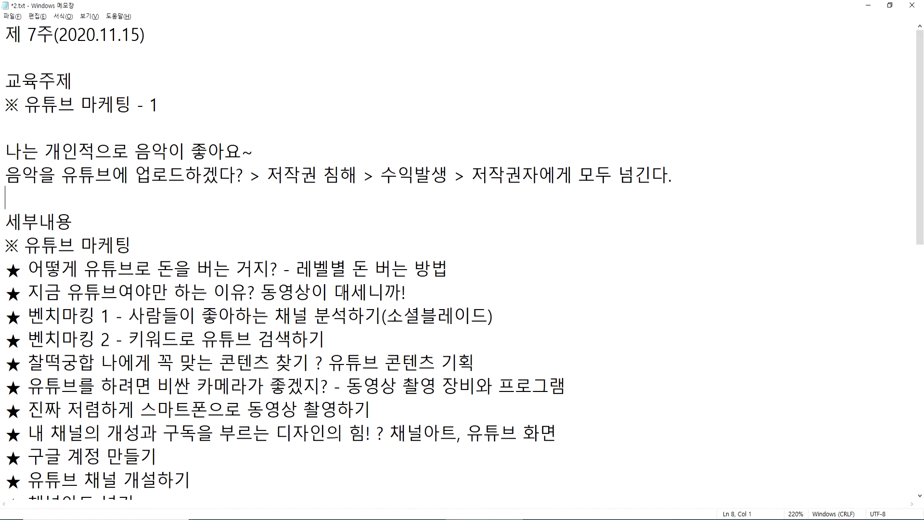
drag(128, 316, 492, 316)
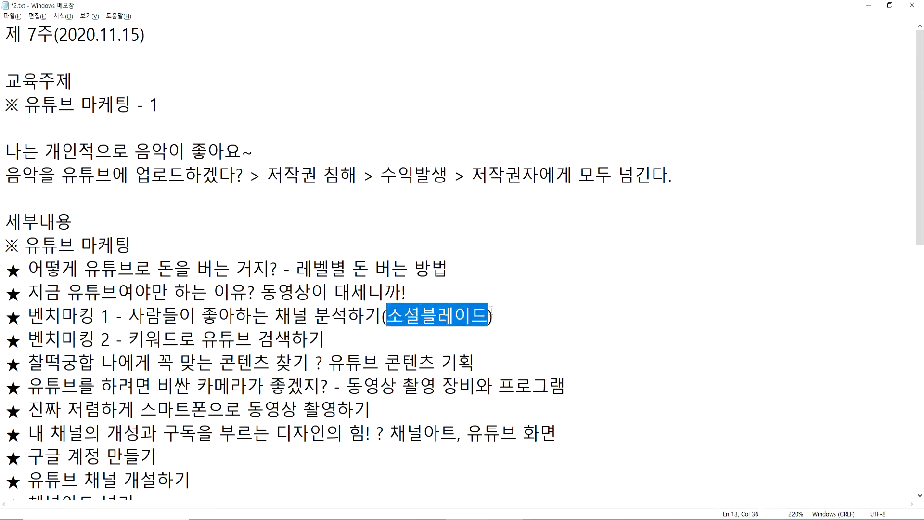
key(alt+Tab)
- Switch to the hoonjang.co.kr tab and load its HOME page
key(ctrl+1)
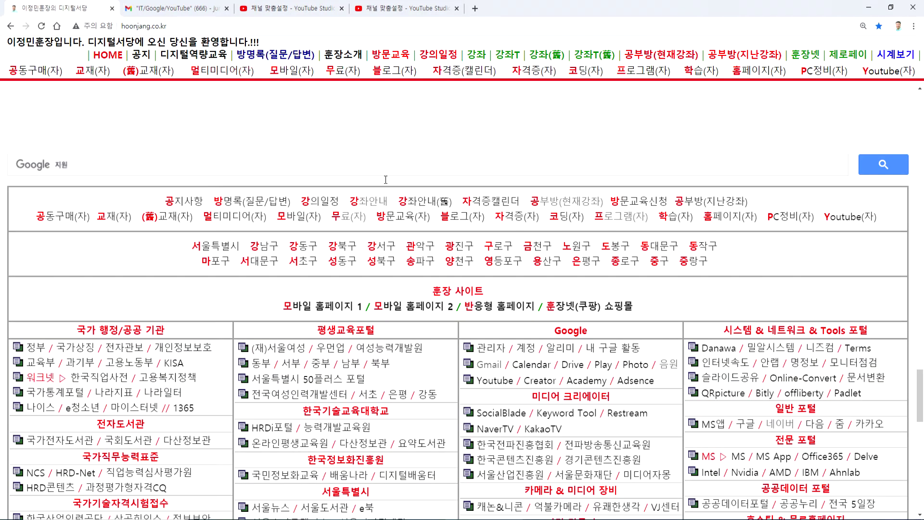
scroll(542, 308, down, 4)
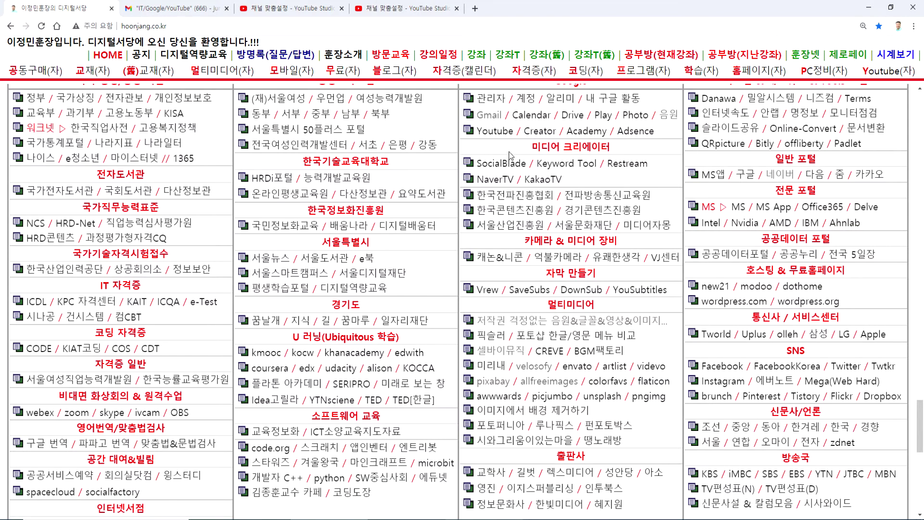
scroll(491, 159, up, 2)
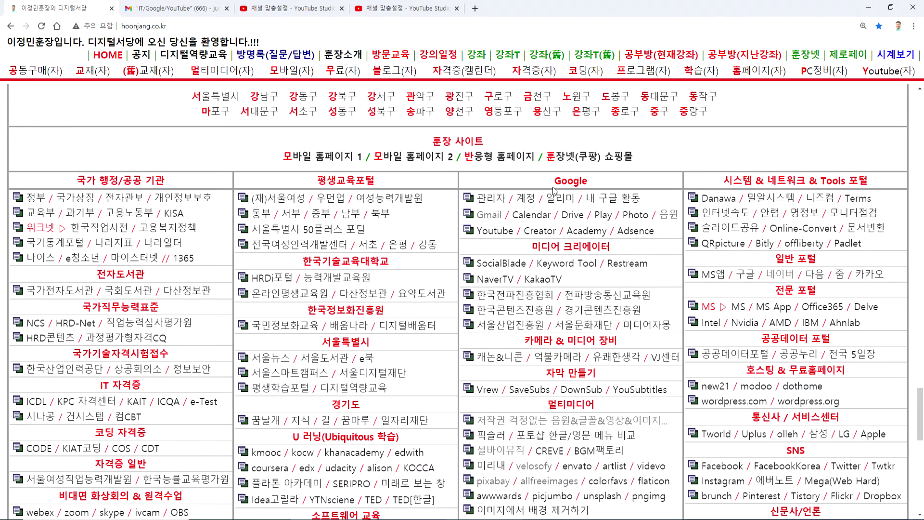
click(108, 54)
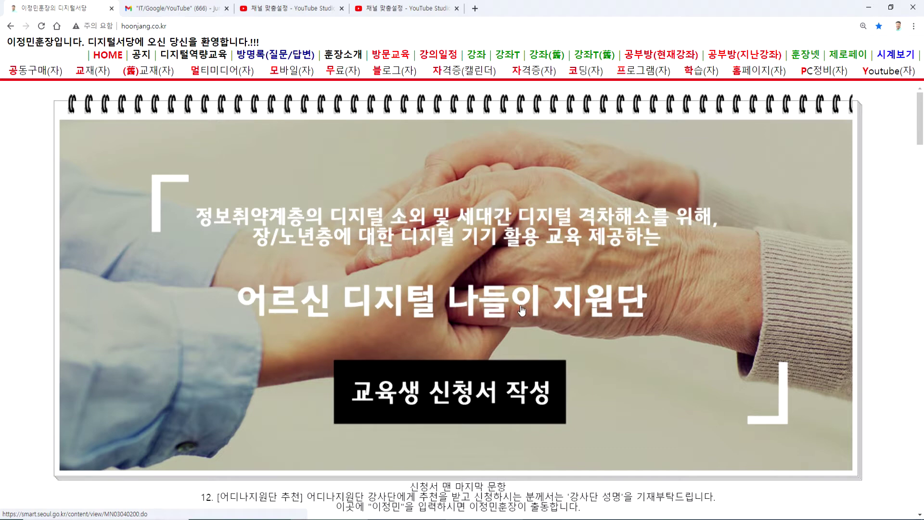
- Scroll to the link directory and highlight its Google section heading
scroll(522, 310, down, 8)
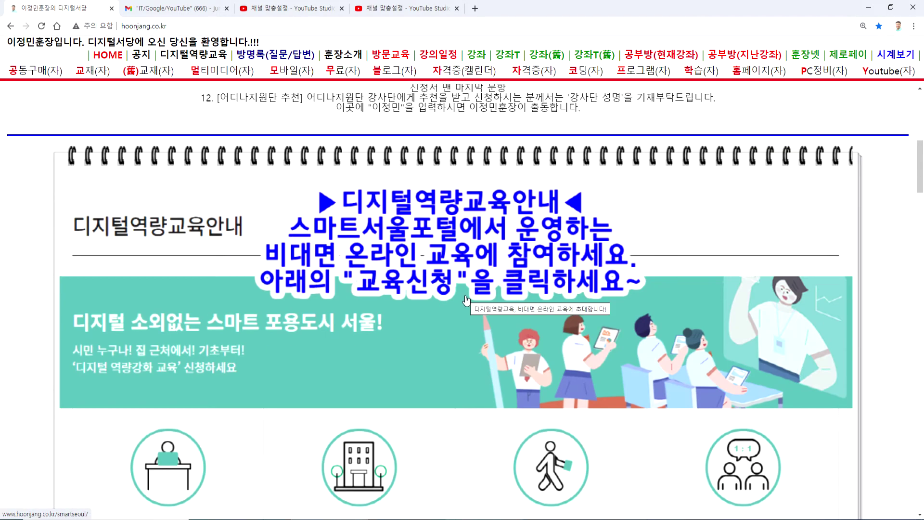
scroll(466, 299, down, 20)
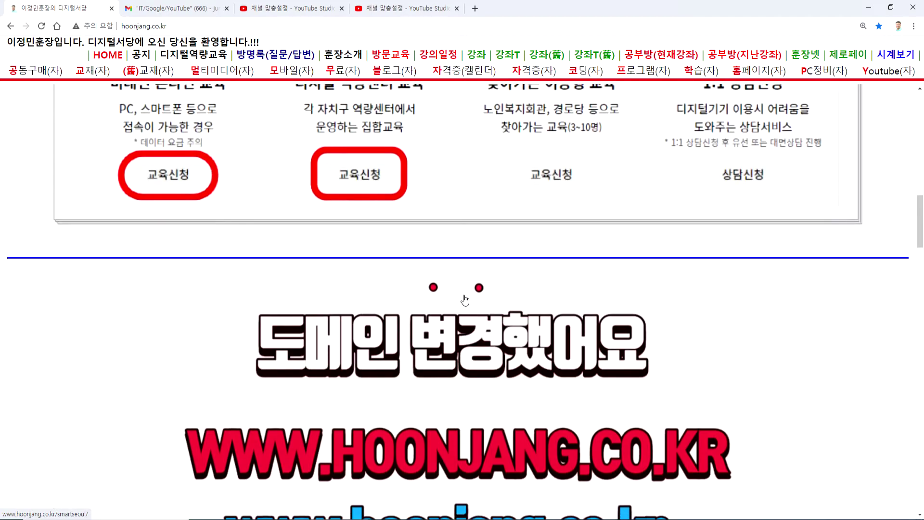
scroll(467, 299, down, 15)
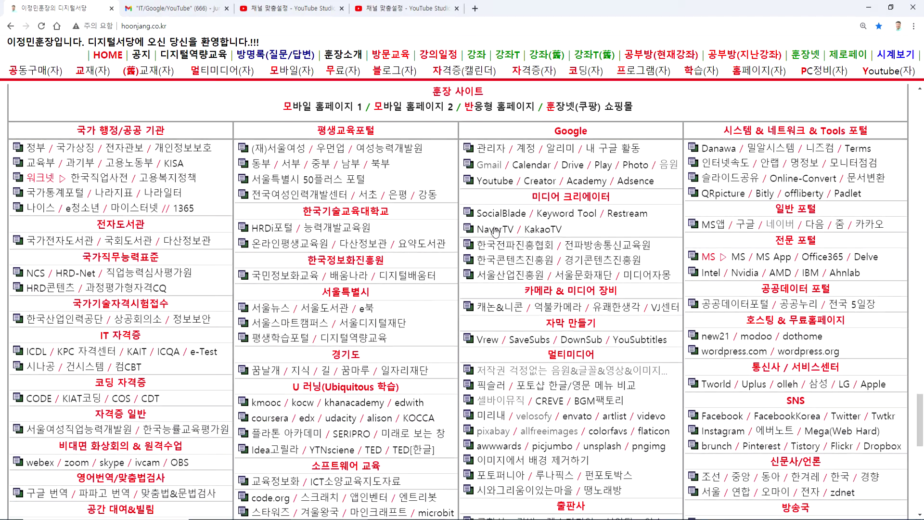
drag(550, 134, 600, 139)
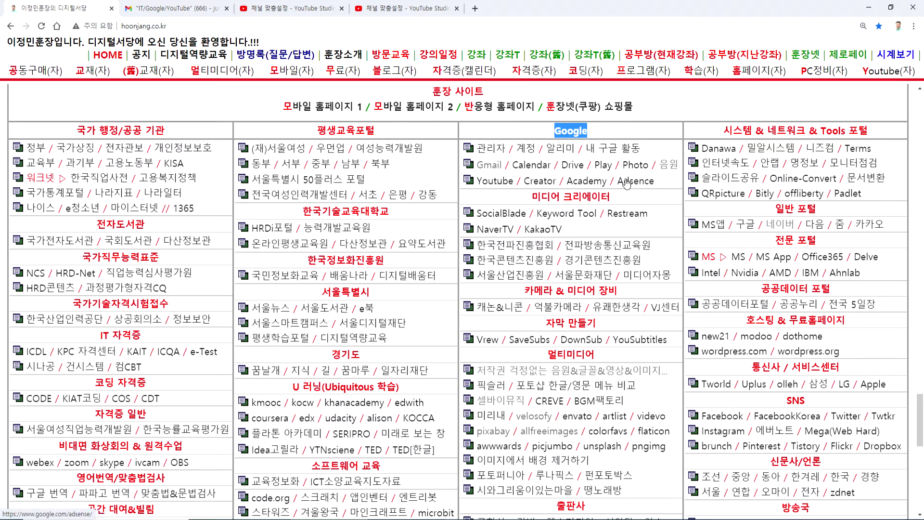
- Open YouTube Creator Academy in a new tab, browse its courses, then go back to the directory
click(582, 184)
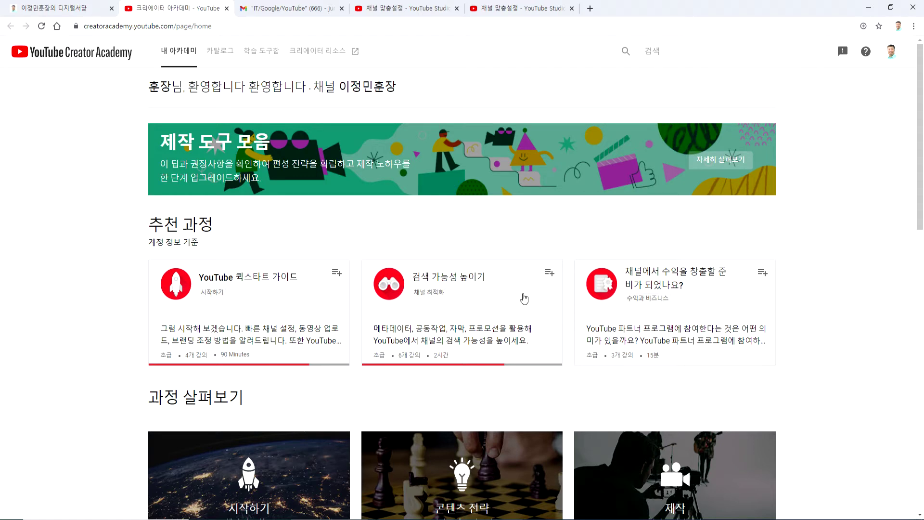
scroll(343, 298, down, 5)
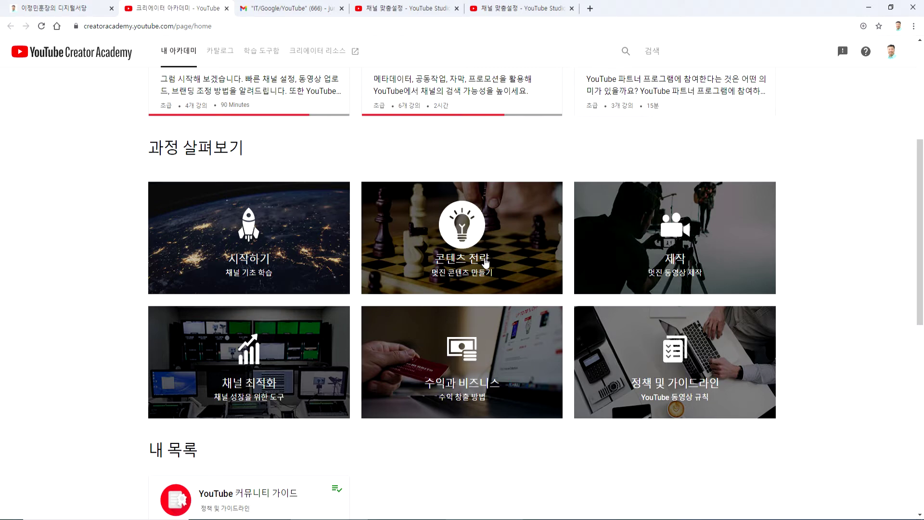
scroll(421, 327, down, 3)
scroll(313, 351, down, 5)
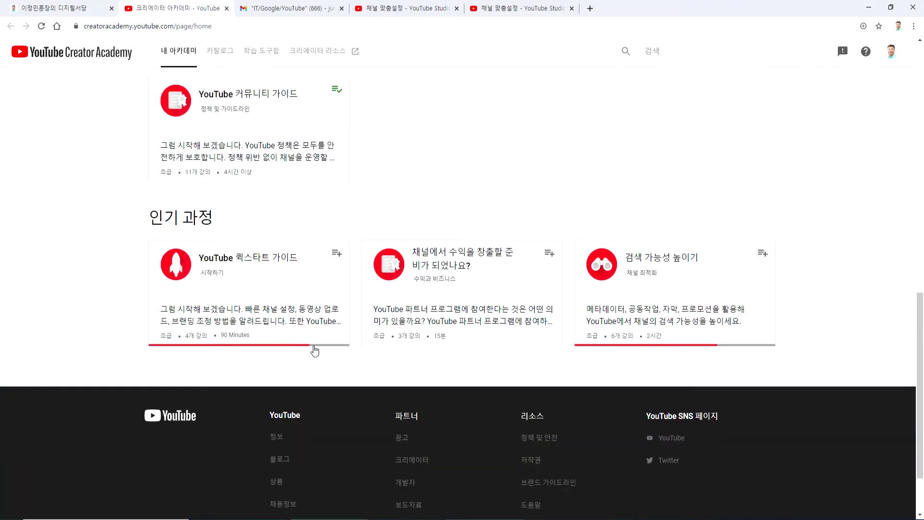
click(53, 8)
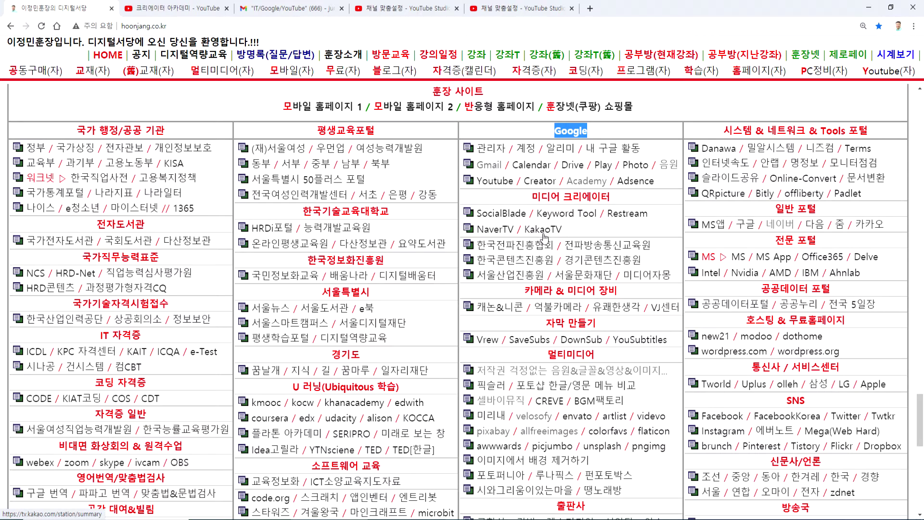
- Launch Social Blade from the directory in a new tab and show its TOP LISTS menu
click(504, 215)
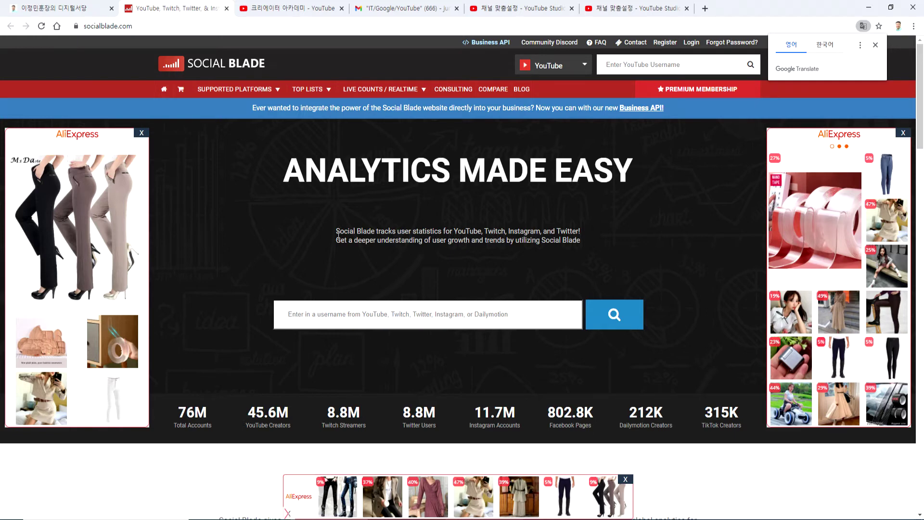
click(313, 93)
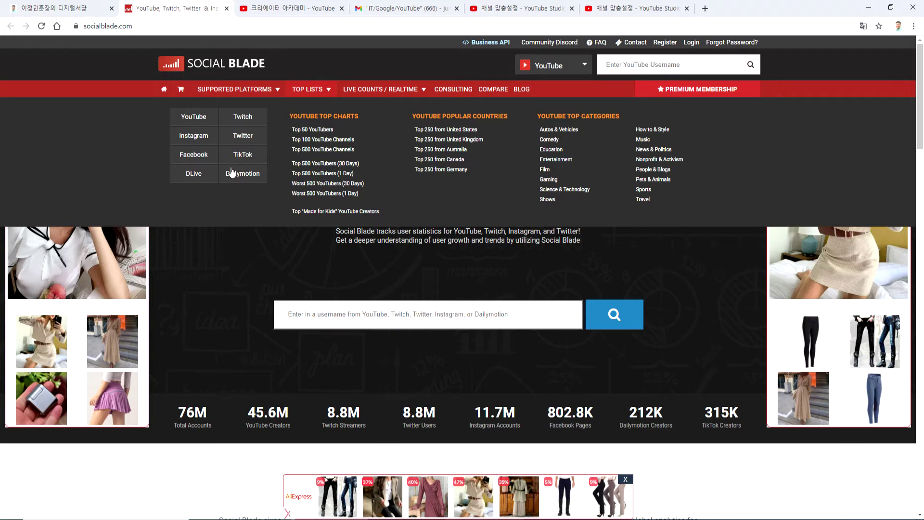
- View the Top 50 YouTubers ranking and highlight Cocomelon's 98M subscriber count
click(313, 130)
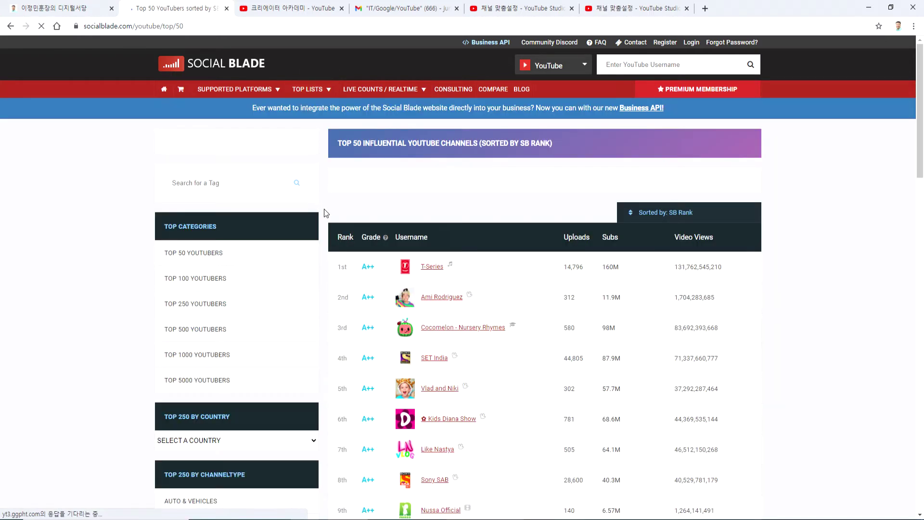
scroll(470, 282, down, 2)
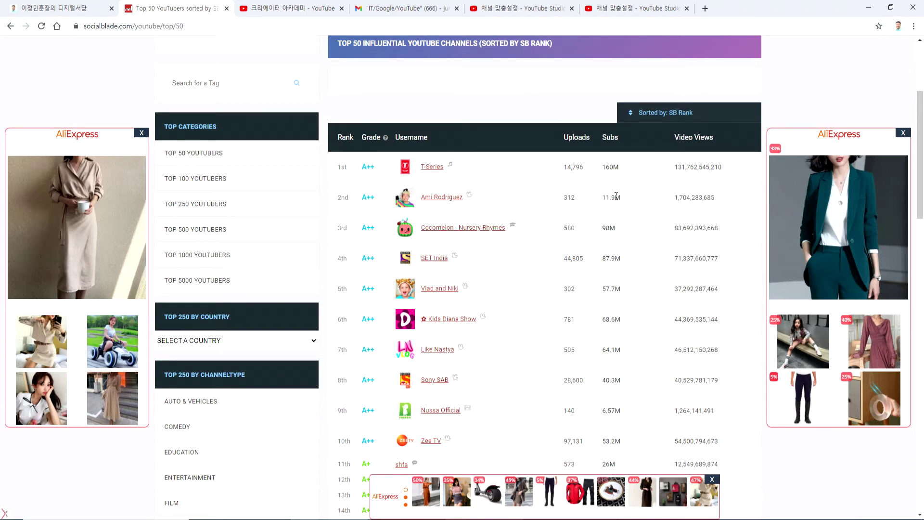
double_click(606, 228)
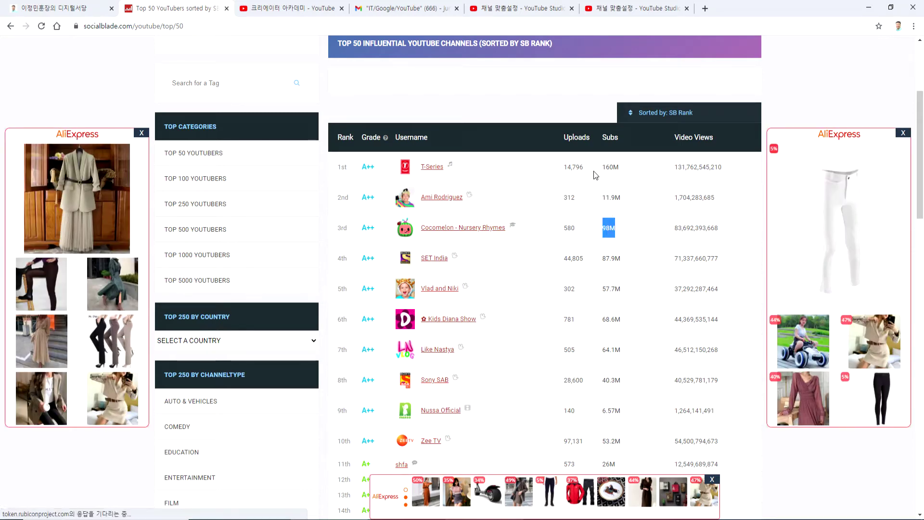
- Open T-Series' stats page showing its A++ grade, 161M subscribers and estimated earnings
click(434, 172)
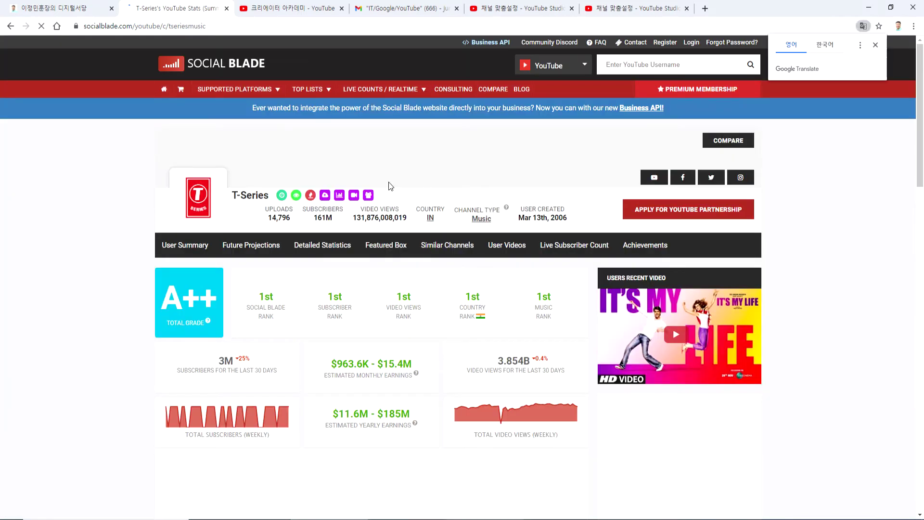
scroll(307, 281, down, 2)
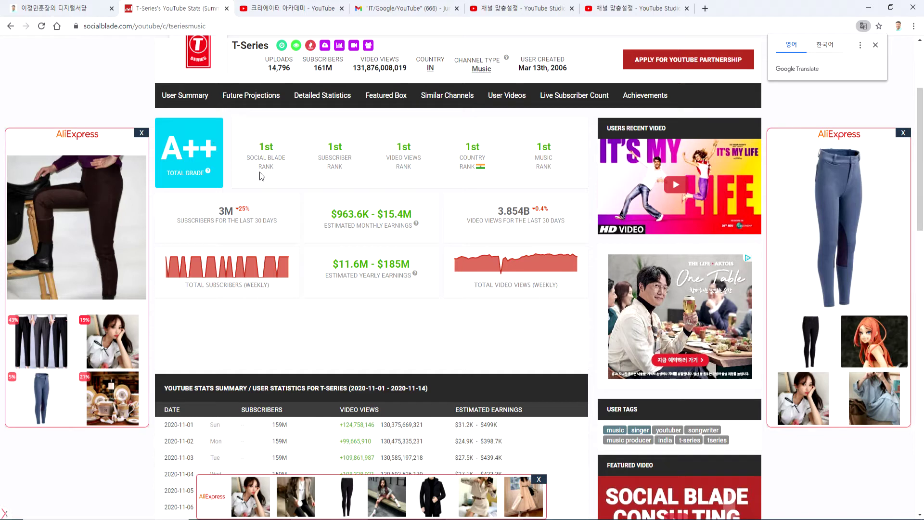
- Review T-Series' 30-day gains (3M subscribers, 3.854B views), then return to the Top 50 list
scroll(271, 252, up, 3)
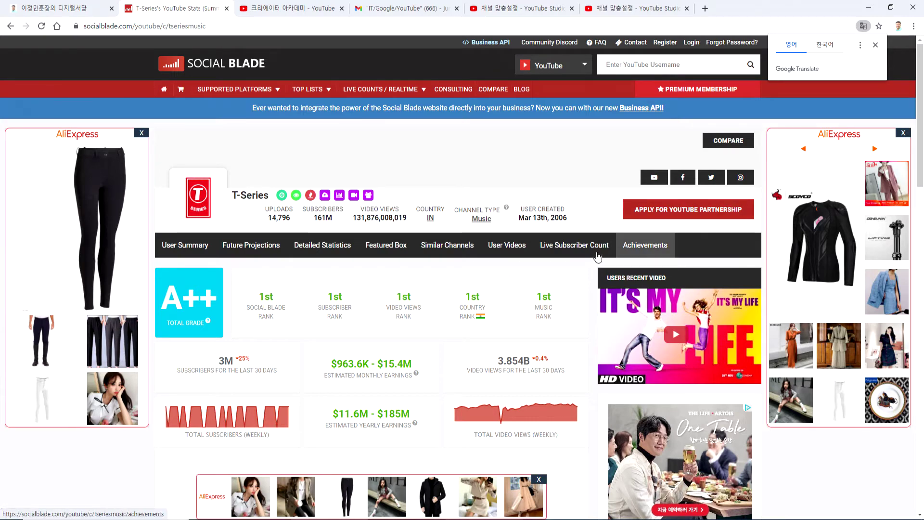
scroll(507, 305, down, 4)
scroll(293, 255, down, 3)
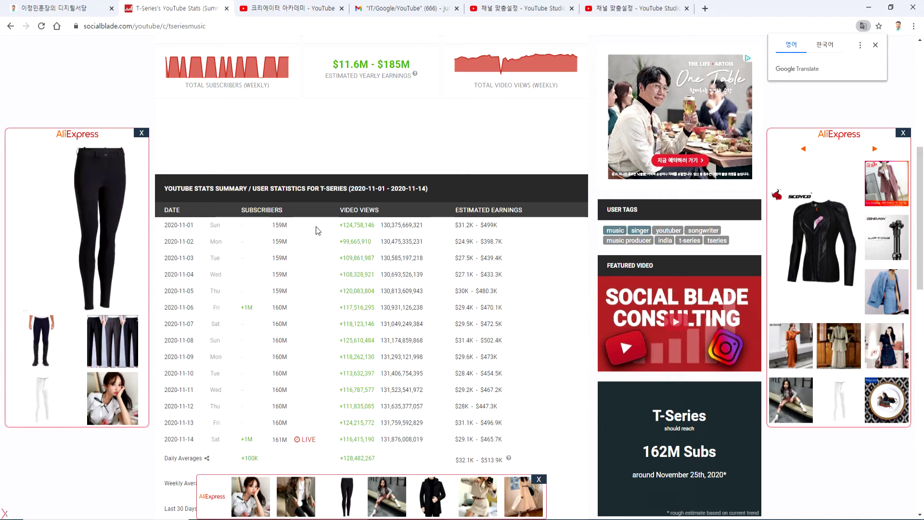
scroll(323, 219, up, 7)
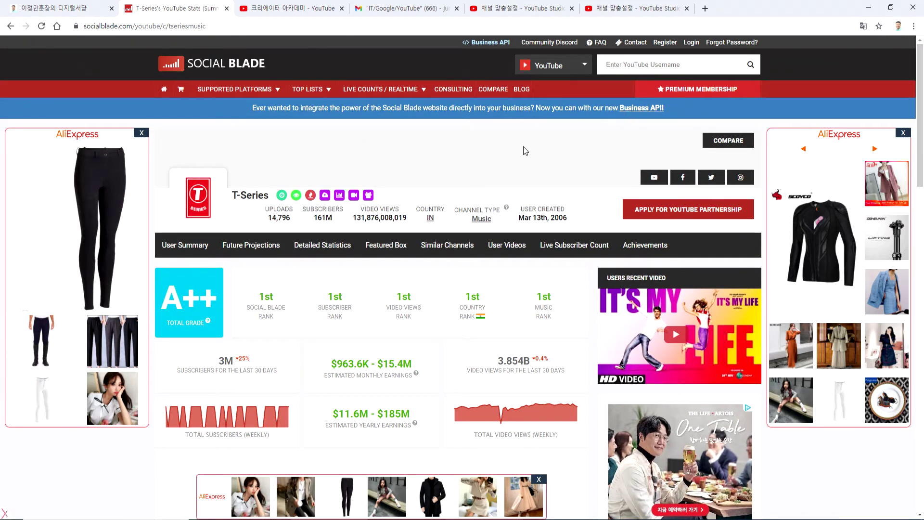
key(alt+Left)
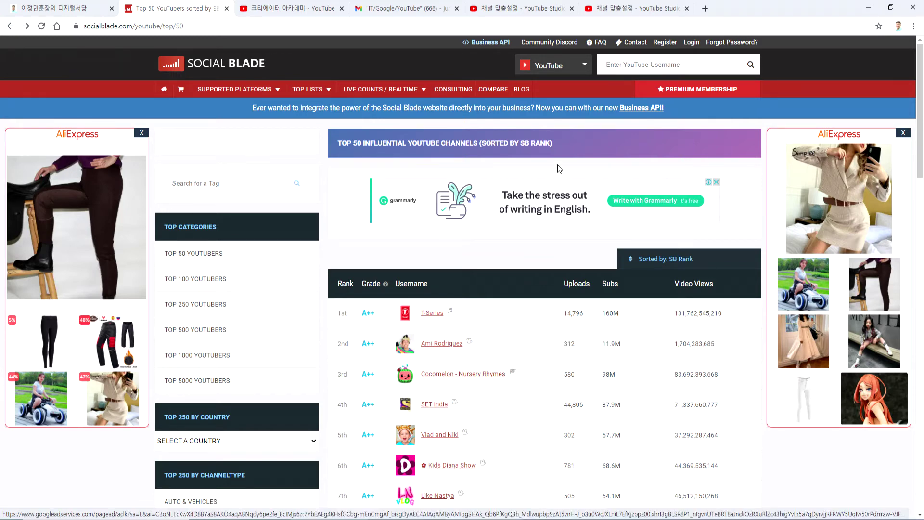
- Switch to the 2.txt notes in Notepad and deselect 소셜블레이드 on line 13
key(alt+Tab)
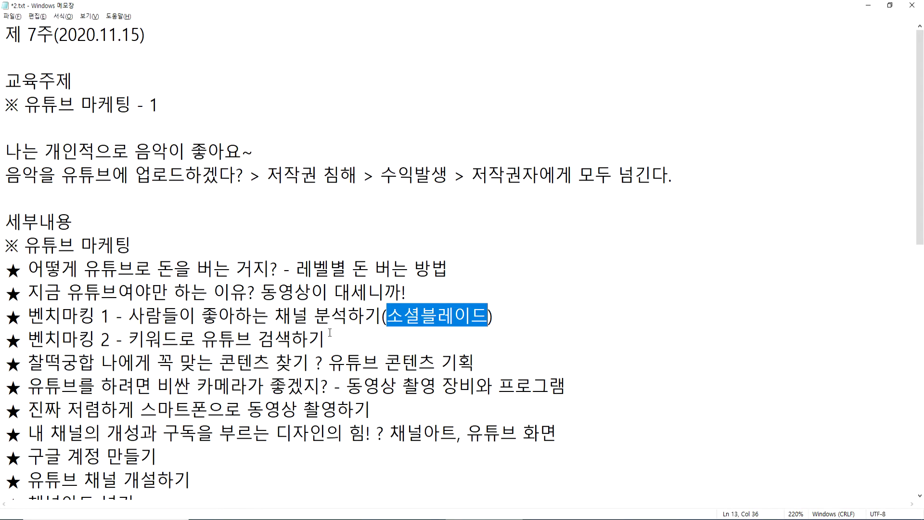
click(521, 319)
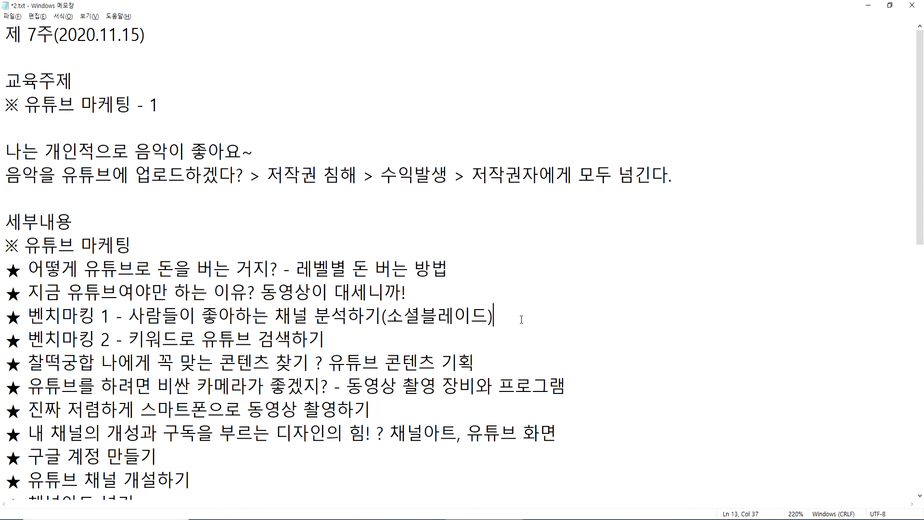